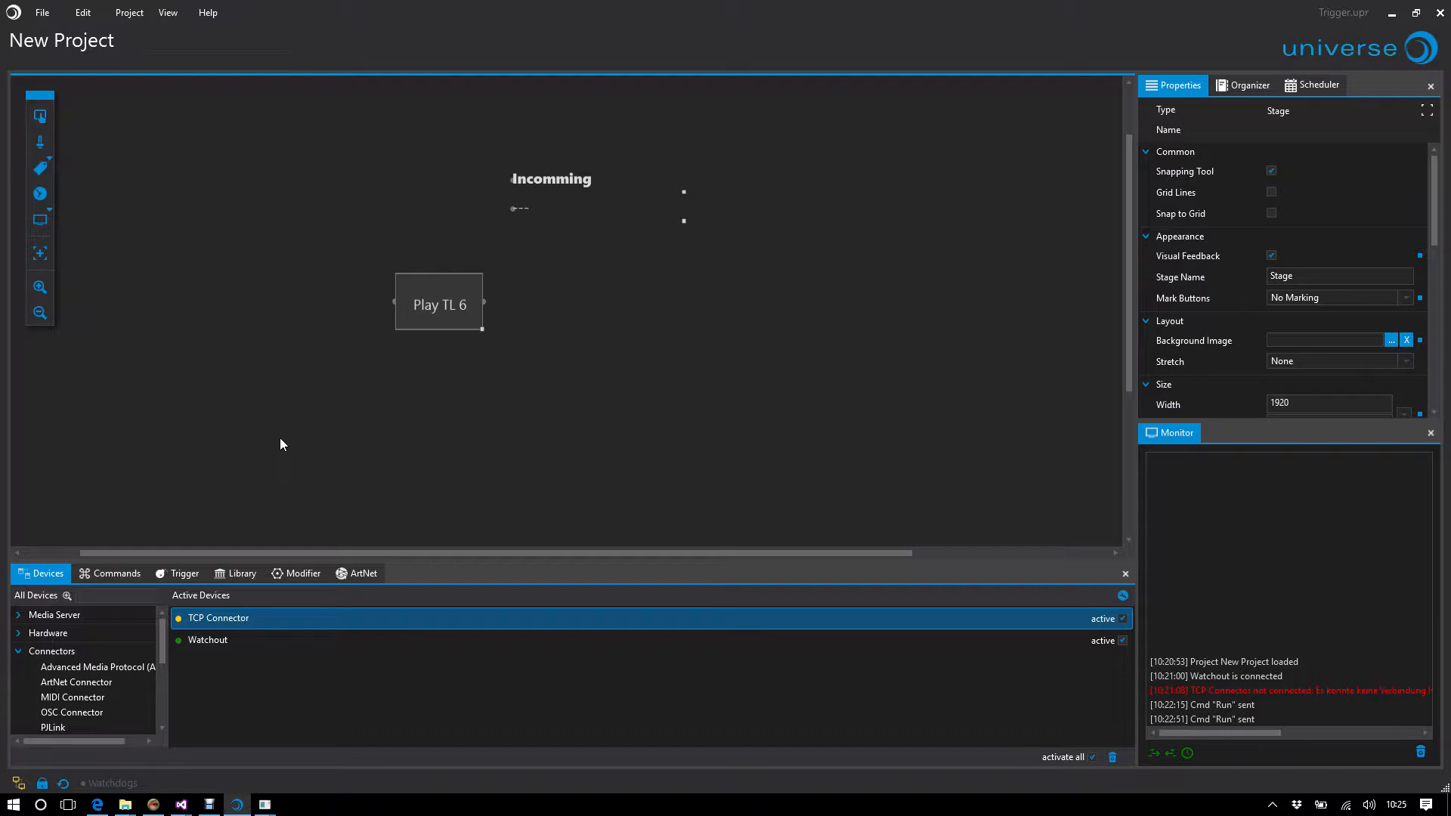
mouse_move(163, 626)
left_mouse_down()
mouse_move(163, 650)
mouse_move(160, 630)
left_mouse_up()
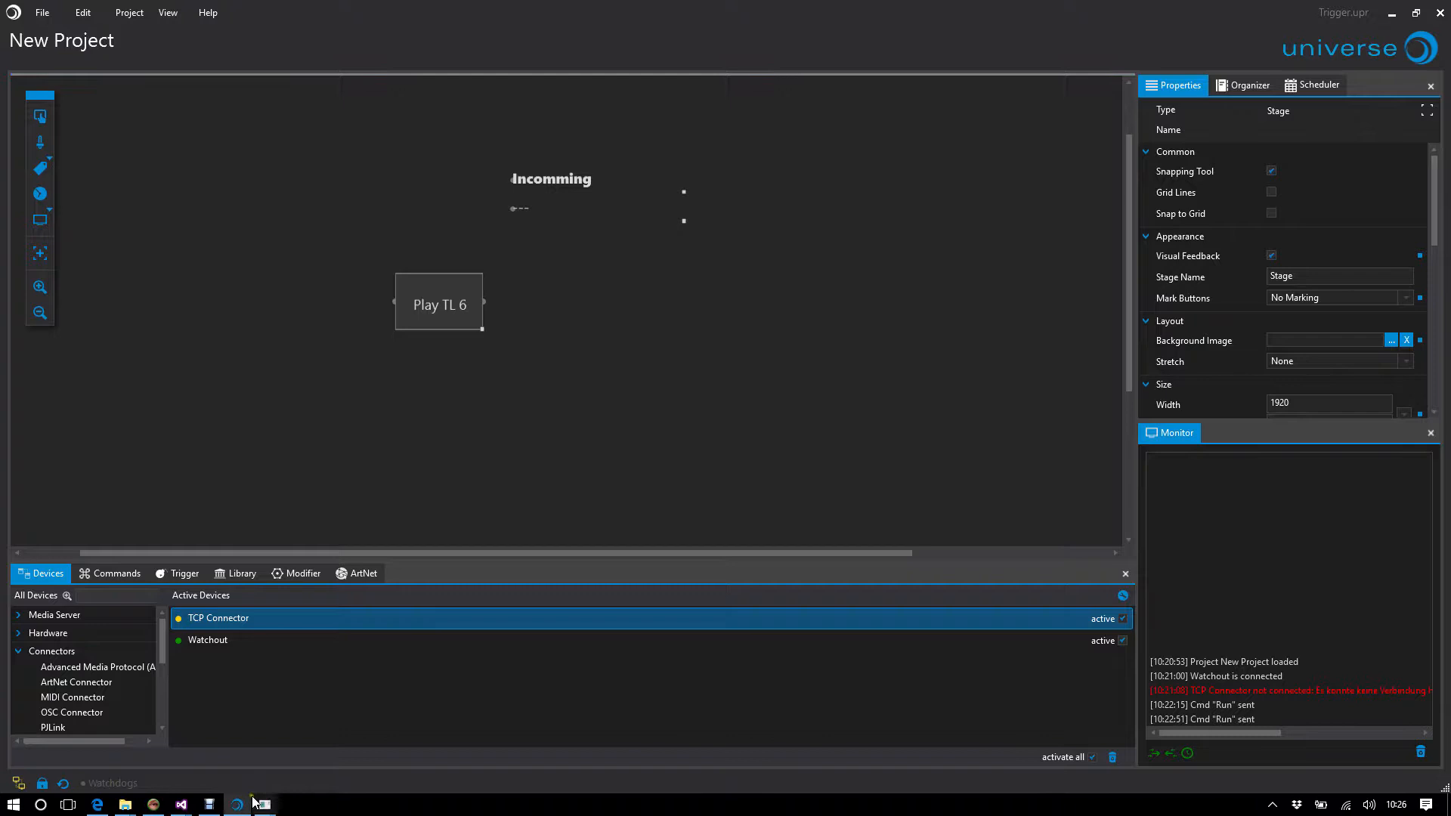
Step: Bring the TCP test client window forward
mouse_move(264, 806)
left_click(261, 742)
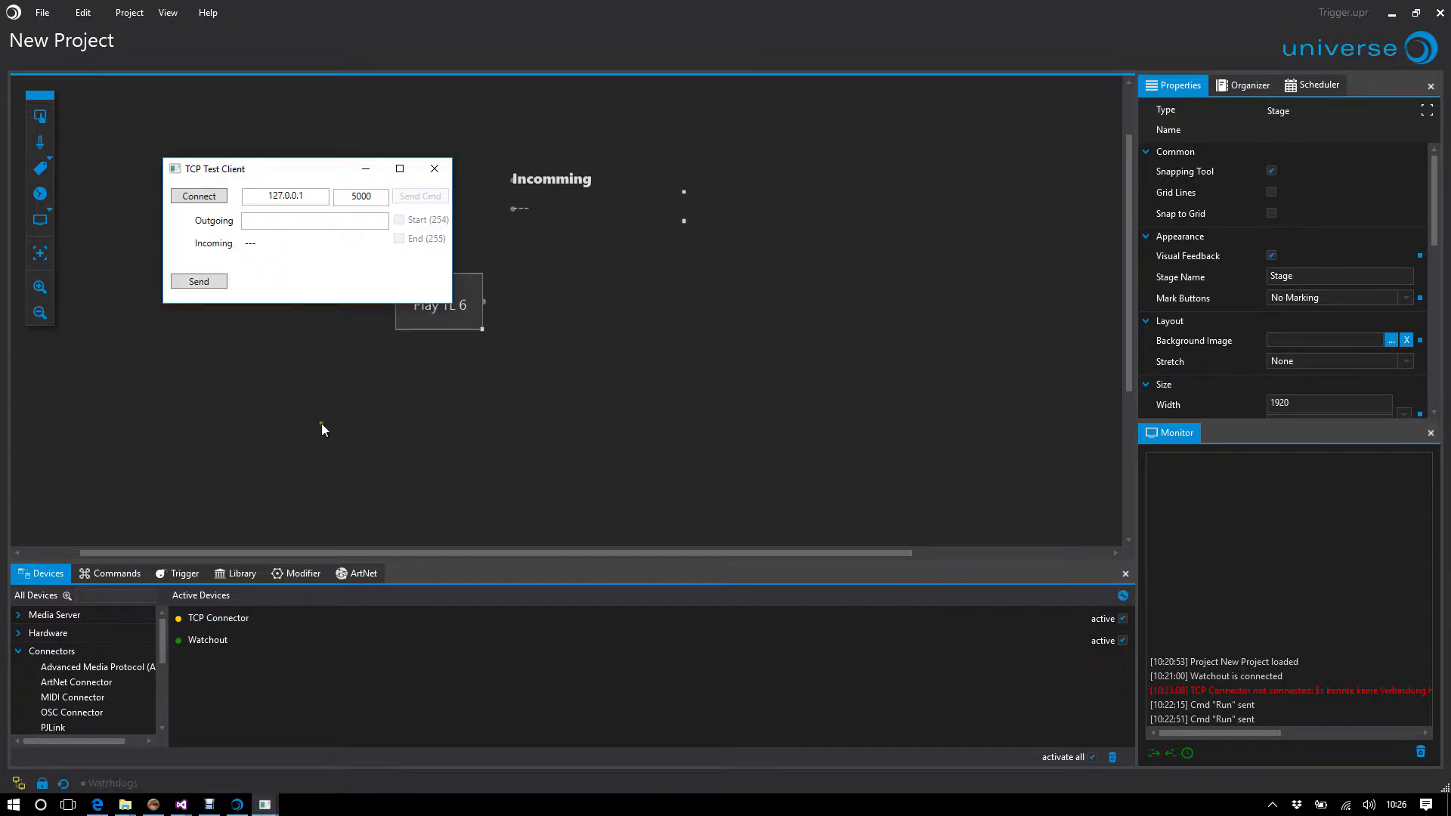
Step: Set the TCP Connector's usage to HOST in its device settings
left_click(239, 618)
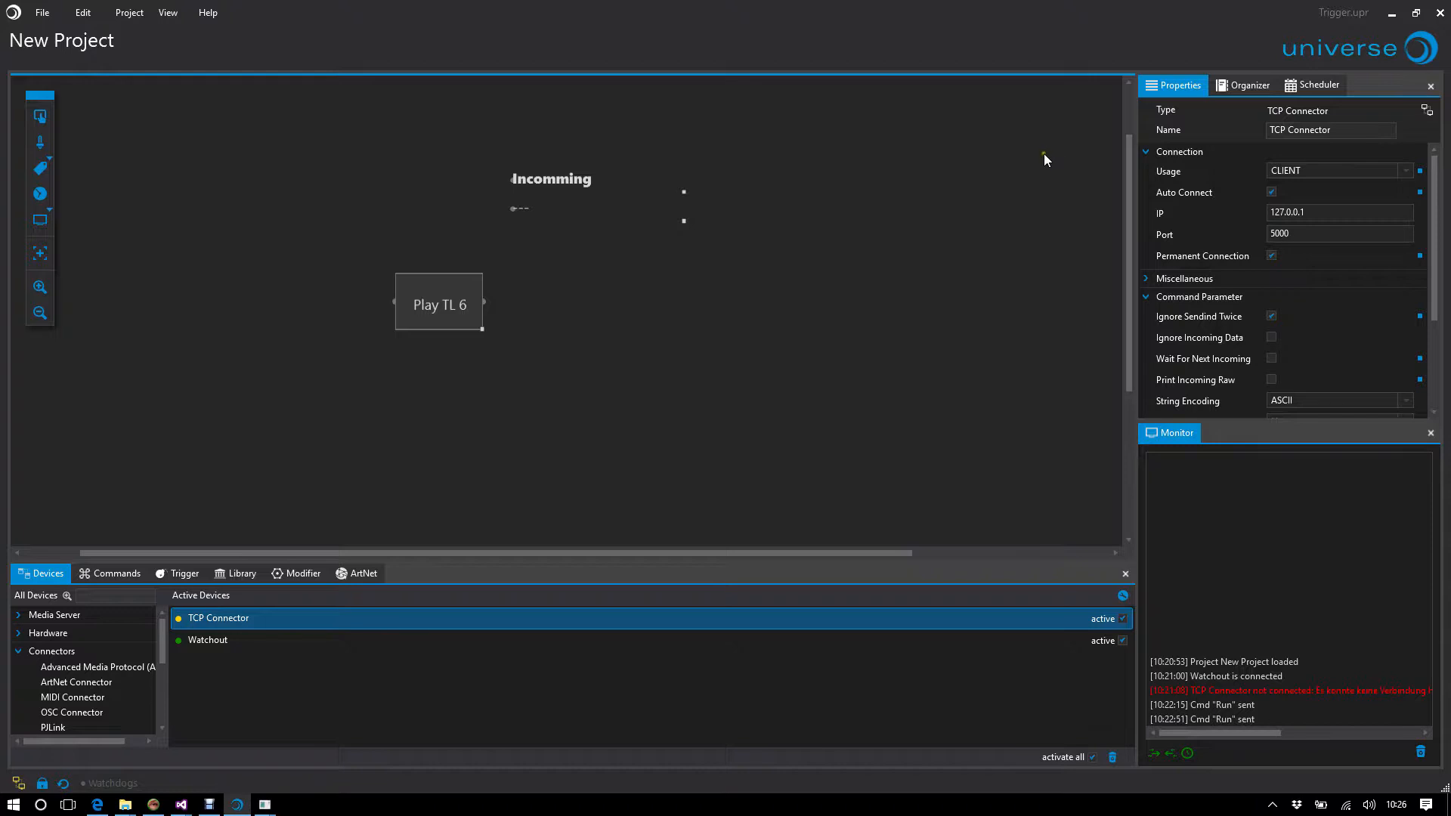
left_click(1338, 171)
left_click(1303, 203)
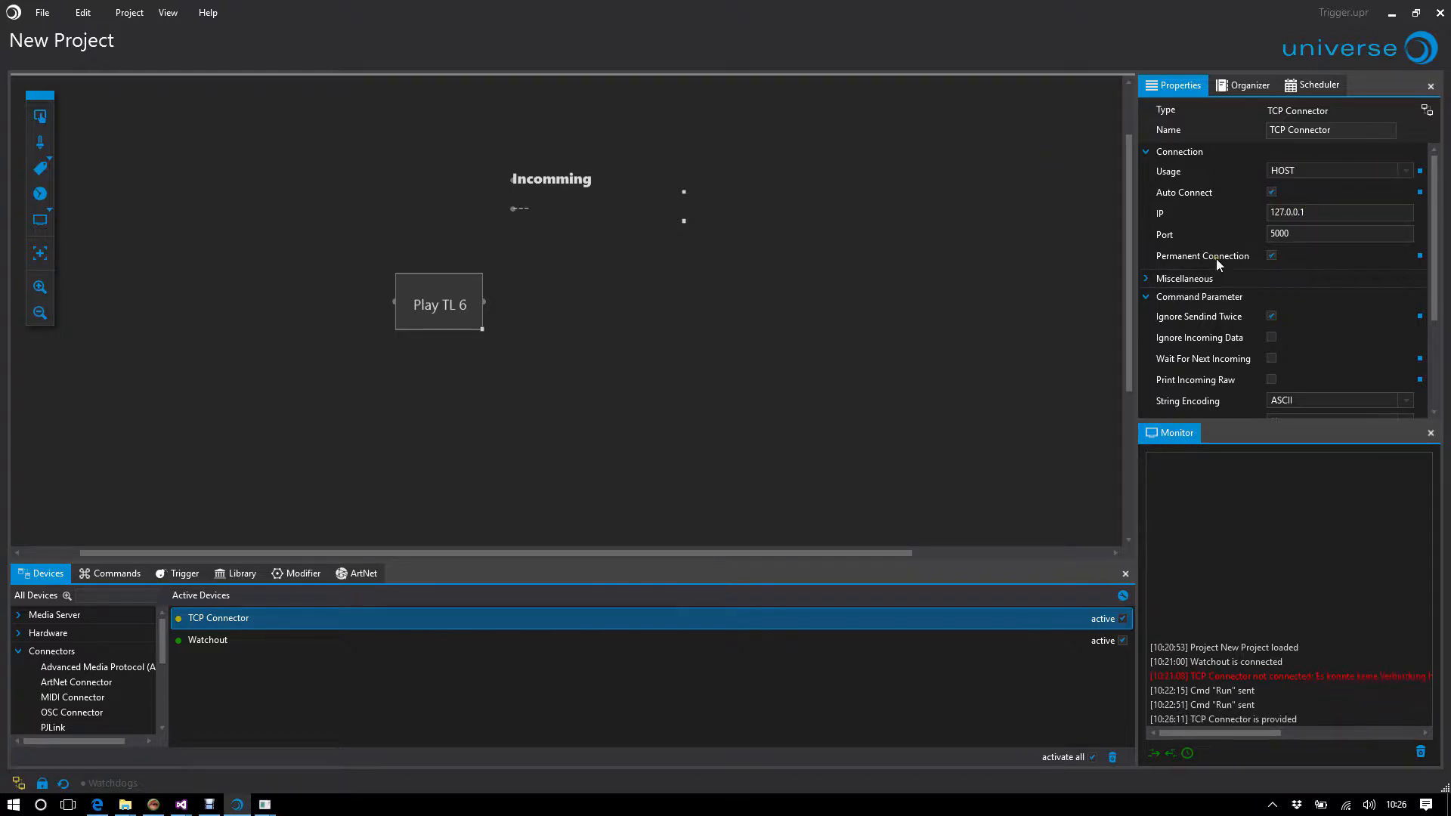
left_click(1099, 262)
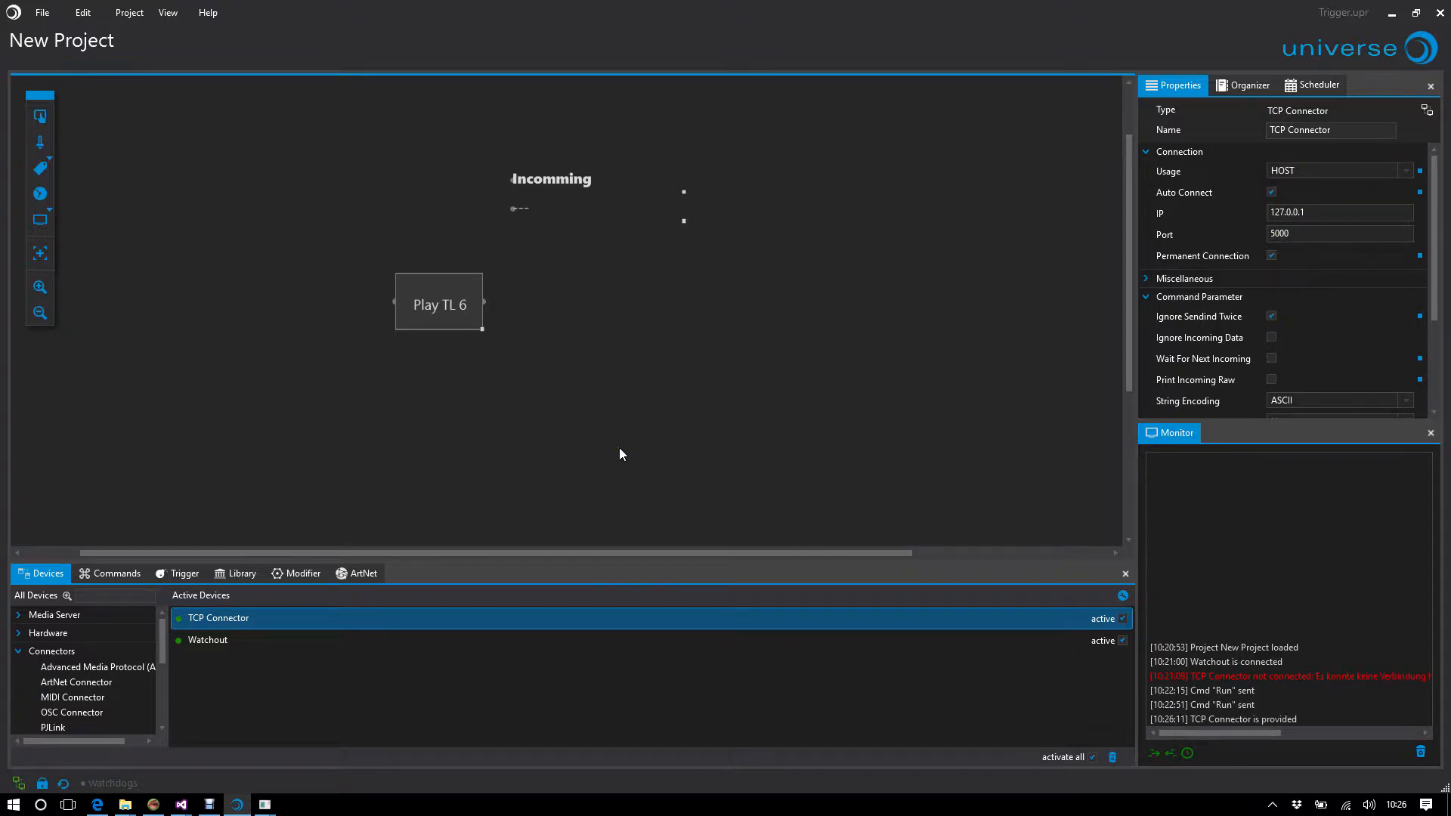
Step: Connect the TCP Test Client and send the Hello message twice, then return to Universe
left_click(264, 805)
left_click(346, 748)
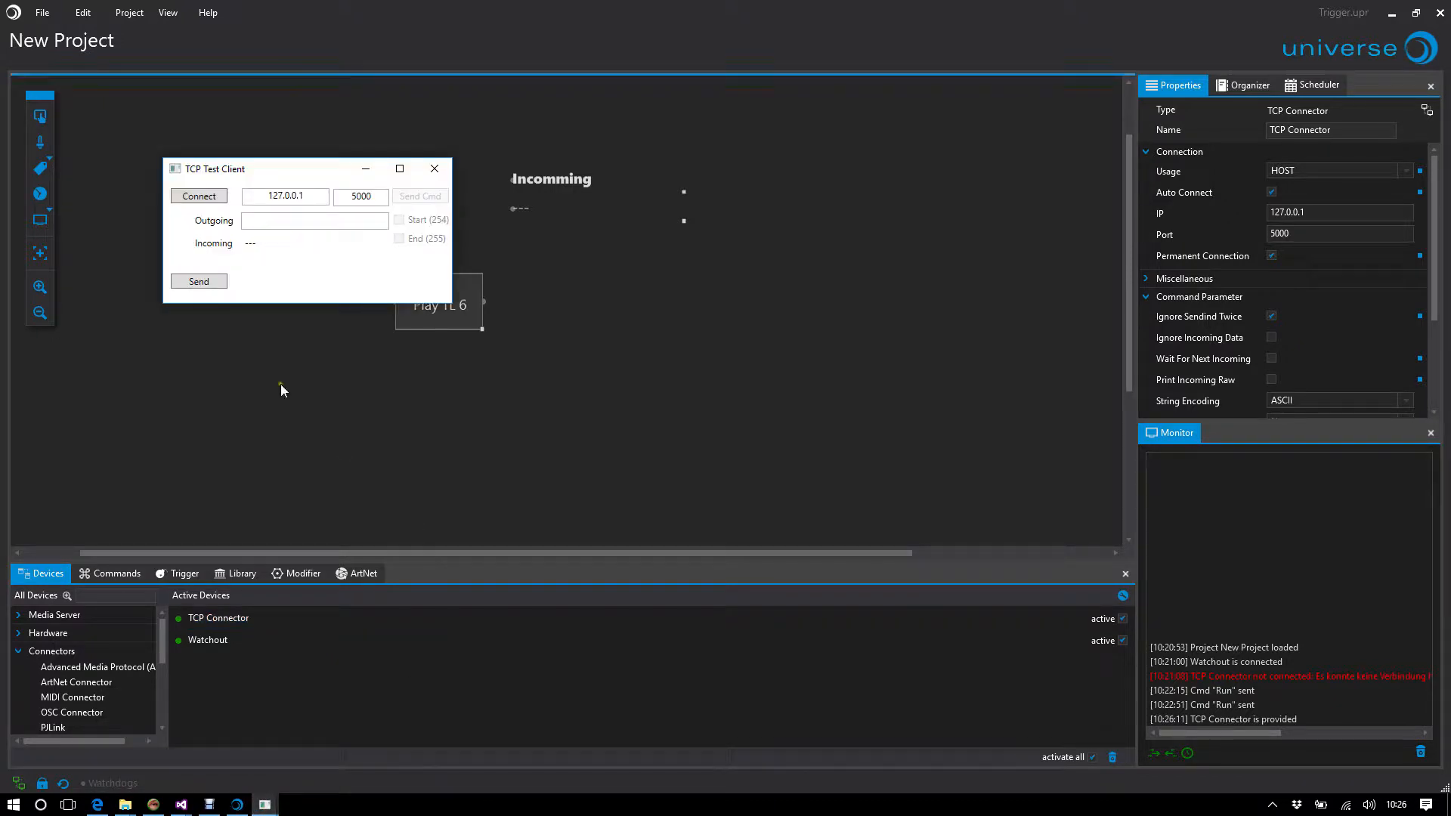
left_click(198, 196)
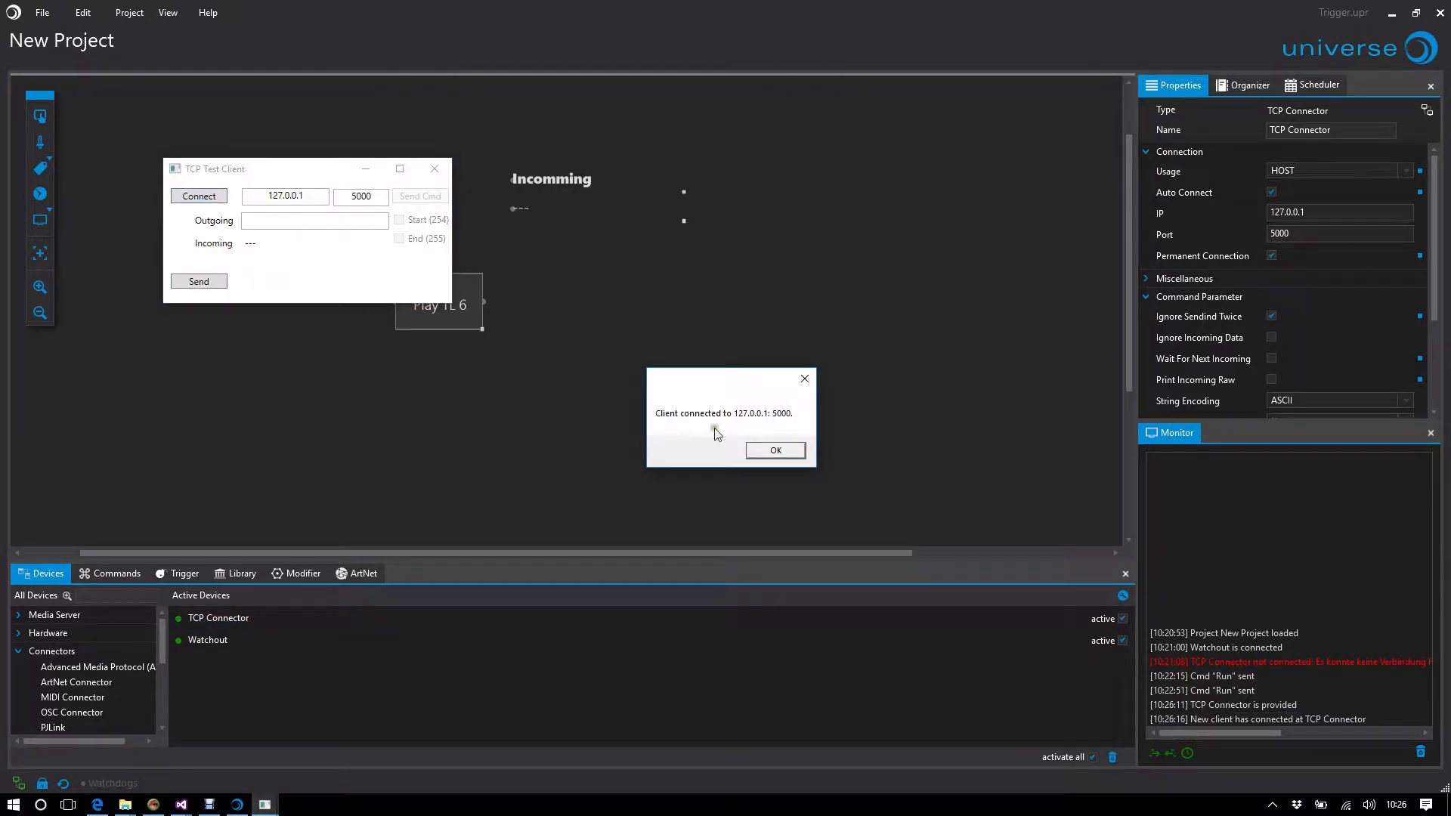
left_click(775, 450)
left_click(318, 221)
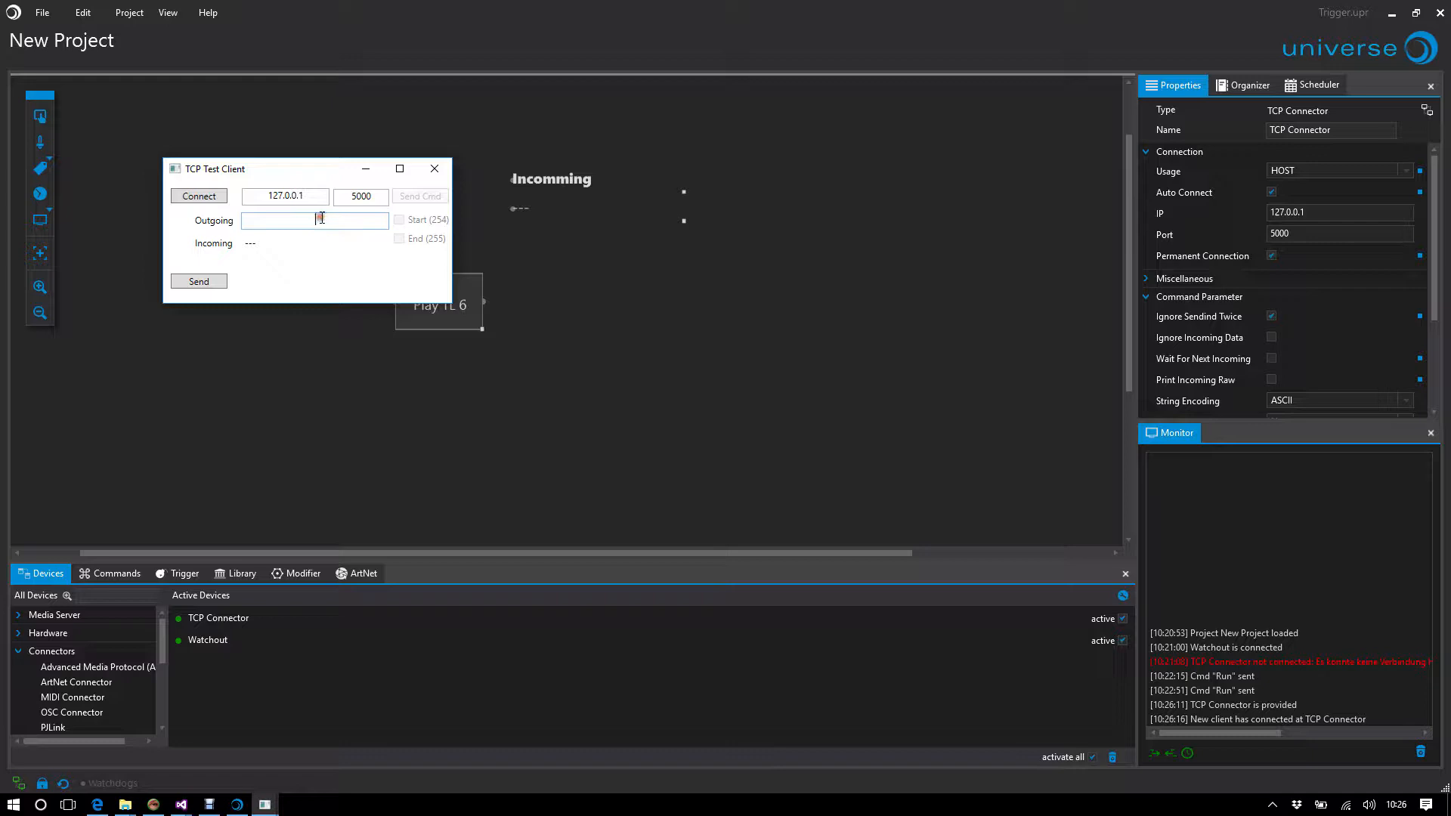
type("Hello")
left_click(199, 282)
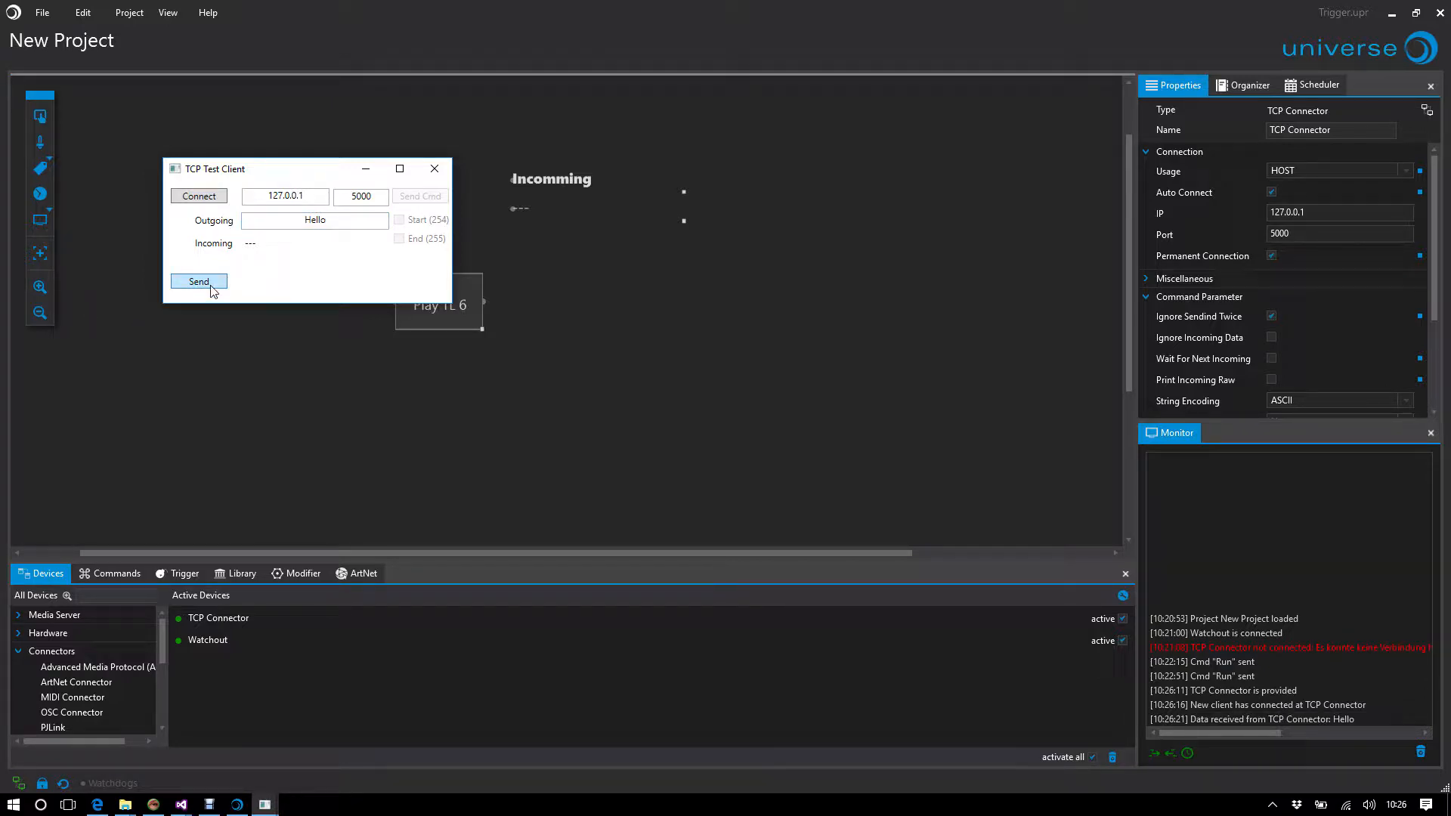
left_click(204, 284)
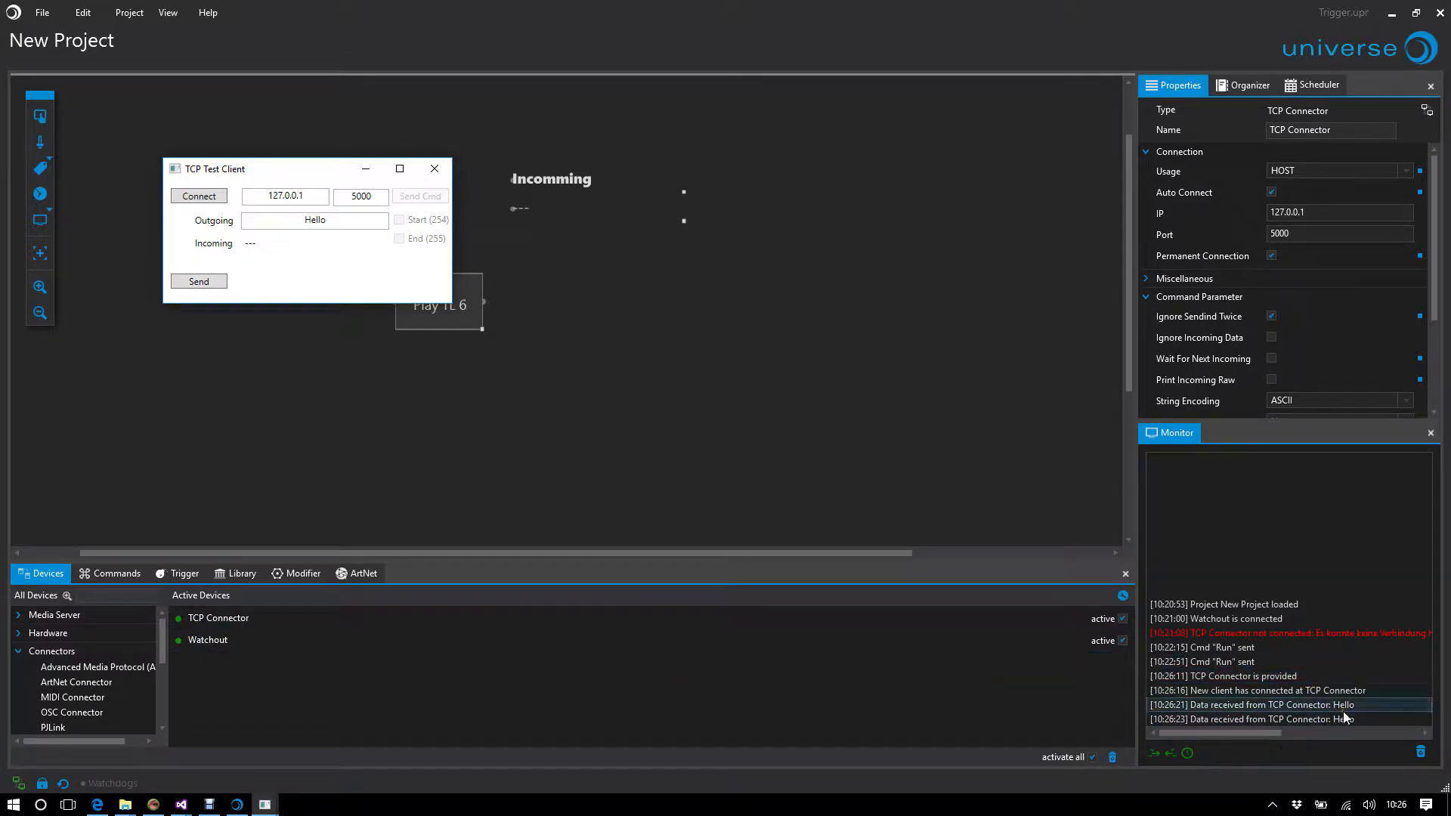
key("alt+Tab")
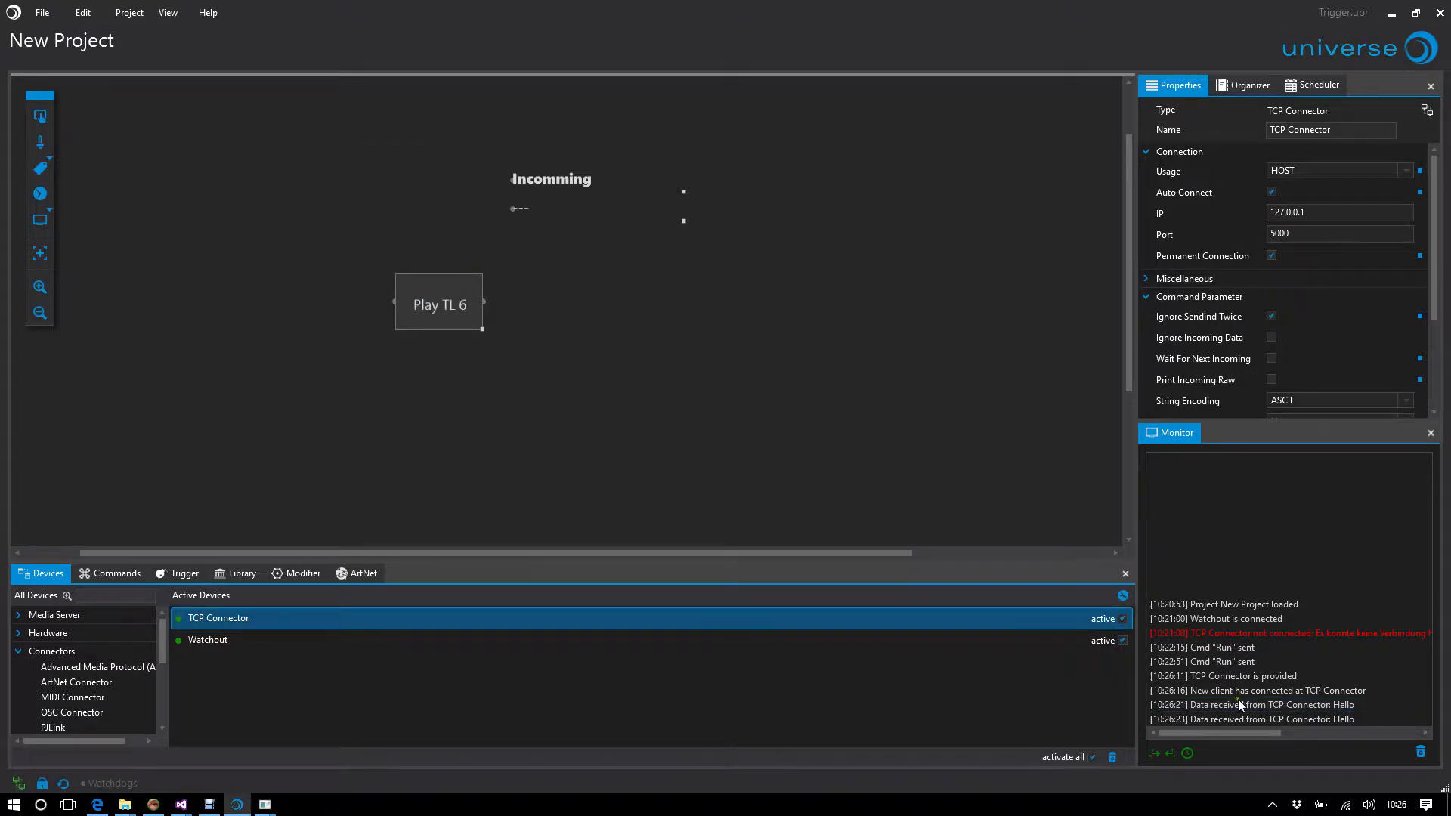
Step: Give the Incomming label a TCP Connector Print Incomming trigger and test it with Hello
left_click(536, 211)
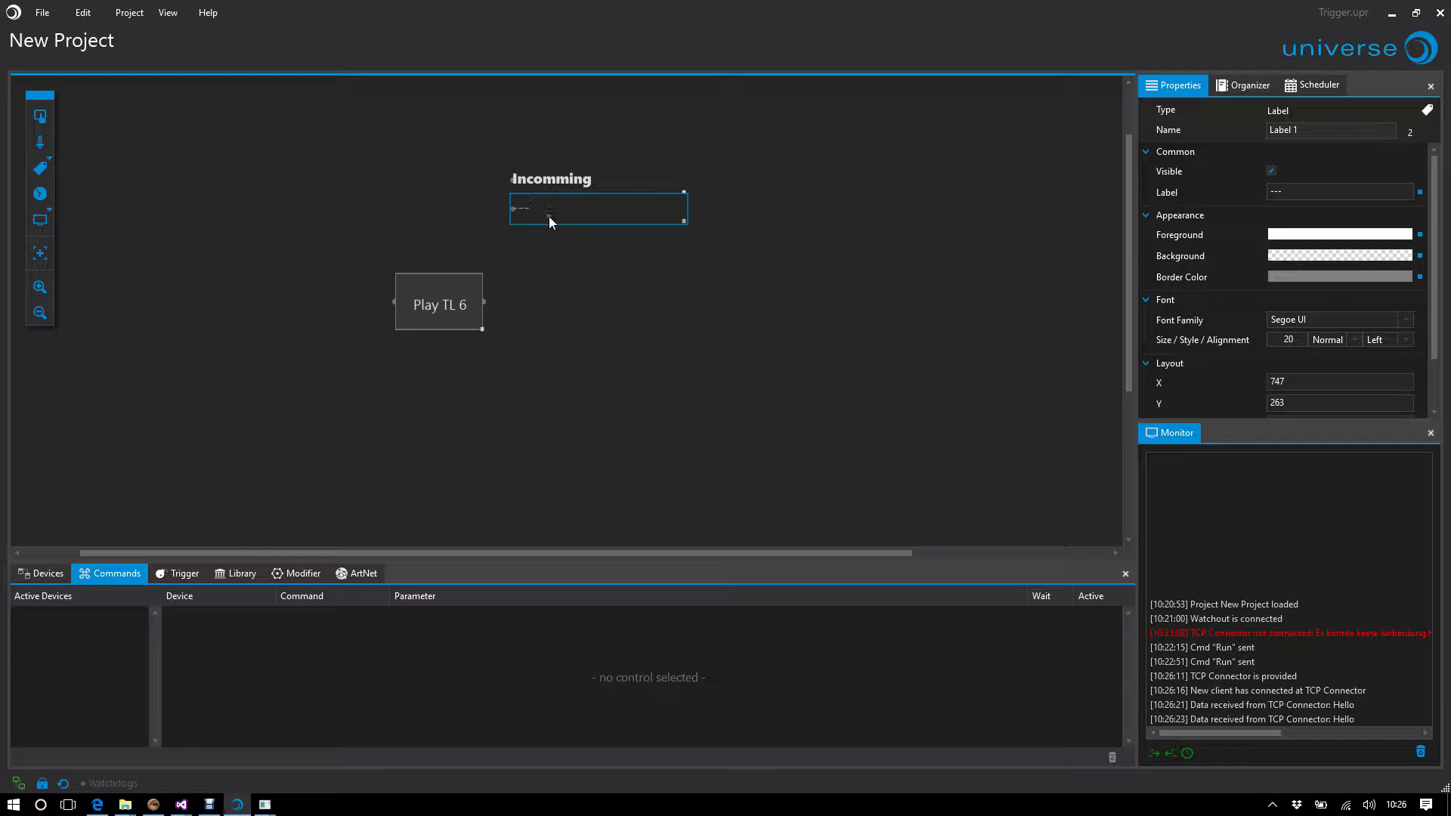
left_click(180, 574)
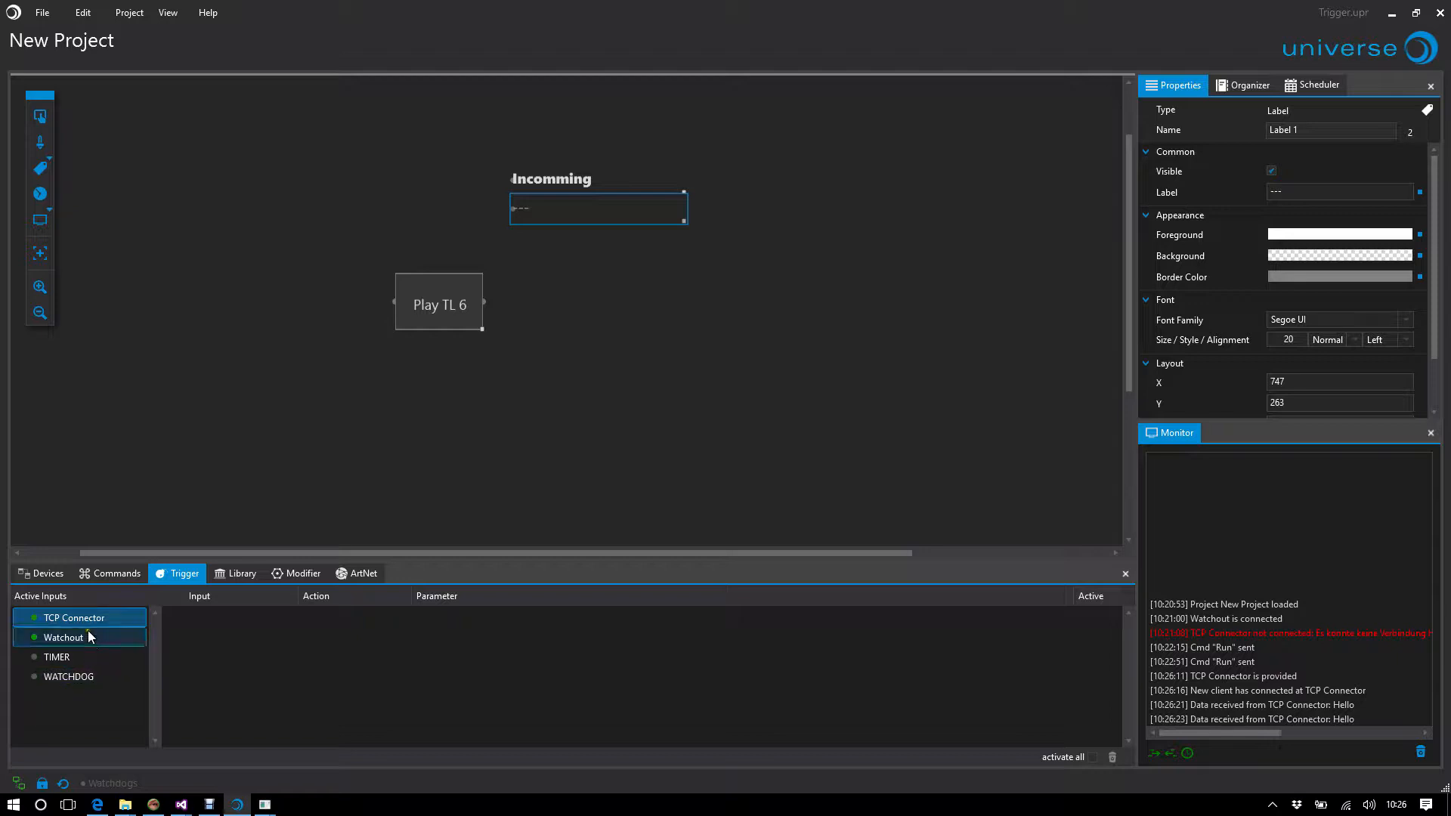
mouse_move(91, 623)
left_mouse_down()
mouse_move(111, 641)
mouse_move(247, 657)
left_mouse_up()
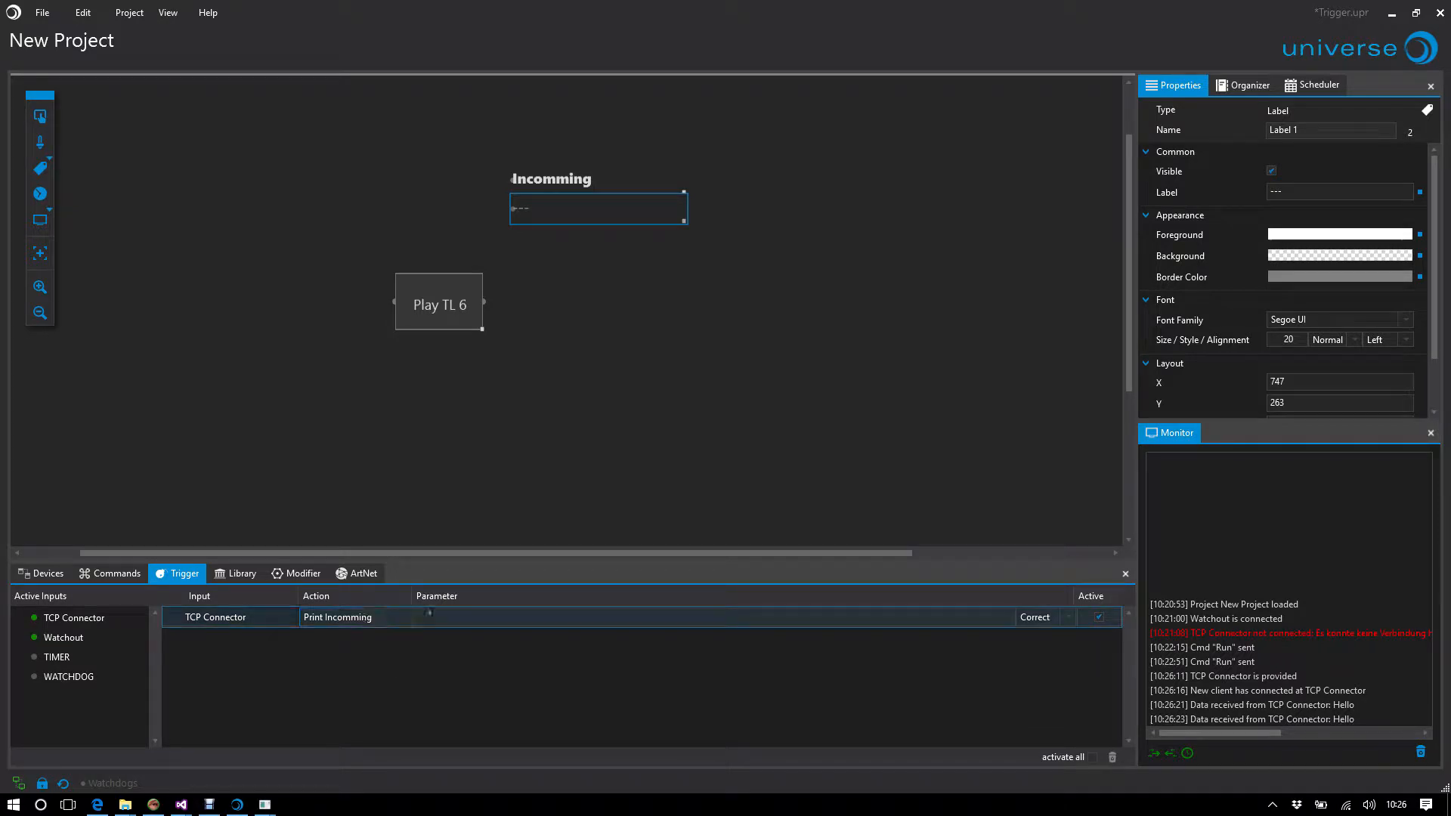
left_click(265, 806)
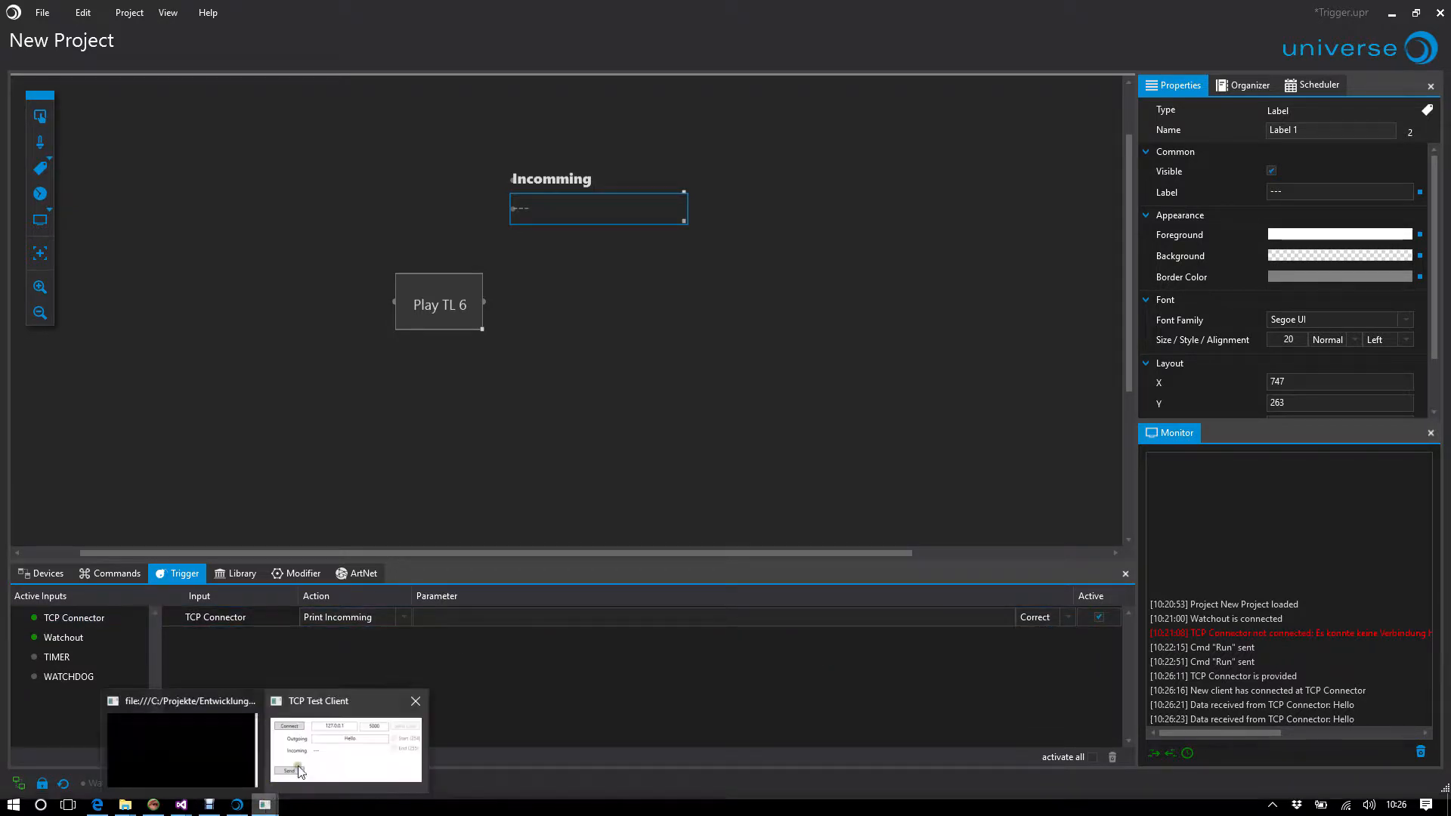
left_click(341, 749)
left_click(200, 283)
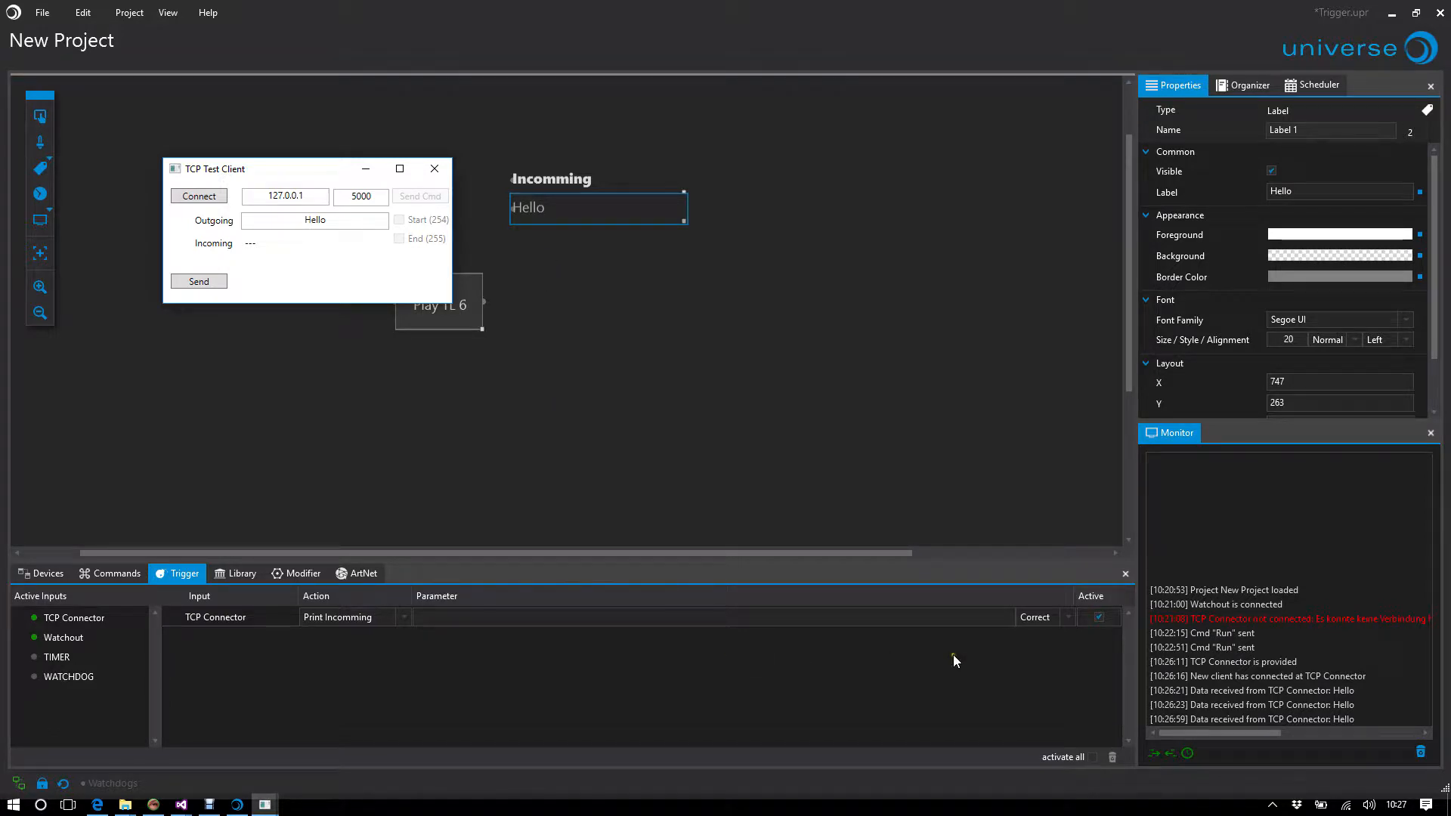
Step: Set the trigger parameter to Hello2 and send Hello2 from the test client
left_click(1038, 625)
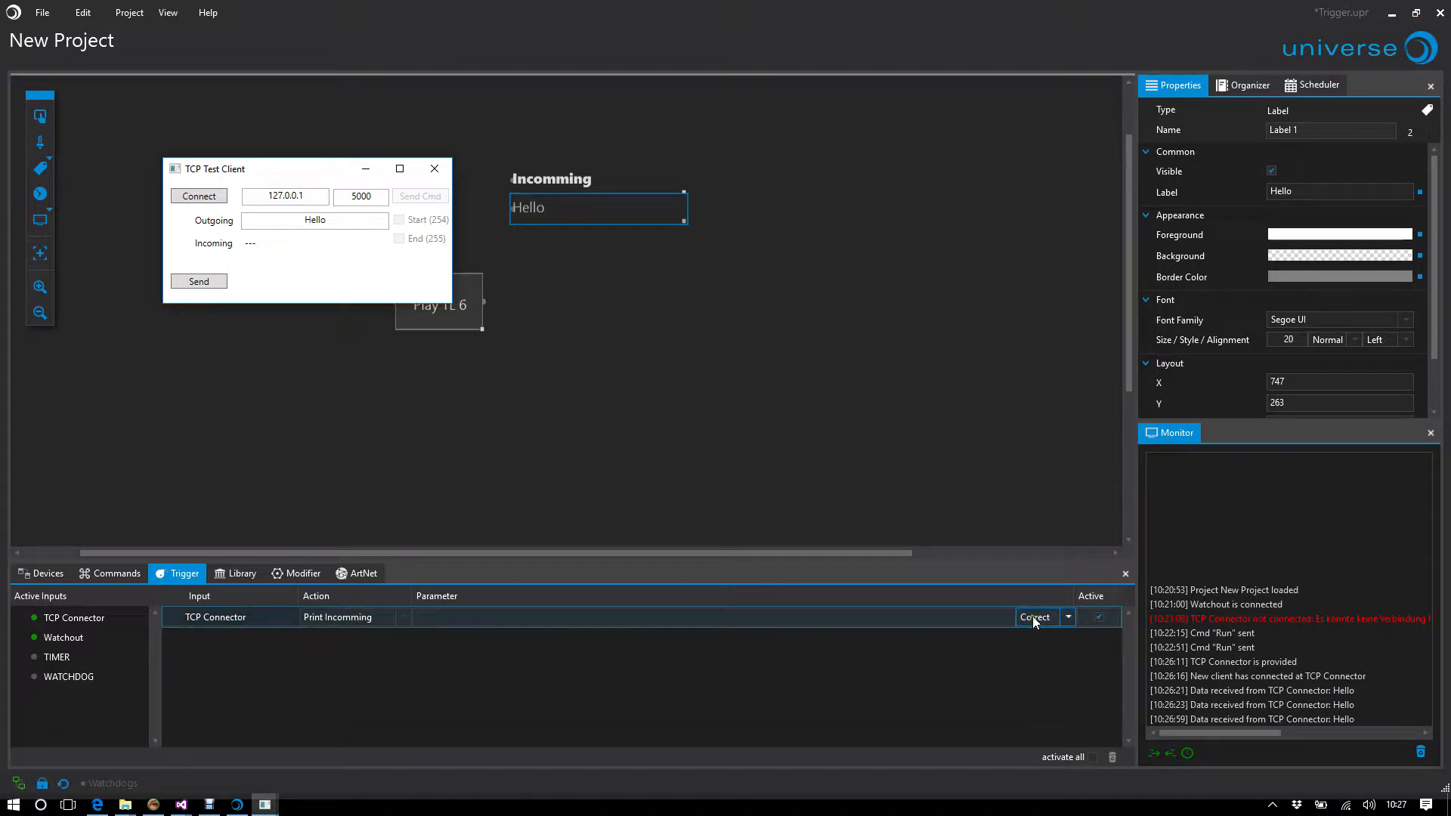
left_click(921, 617)
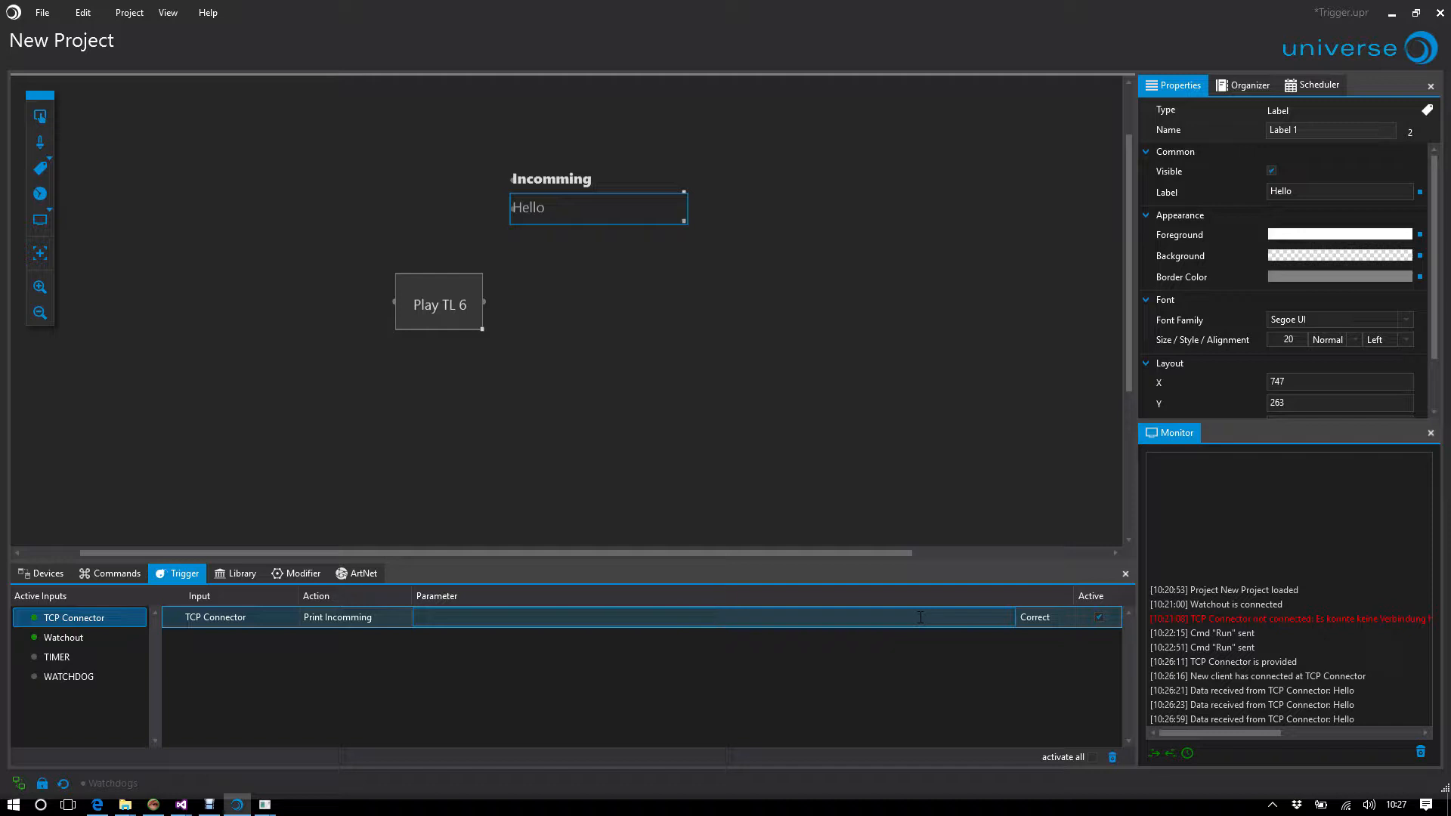
type("Hello")
key("Return")
left_click(265, 805)
left_click(199, 281)
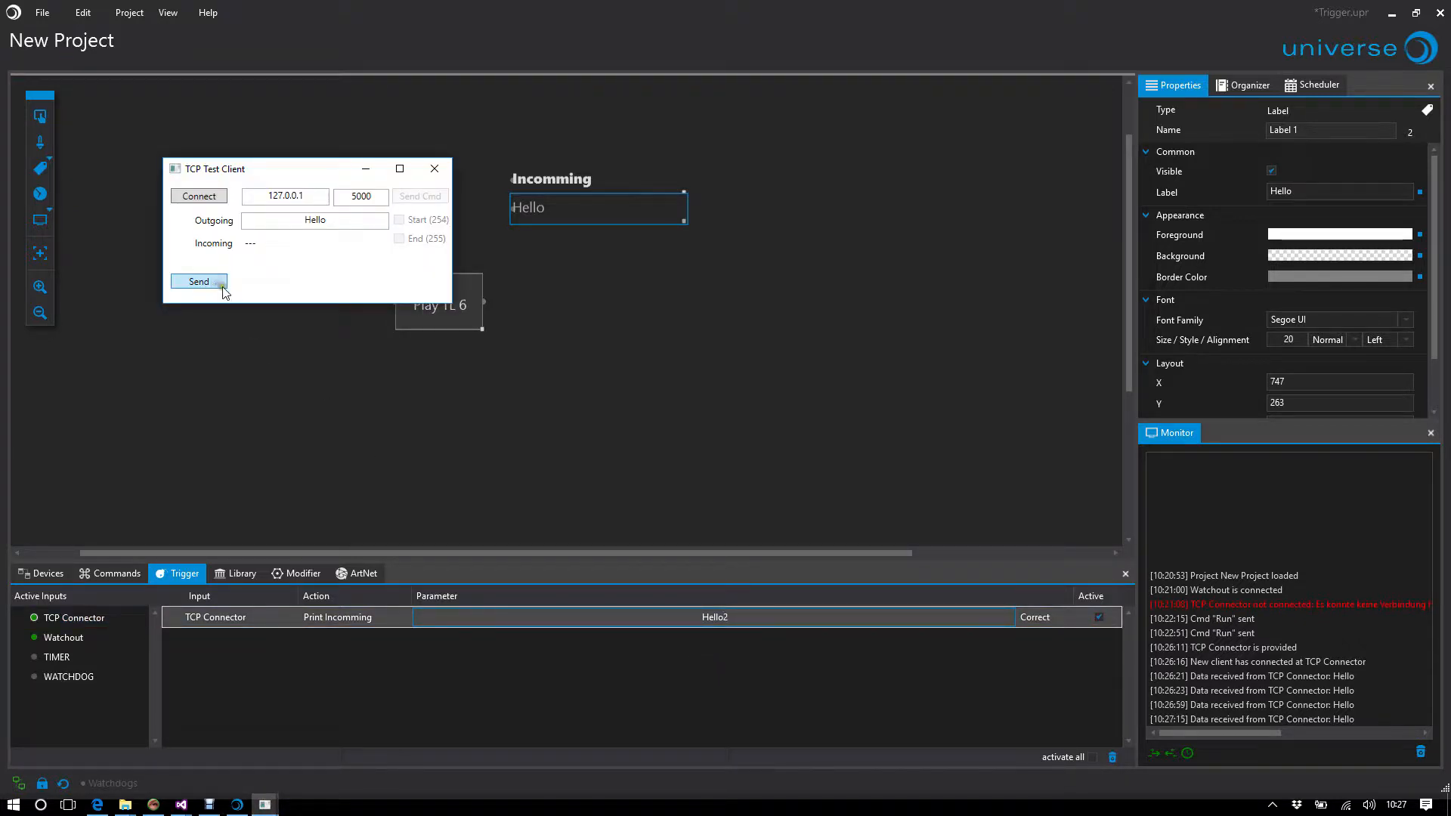
left_click(346, 221)
type("2")
left_click(199, 282)
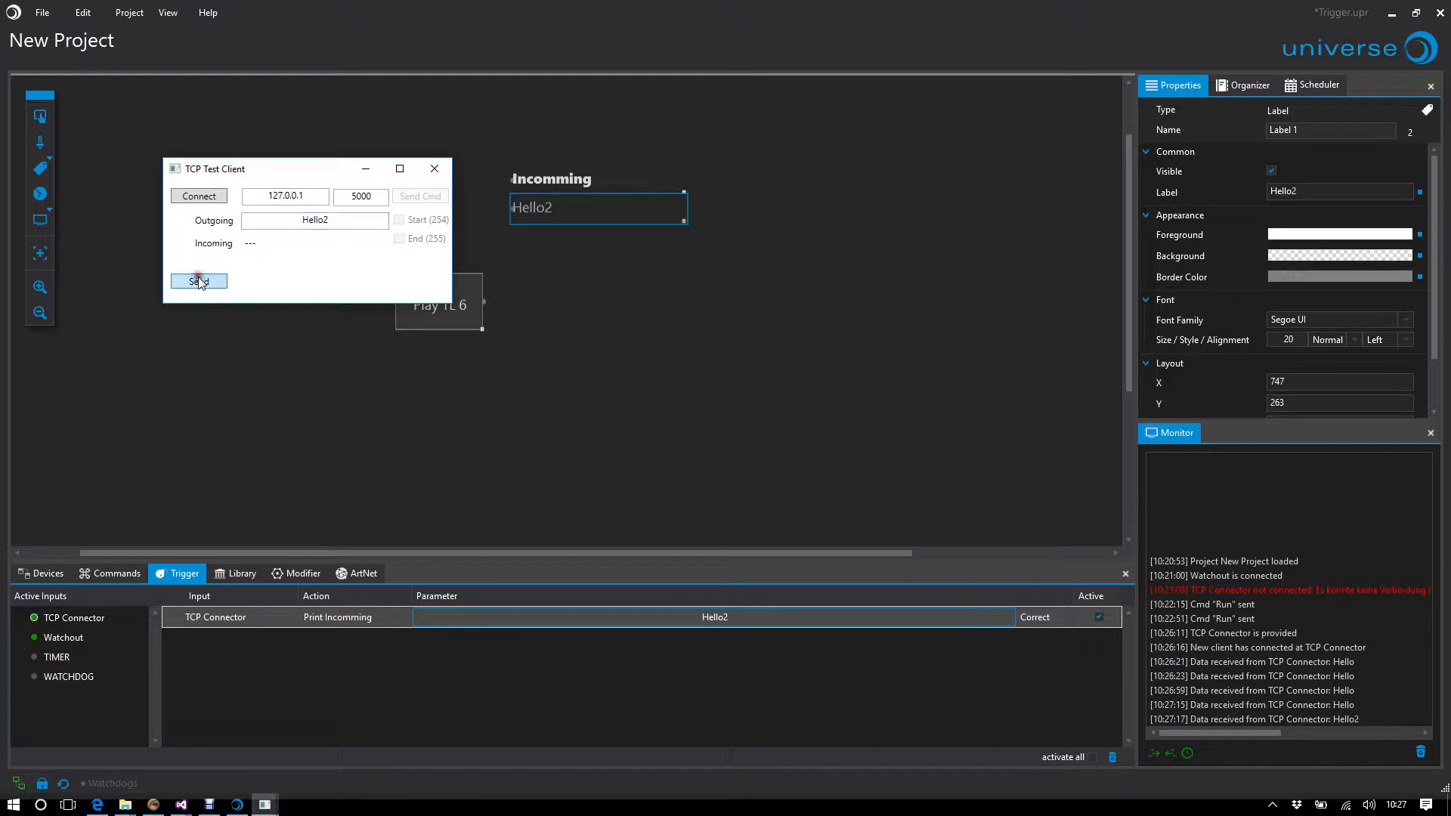
Step: Change the trigger action to Print Preset with text Hi and test by sending Hello2
left_click(351, 618)
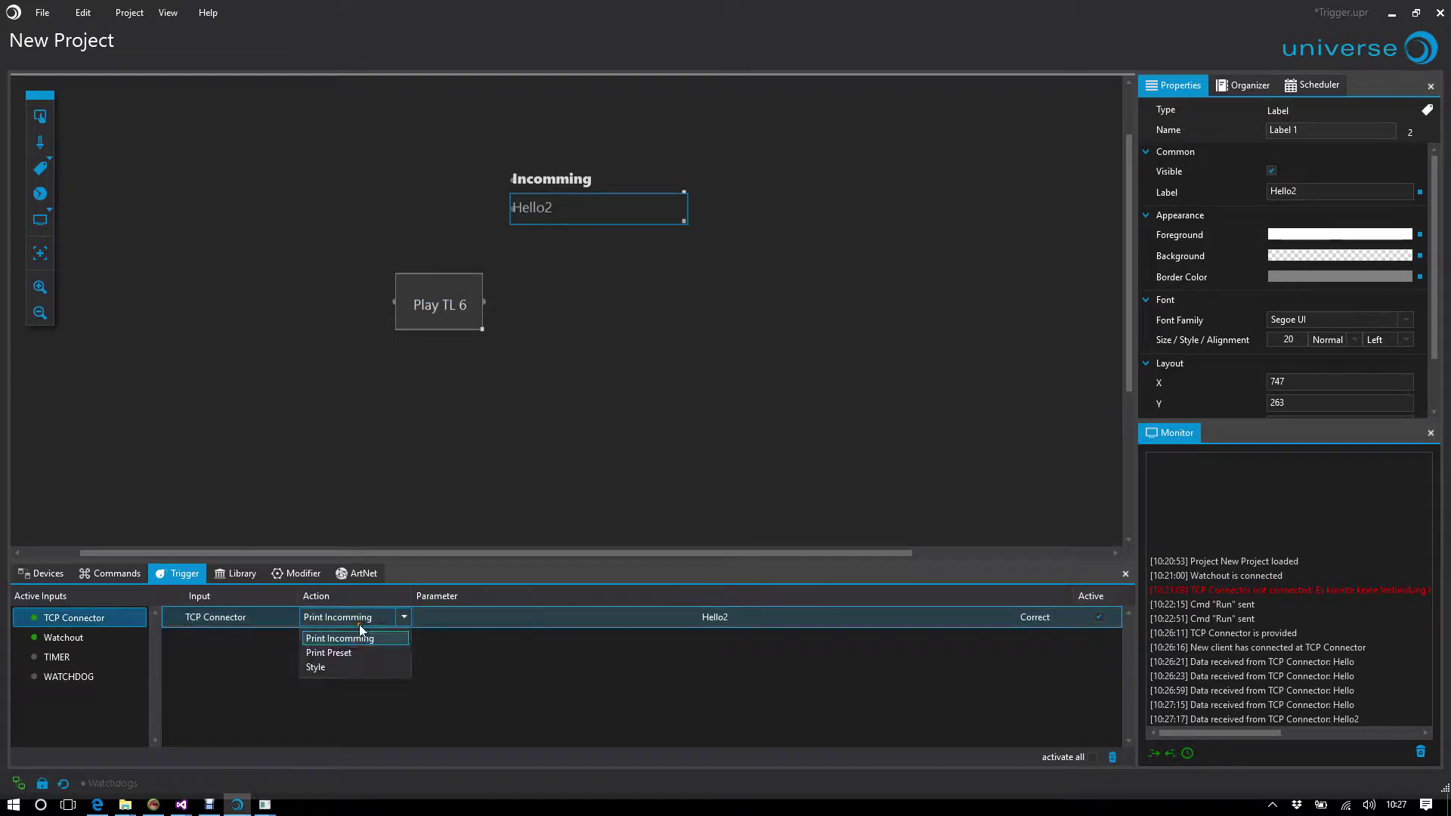
left_click(330, 653)
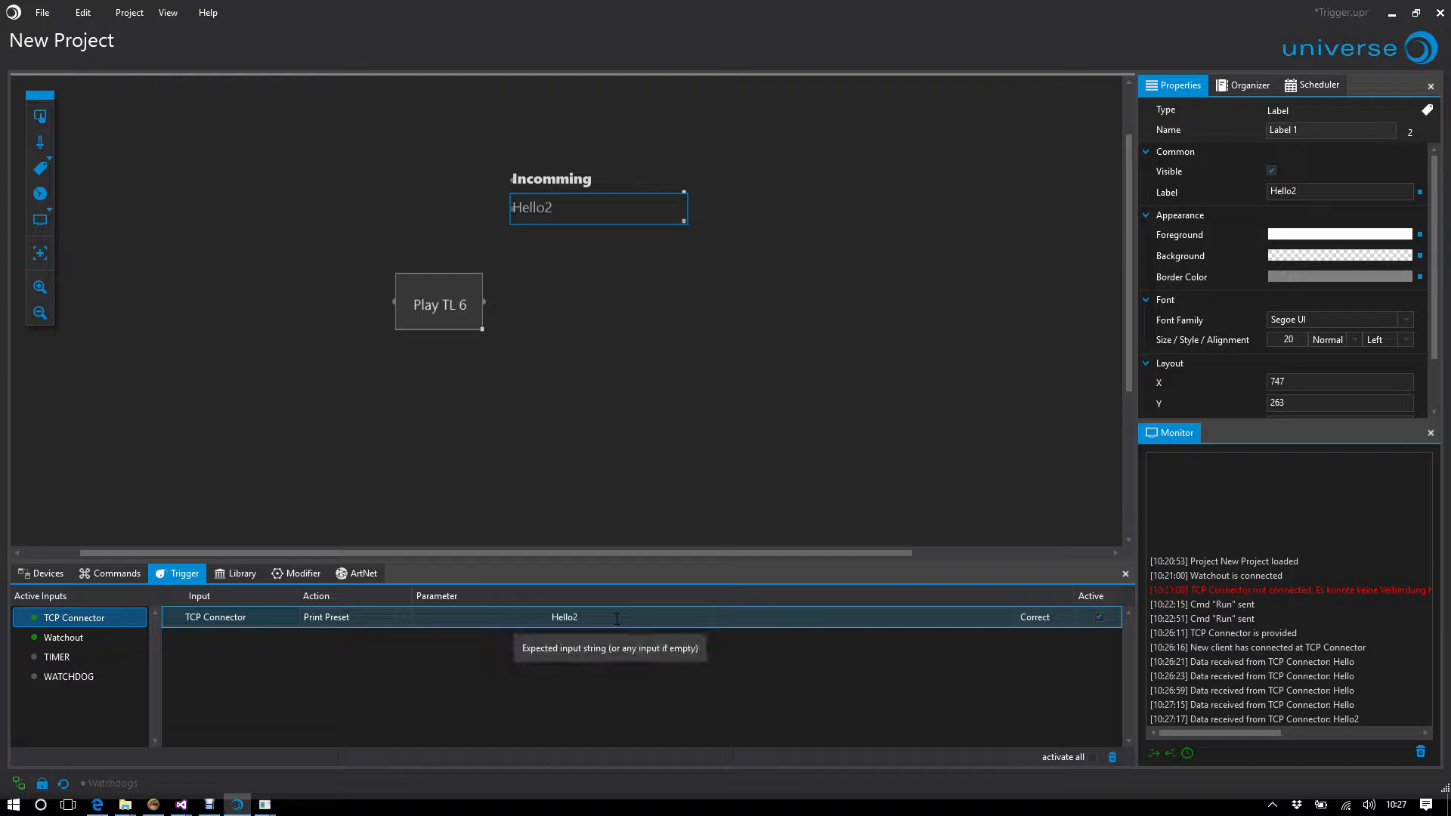
left_click(804, 617)
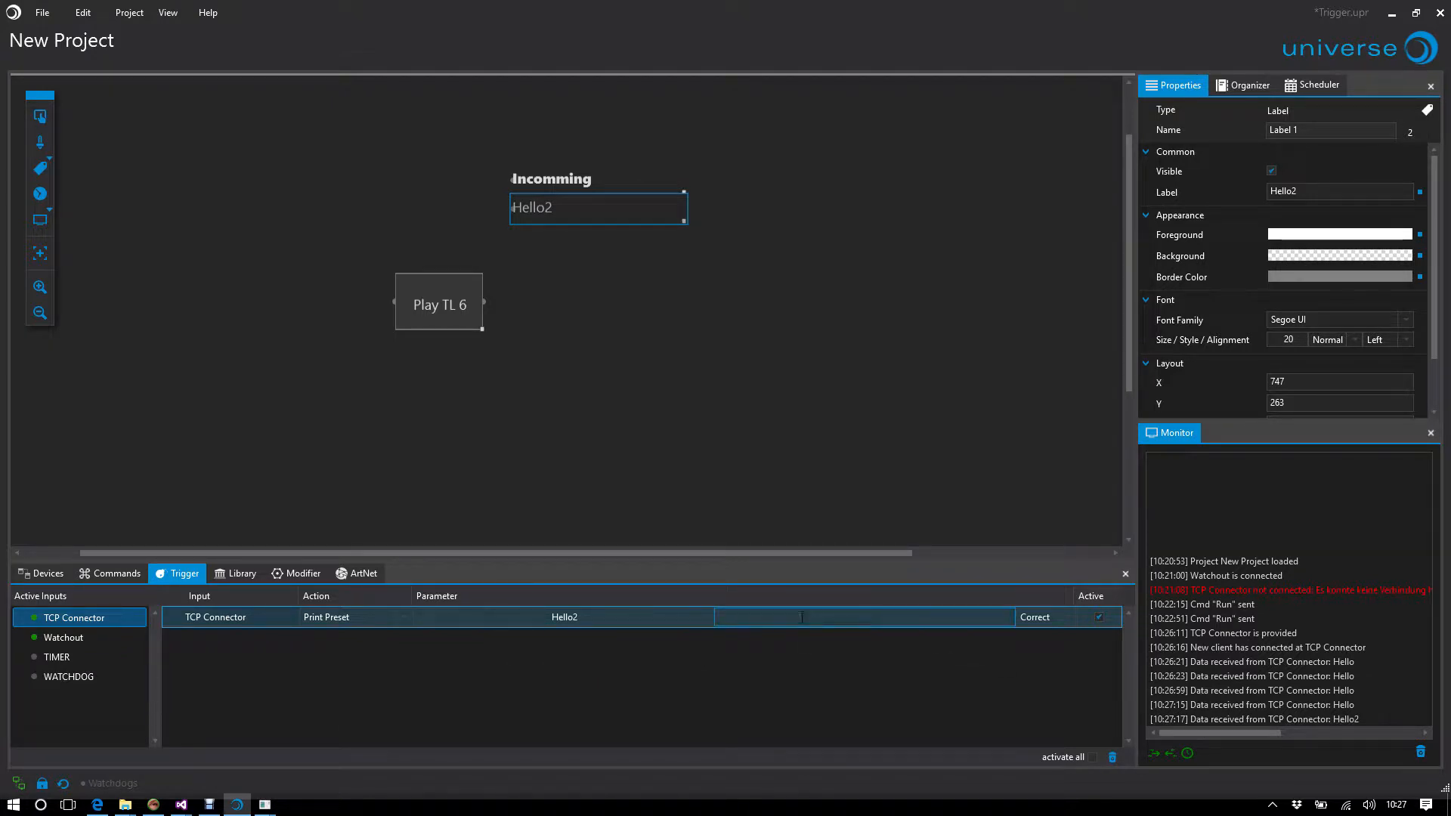
type("Hi")
left_click(345, 744)
left_click(199, 281)
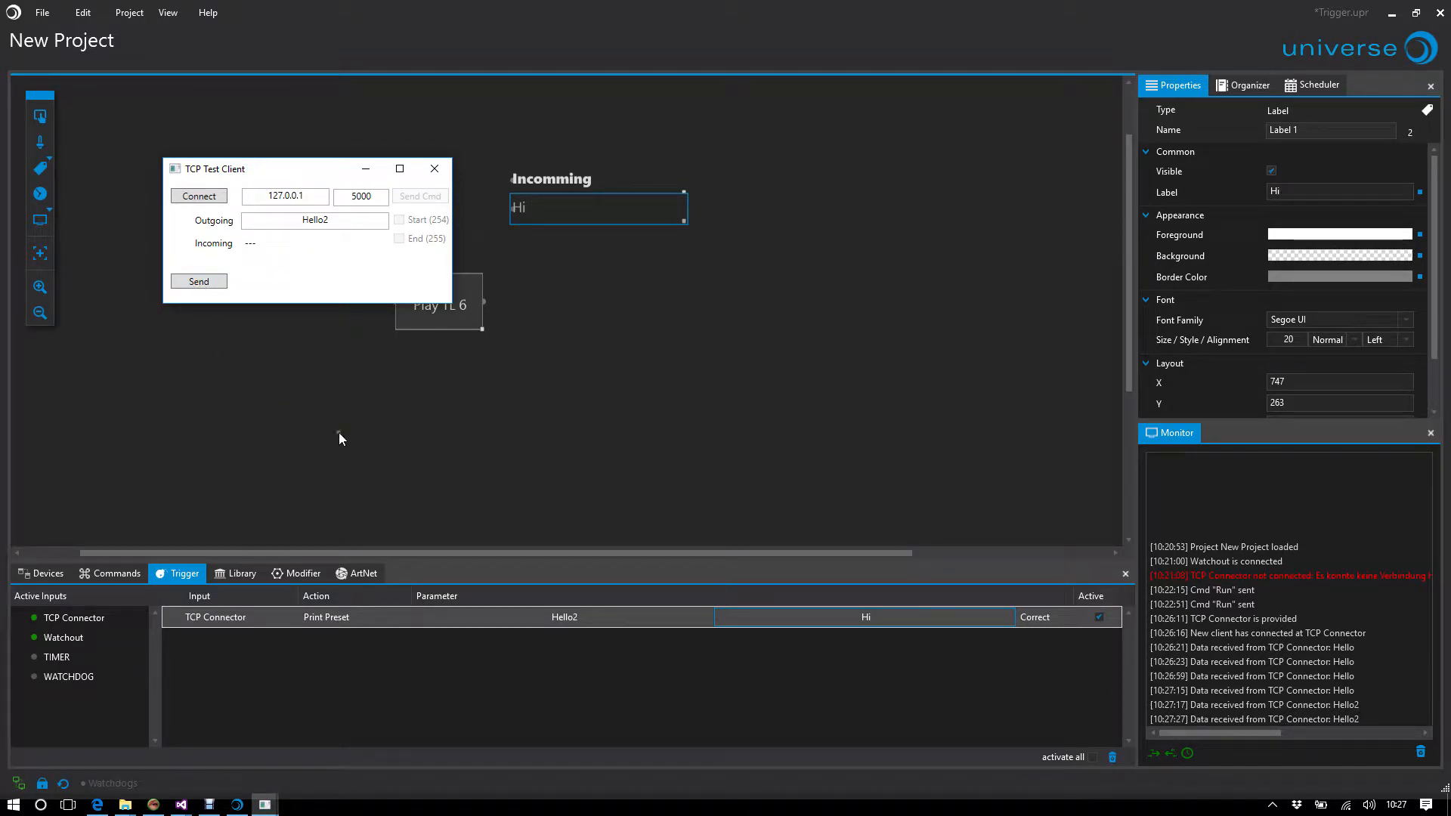
Step: Add a TCP Connector trigger to the Play TL 6 button with parameter Hi
left_click(458, 321)
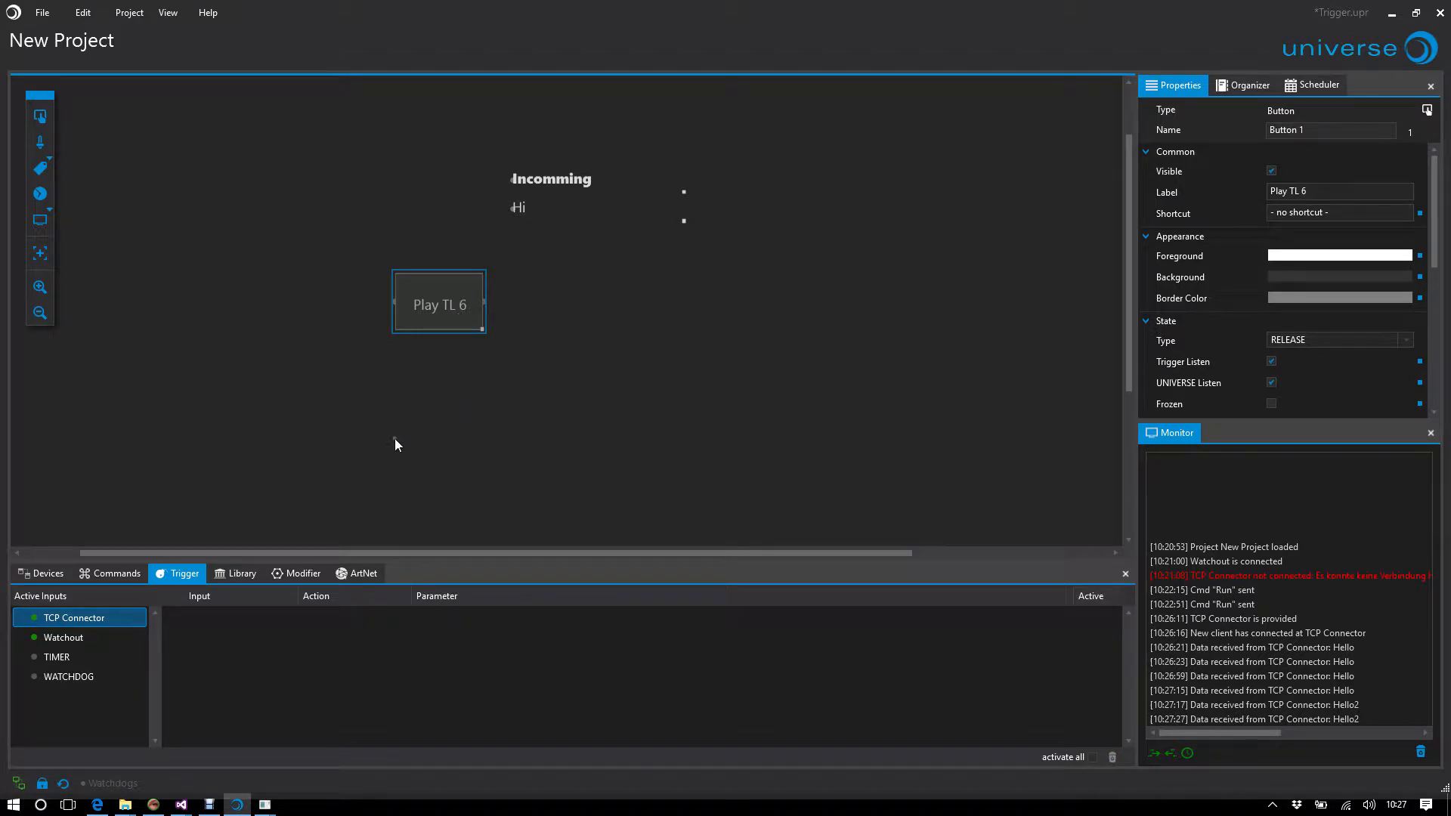
left_click_drag(74, 617, 334, 660)
left_click(342, 618)
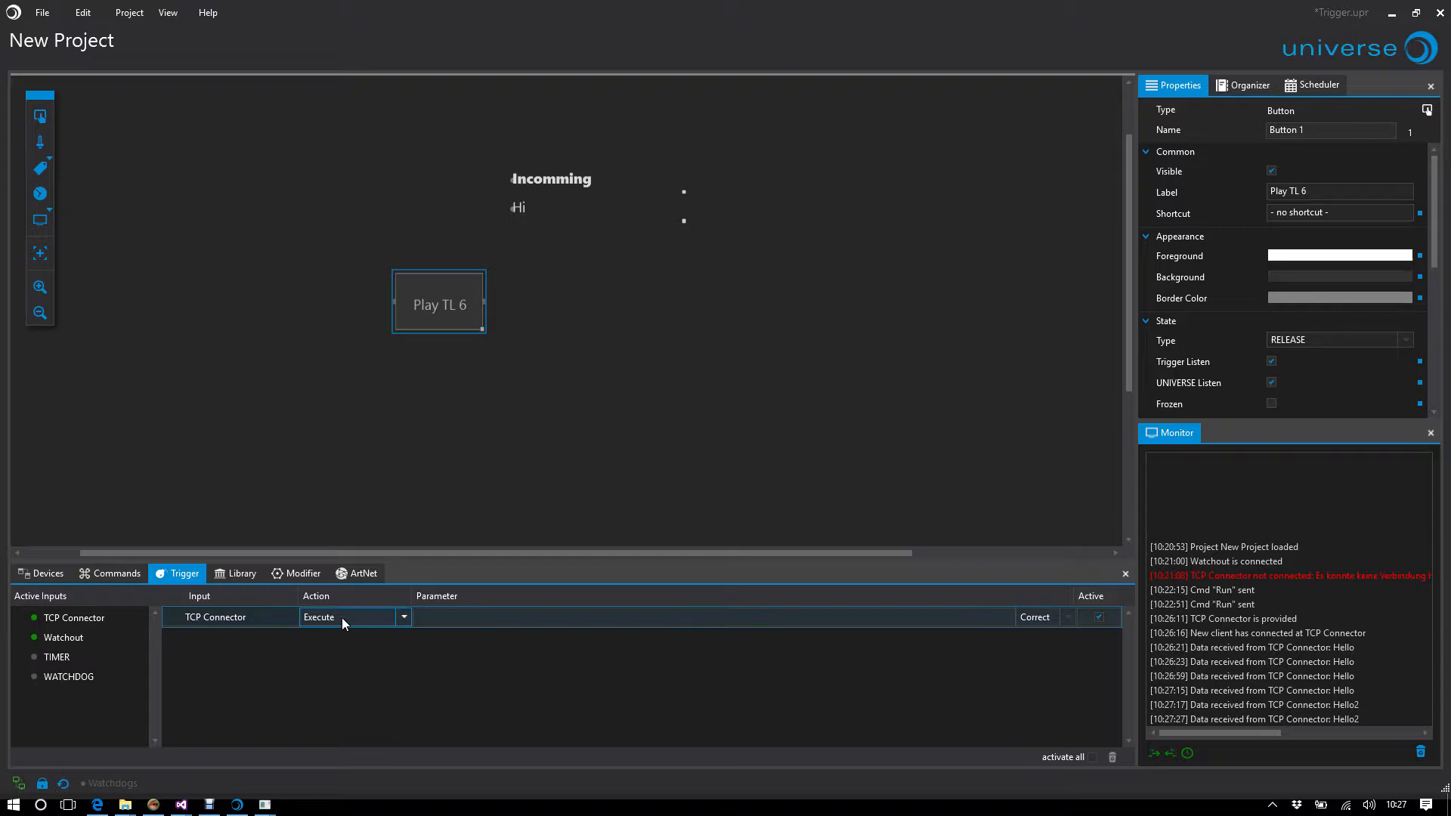
left_click(590, 618)
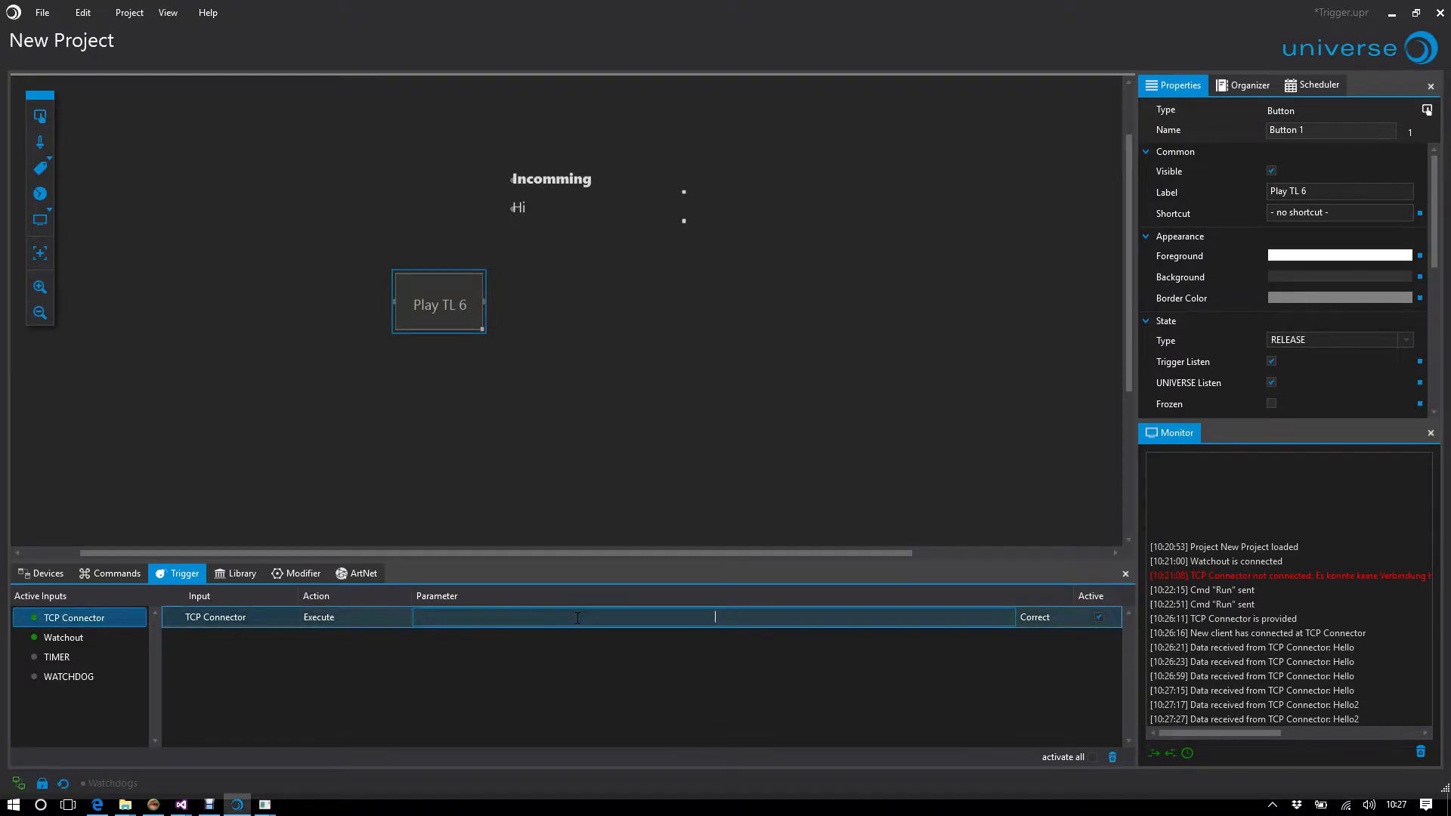
type("Hi")
key("Return")
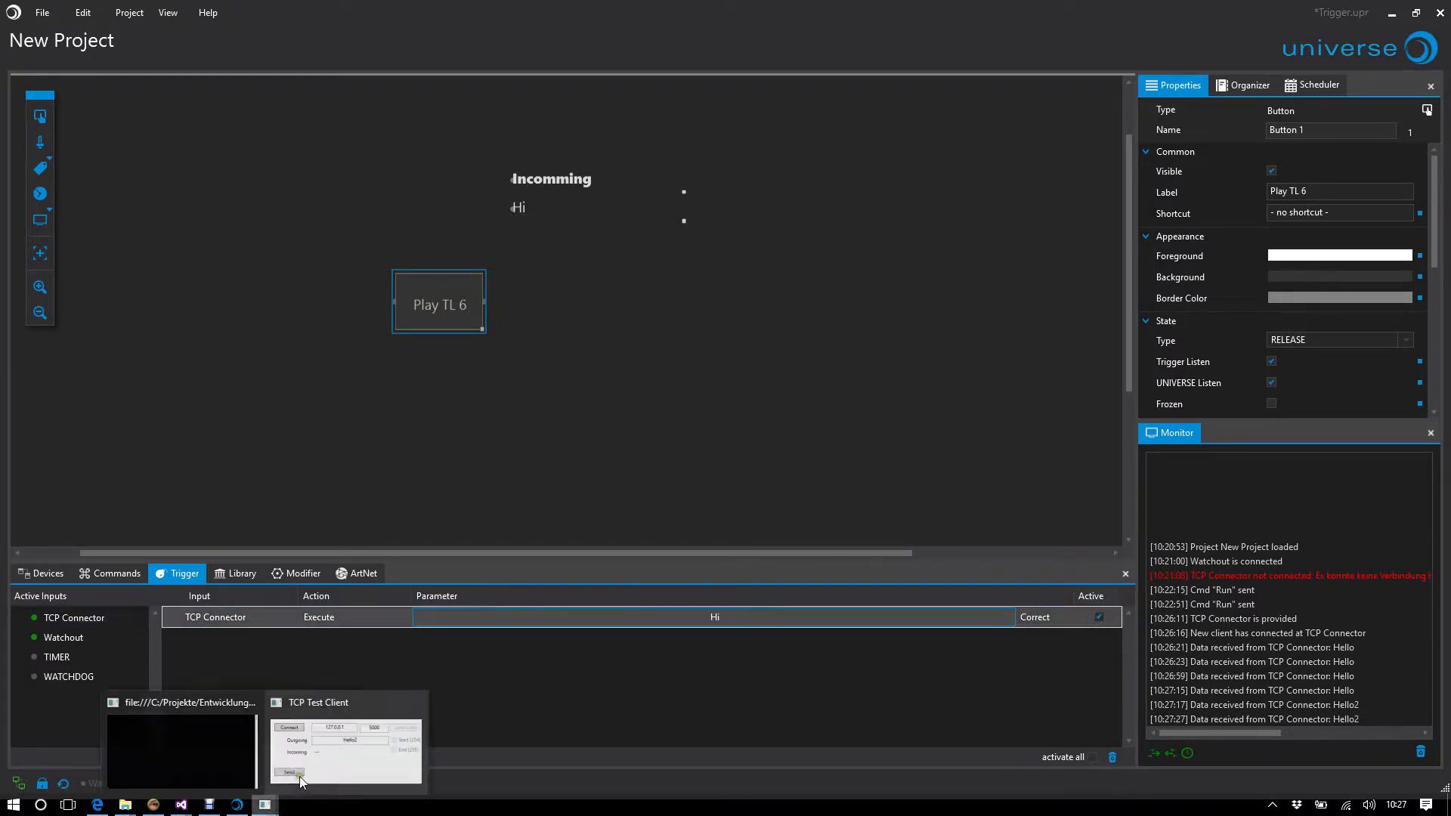
Step: Send Hello2 then Hi from the test client and check Timeline 6 runs in Watchout
left_click(265, 806)
left_click_drag(295, 168, 240, 107)
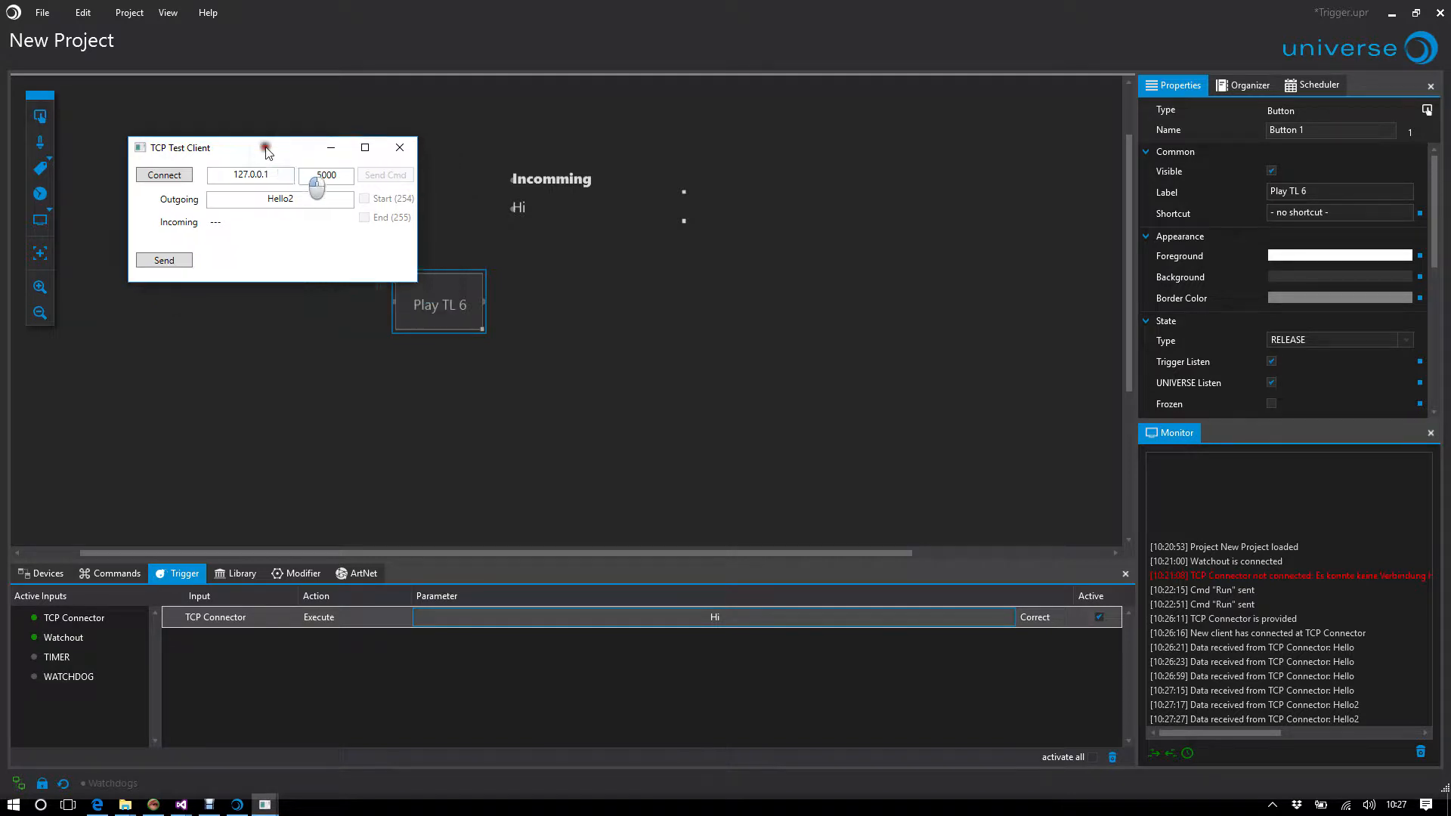
left_click(156, 223)
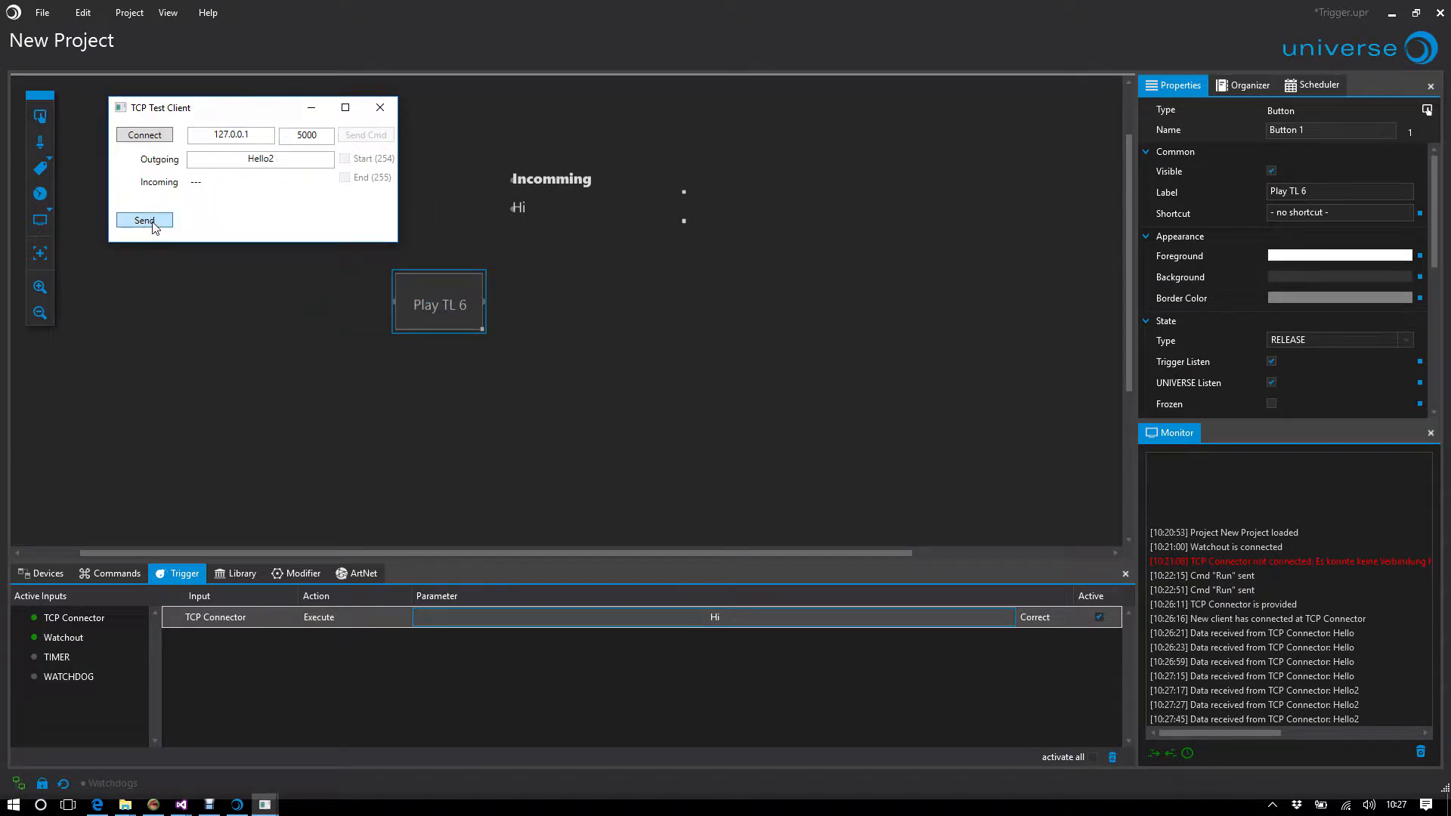
double_click(260, 159)
type("Hi")
left_click(145, 220)
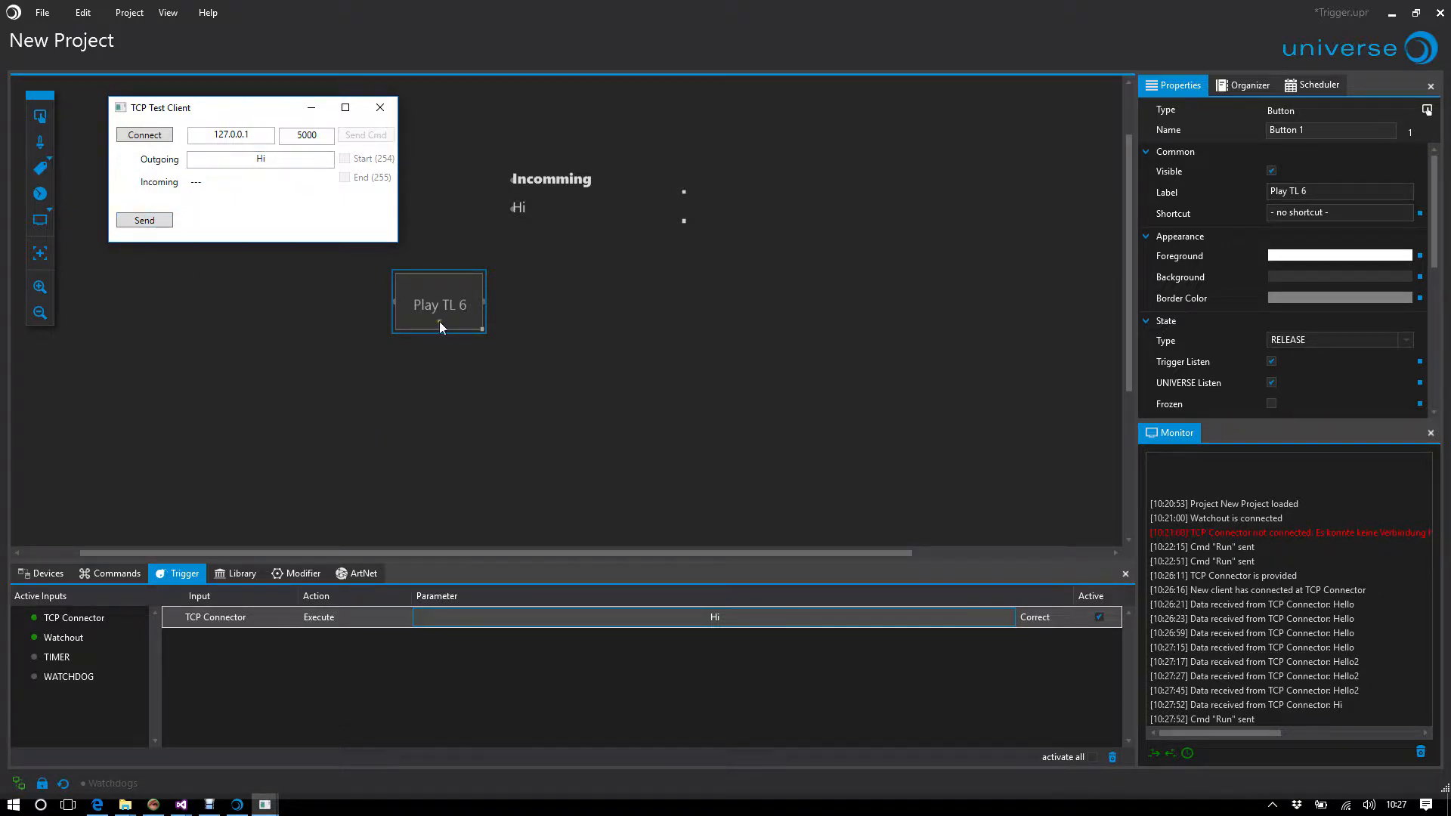
left_click(156, 806)
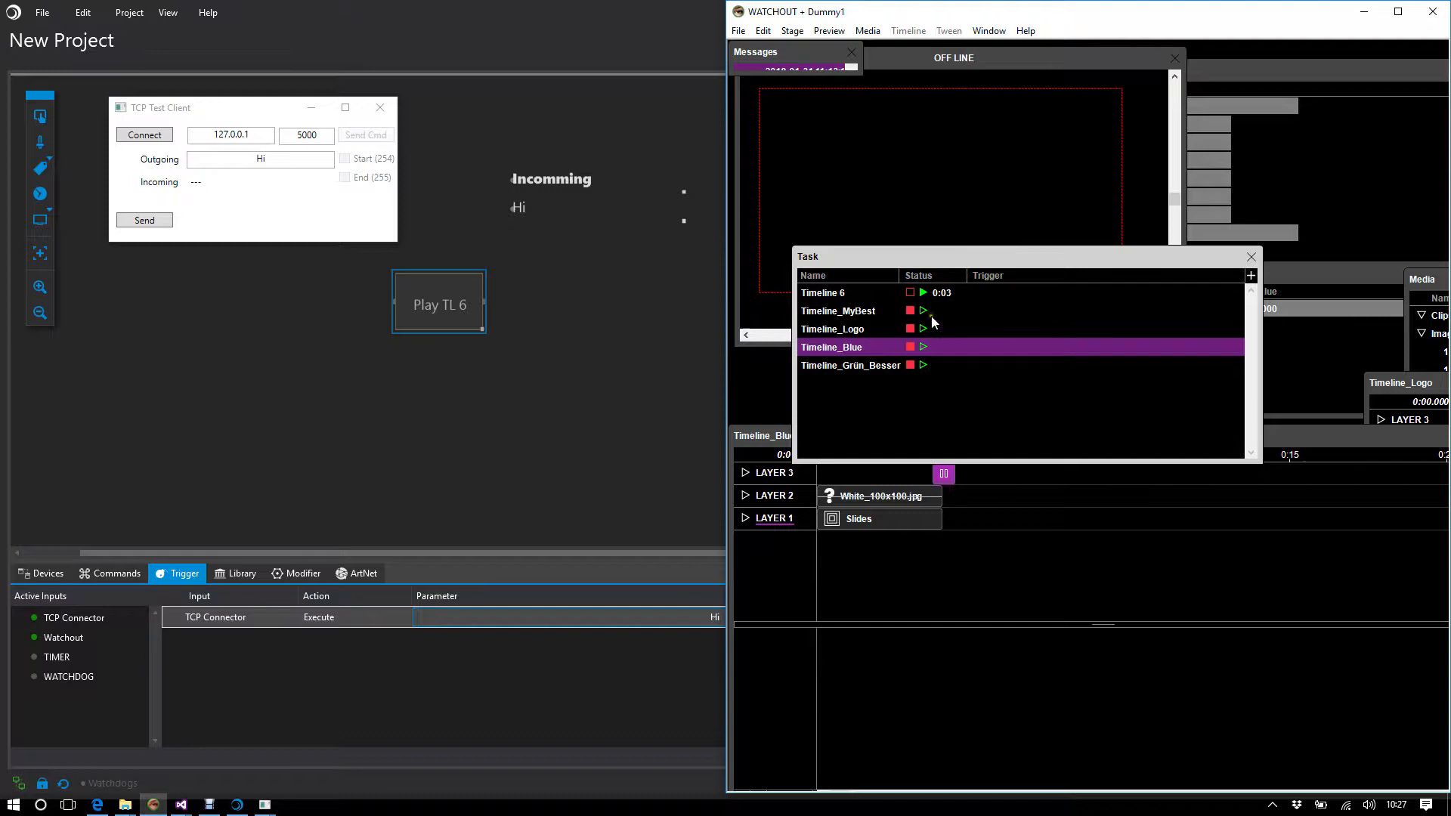
left_click(911, 293)
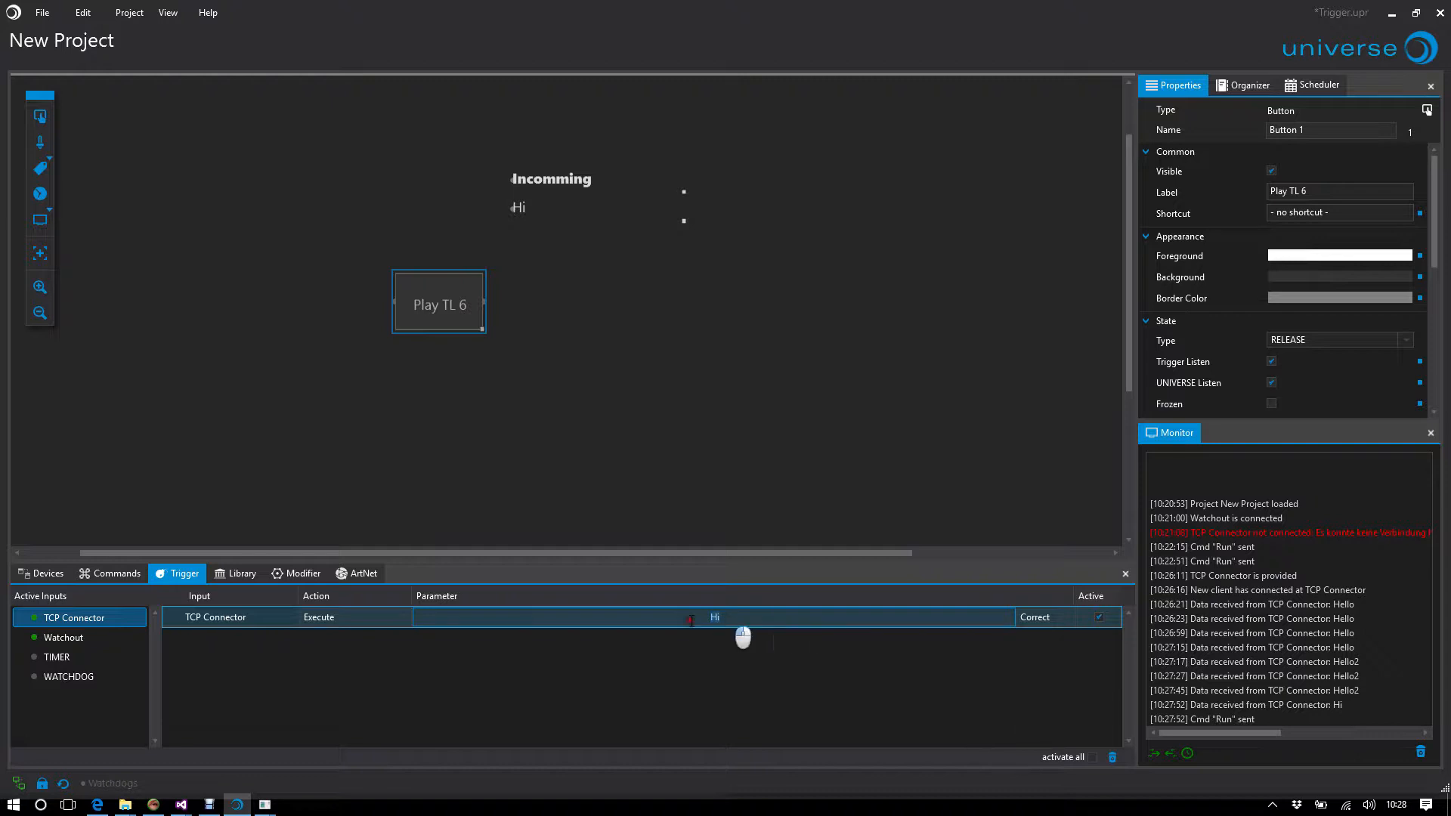
Step: Clear the Hi parameter and confirm sending Hissdf still fires the button
key("BackSpace")
key("BackSpace")
left_click(264, 805)
left_click(340, 745)
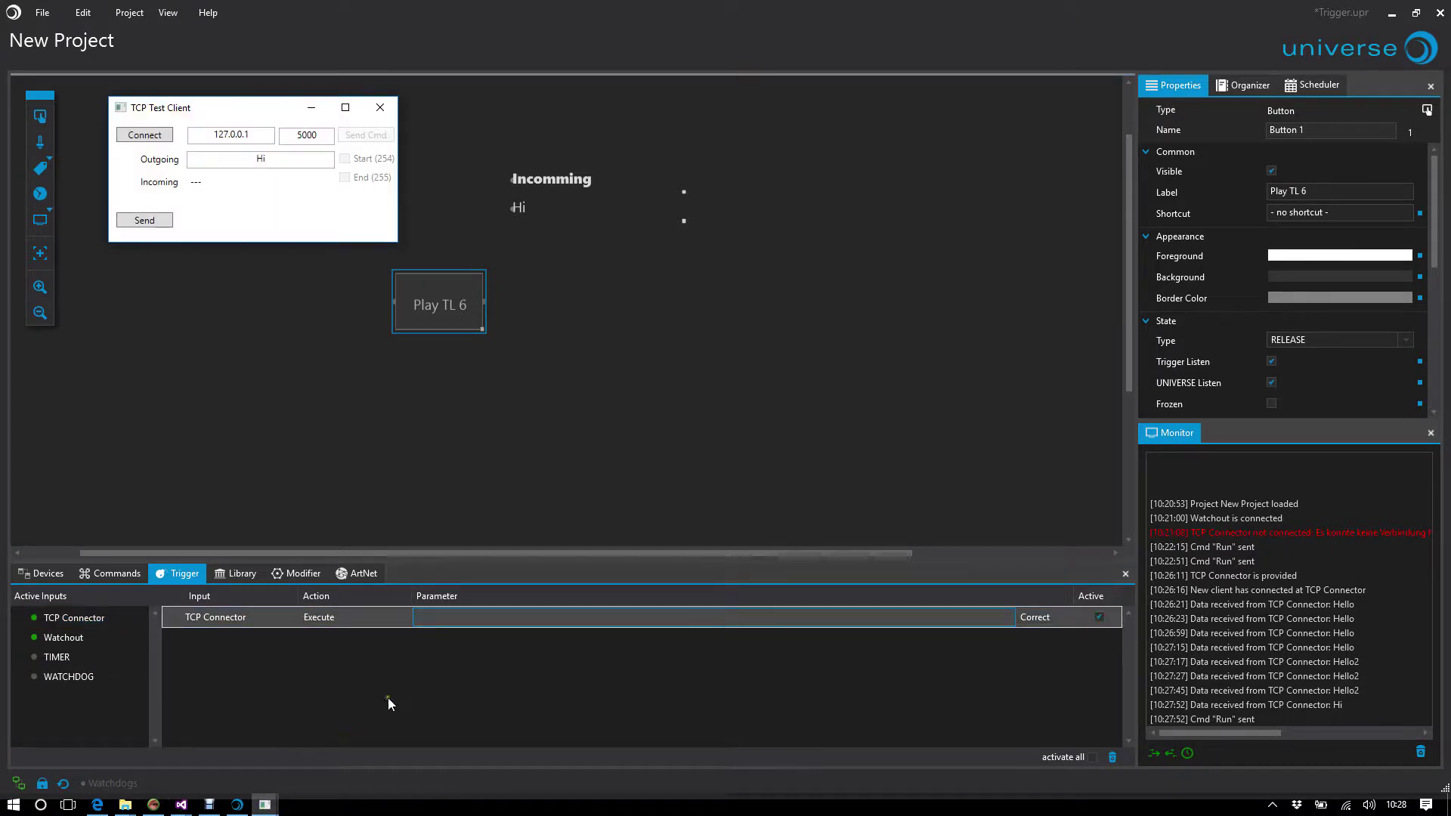
left_click(319, 159)
type("ssdf")
left_click(144, 220)
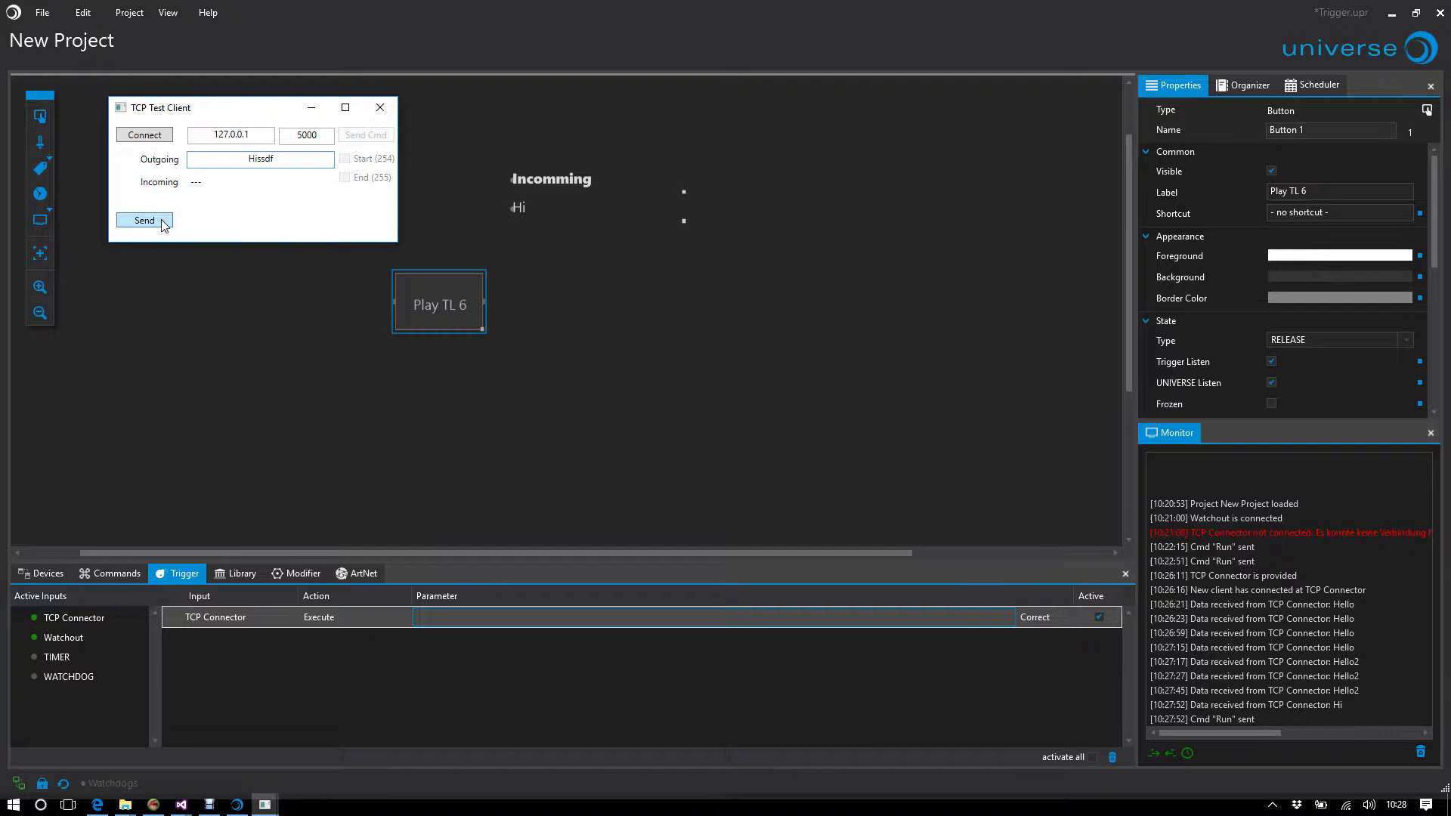
left_click(312, 107)
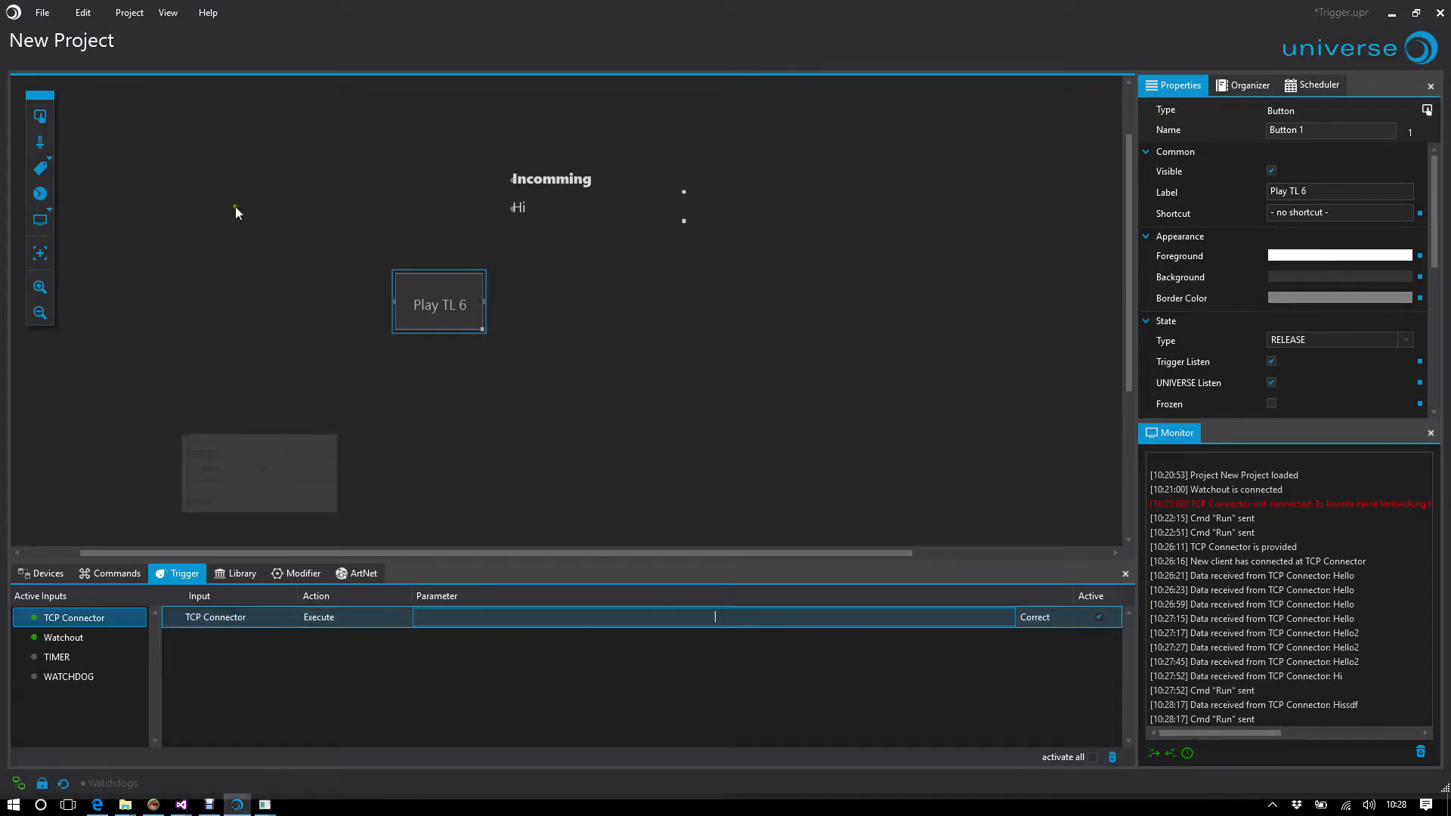
Step: Set the TCP Connector's Line Ending to Cr in its device properties
left_click(402, 619)
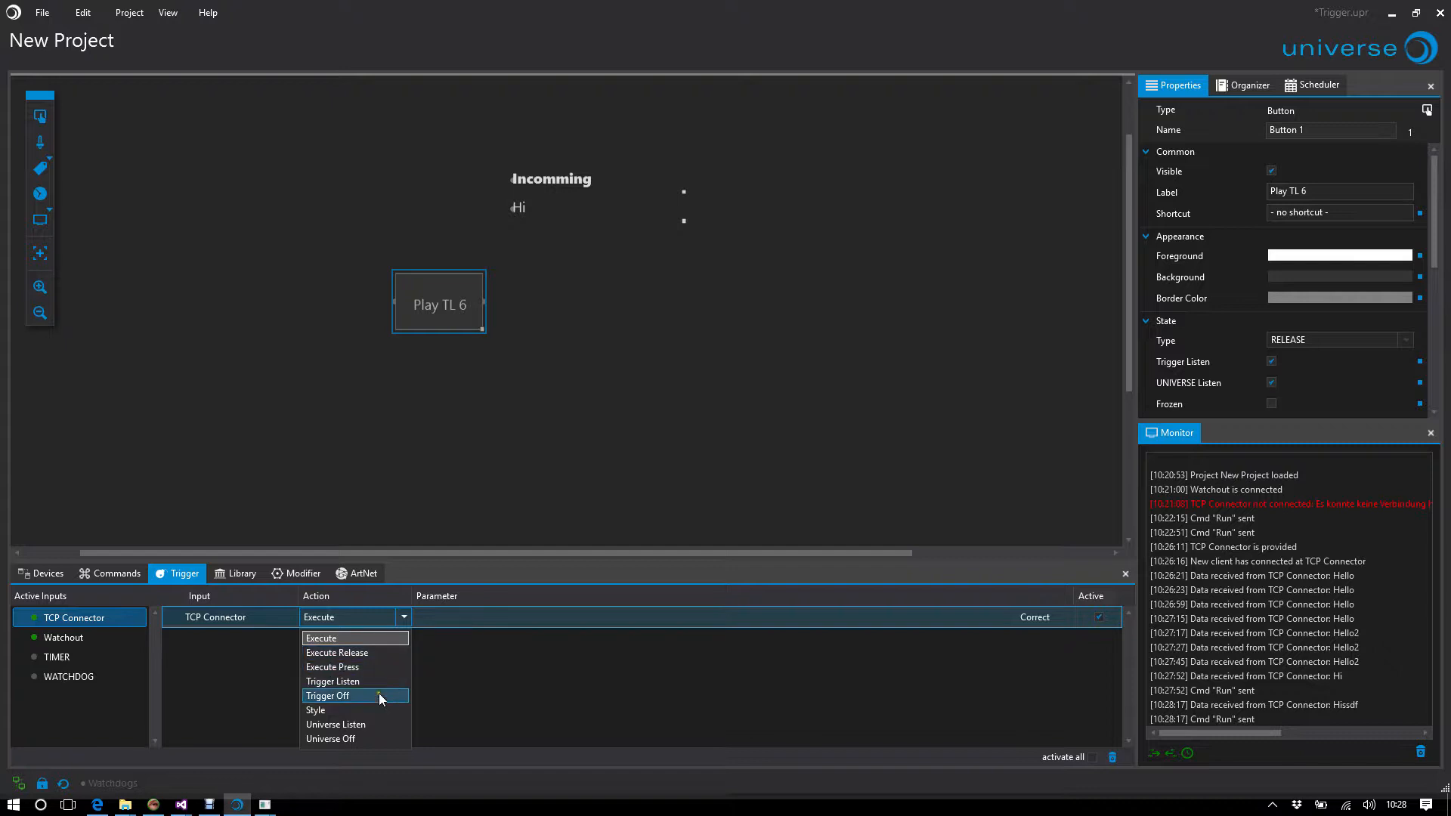
left_click(493, 687)
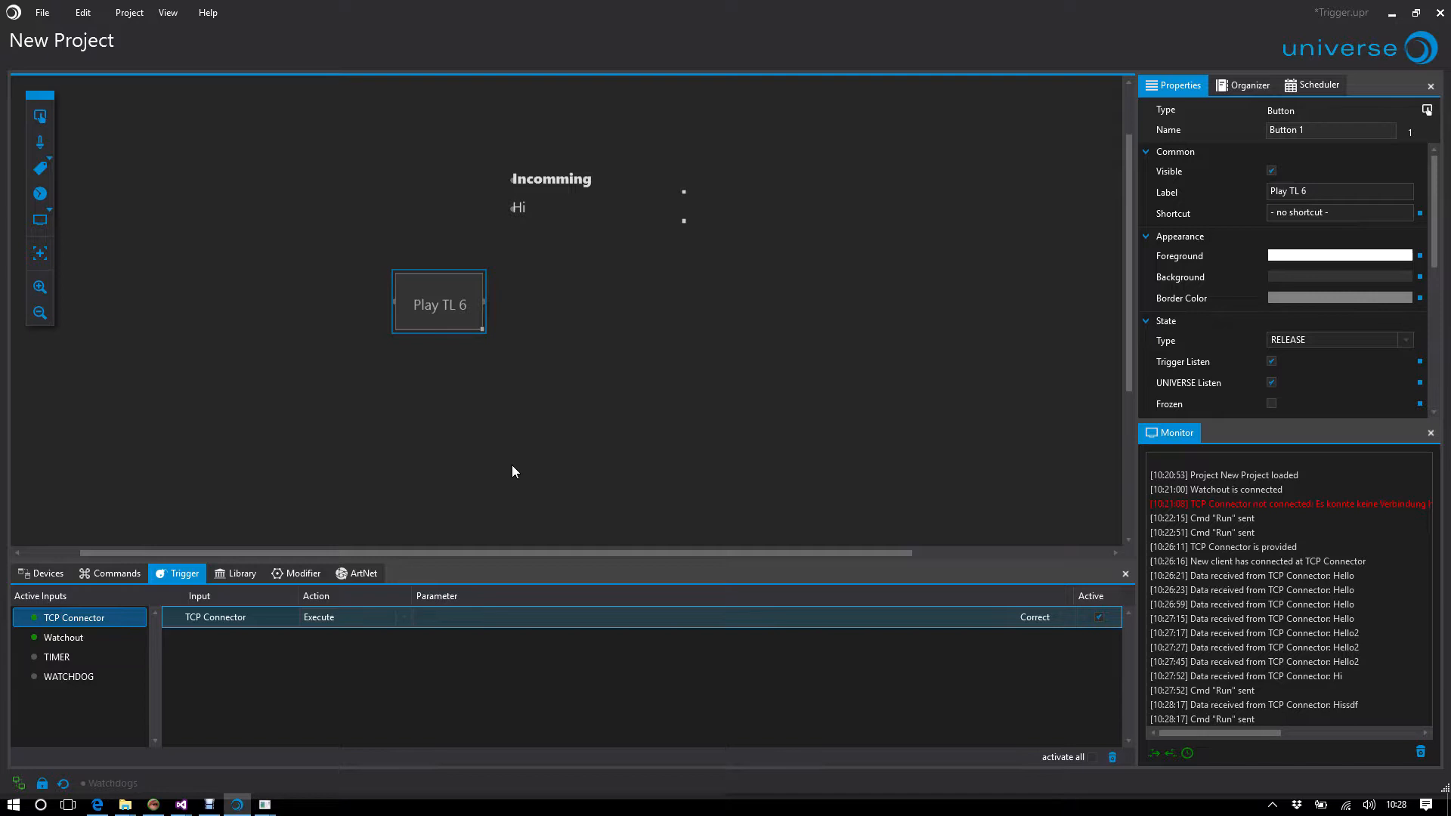
left_click(88, 618)
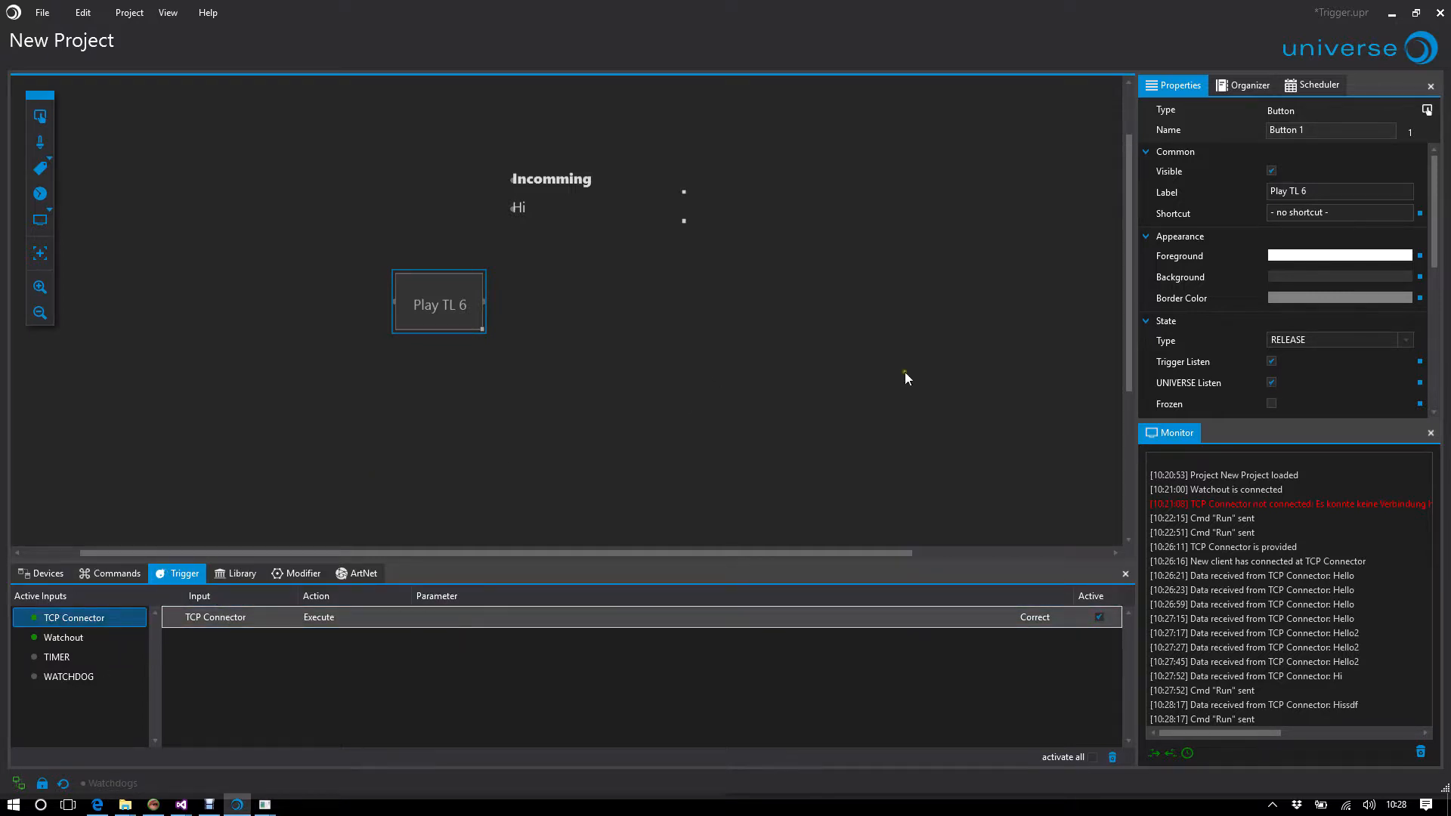
left_click(41, 569)
left_click(223, 616)
left_click_drag(1436, 170, 1436, 284)
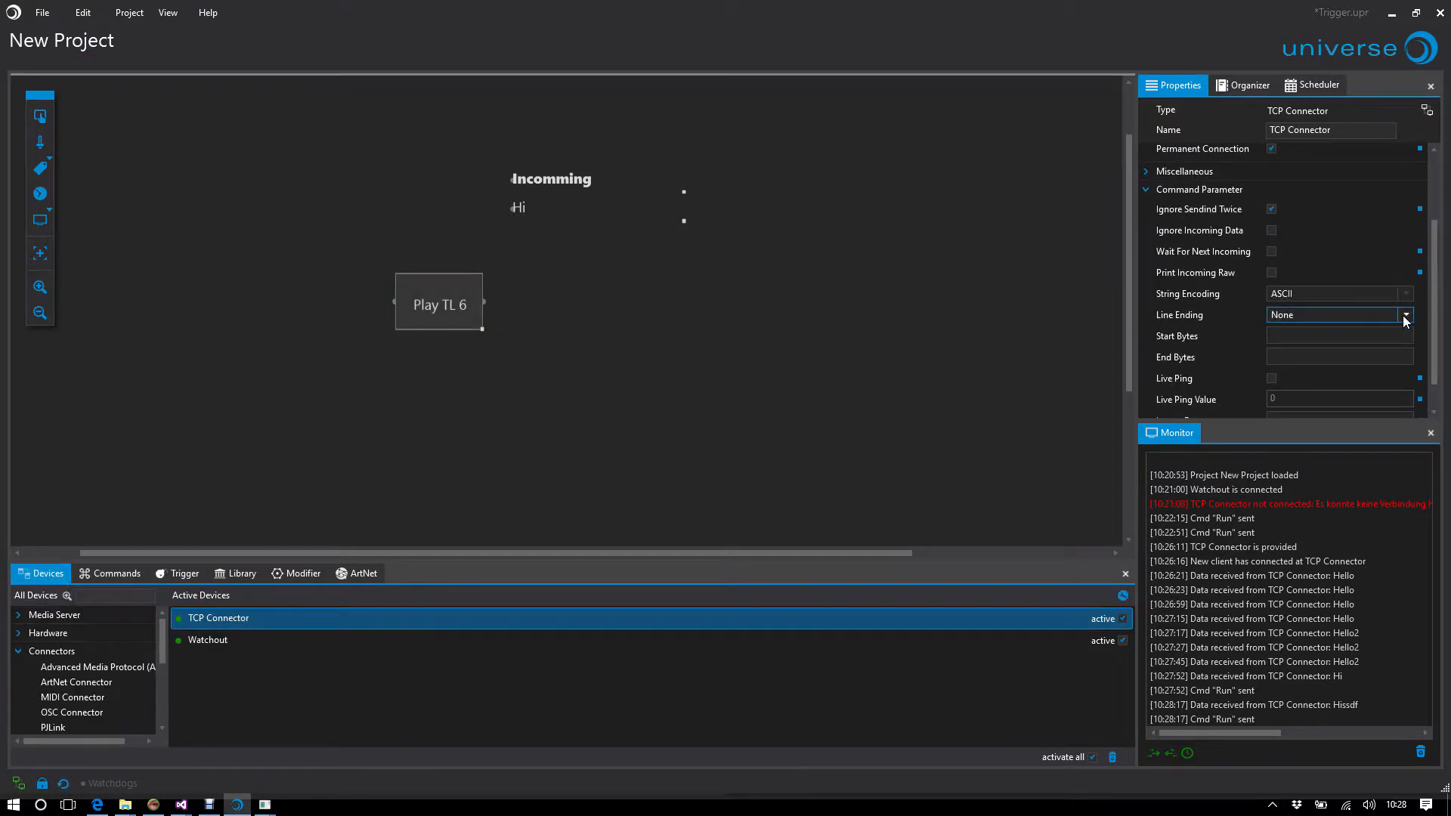
left_click(1406, 317)
left_click(1324, 352)
Step: Send Hissdf, inspect the invalid data log entry and keep string encoding as ASCII
left_click(340, 749)
mouse_move(264, 805)
left_click(145, 220)
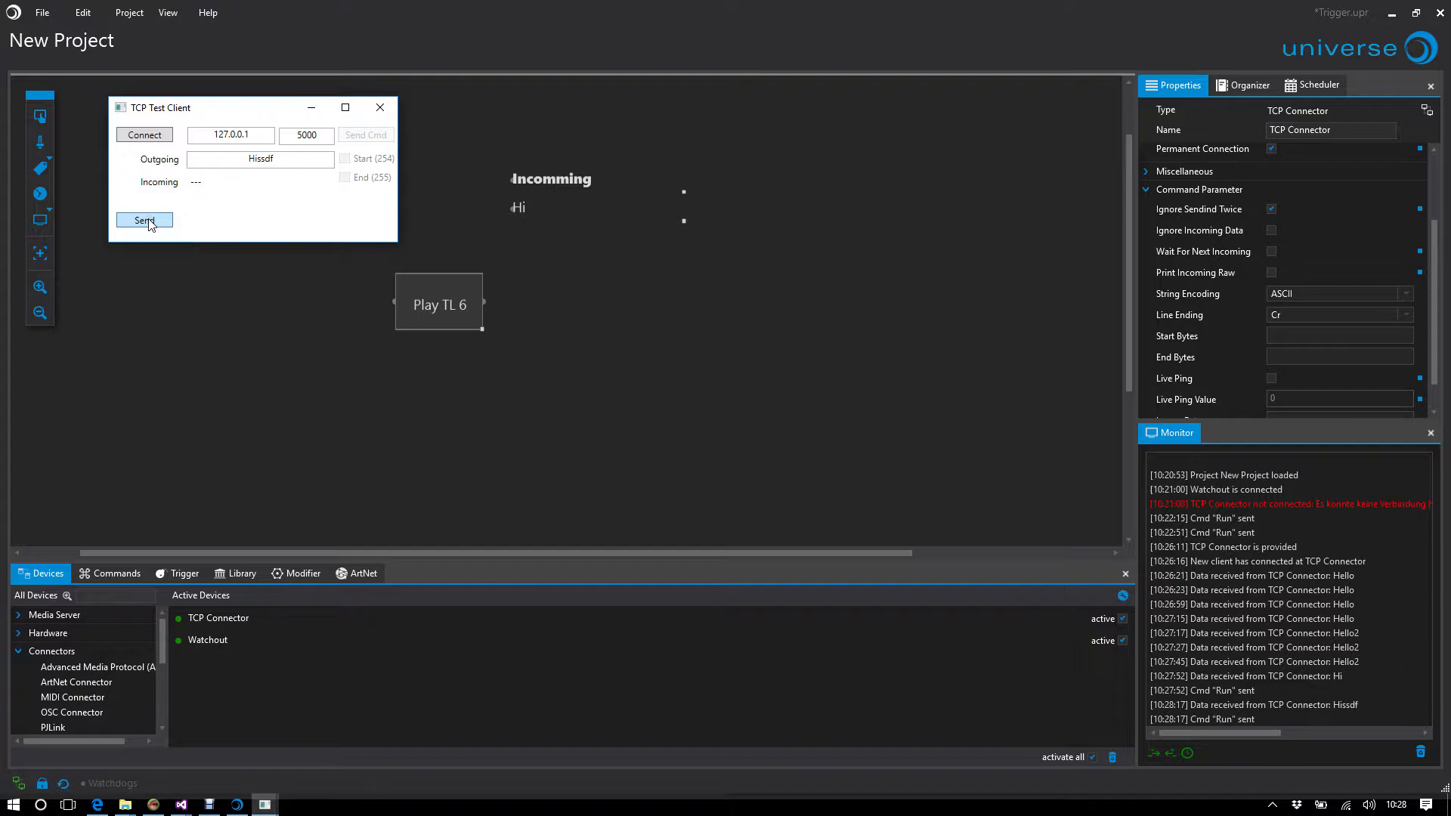
left_click(1281, 721)
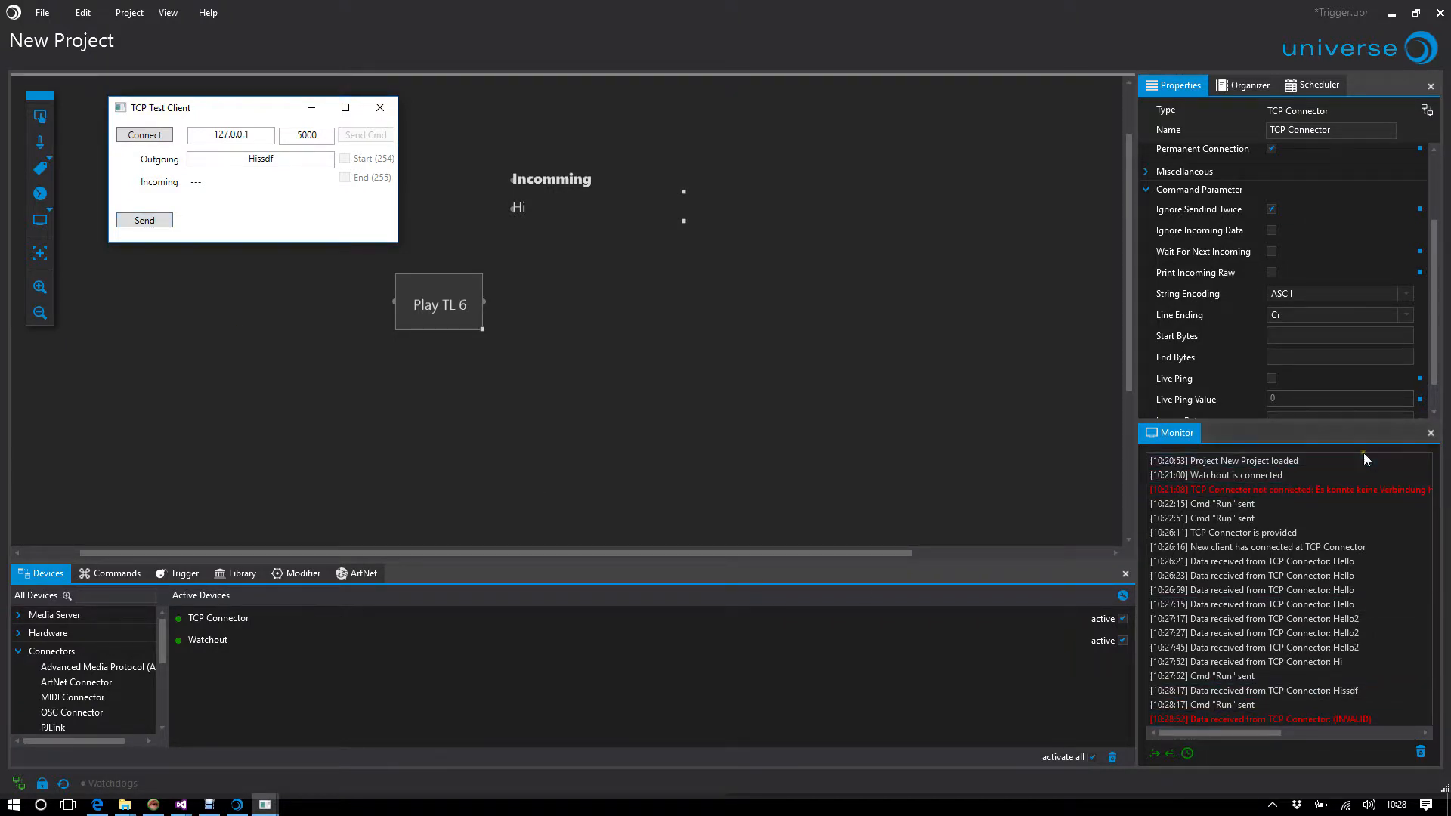
left_click(809, 421)
left_click(1292, 335)
left_click(1289, 299)
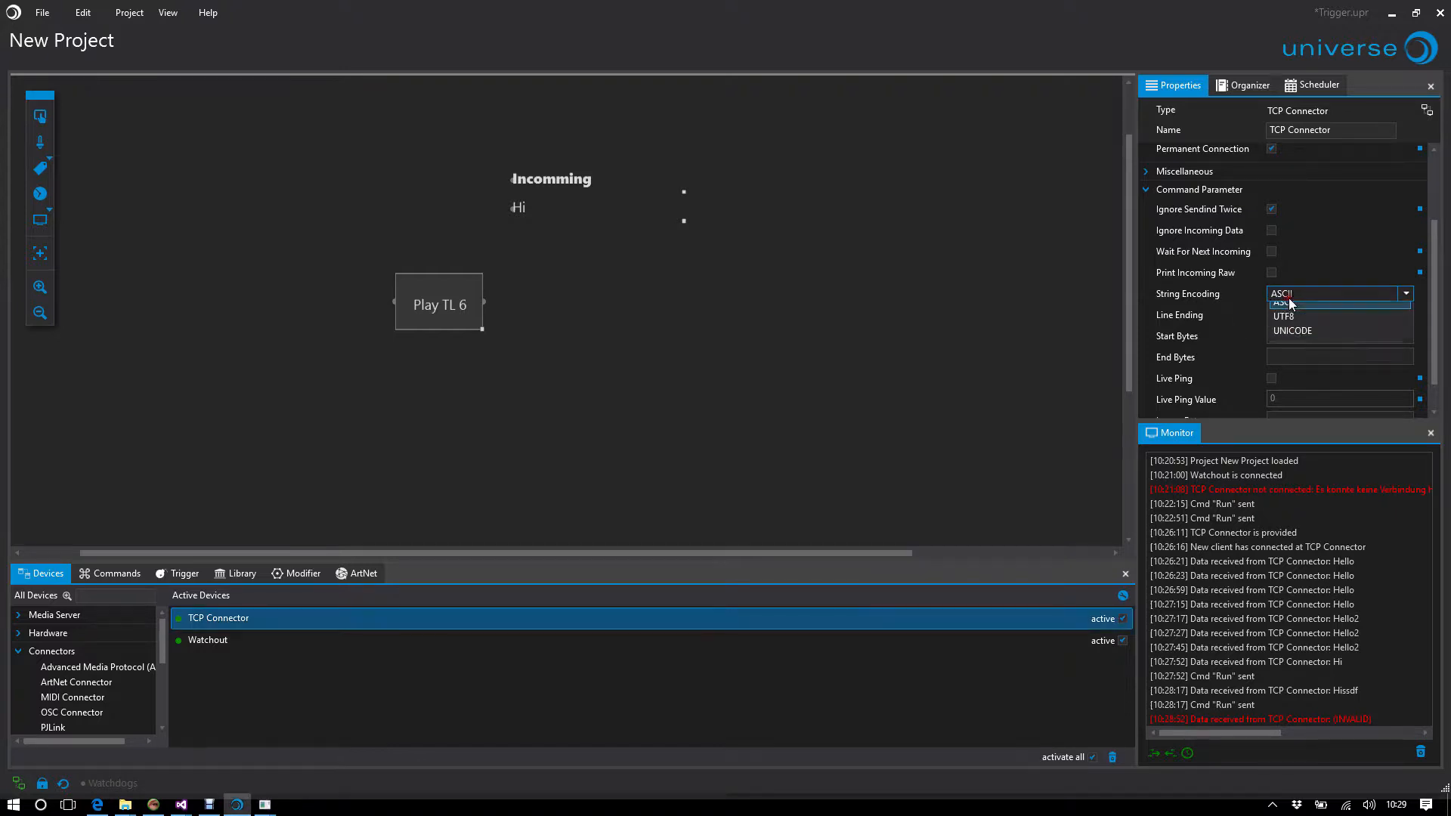
left_click(1132, 323)
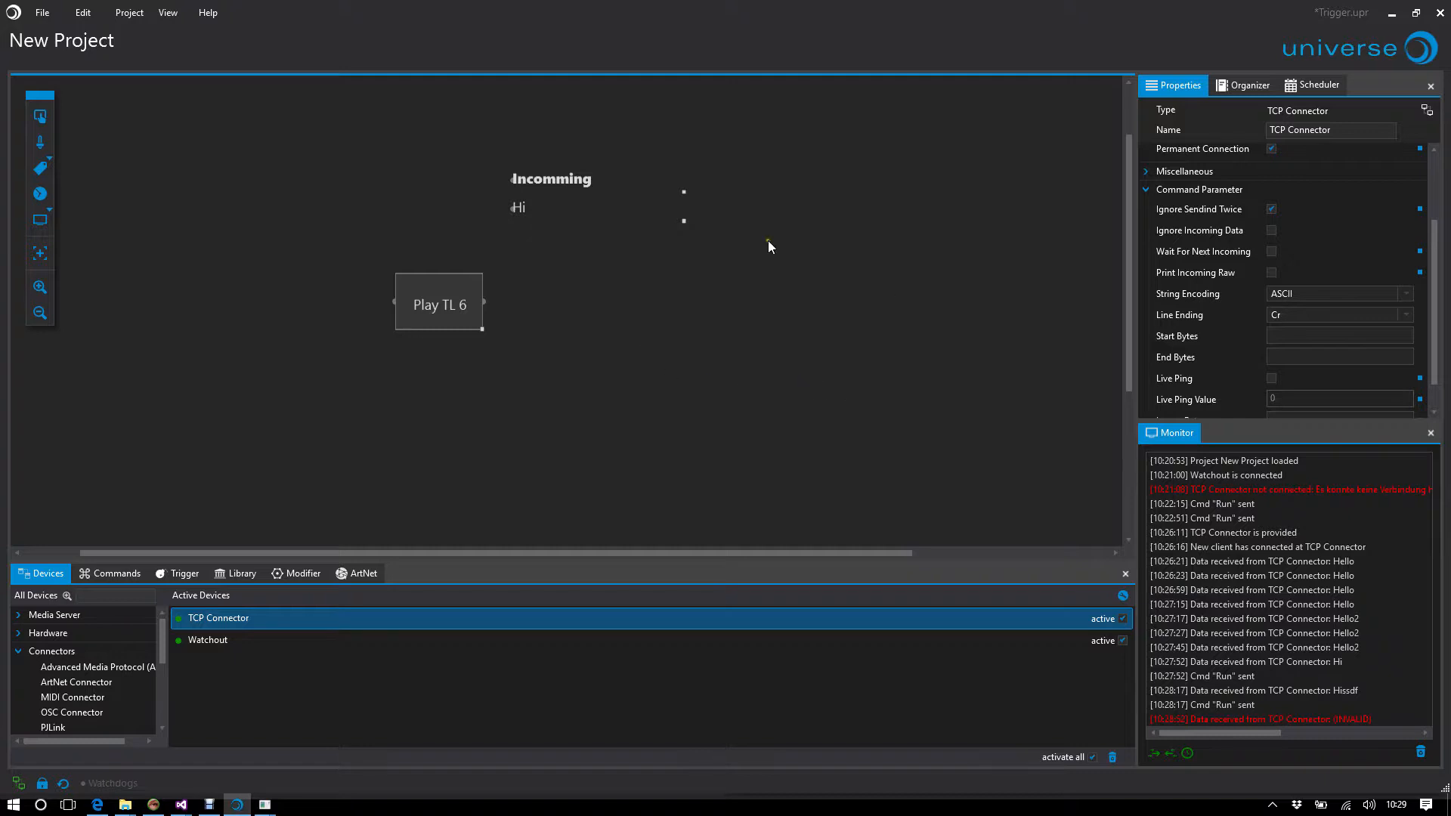
Step: Enable Print Incoming Raw, set Line Ending to None and send Hissdf to check the raw log
left_click(1272, 273)
left_click(1338, 315)
left_click(1308, 330)
left_click(264, 806)
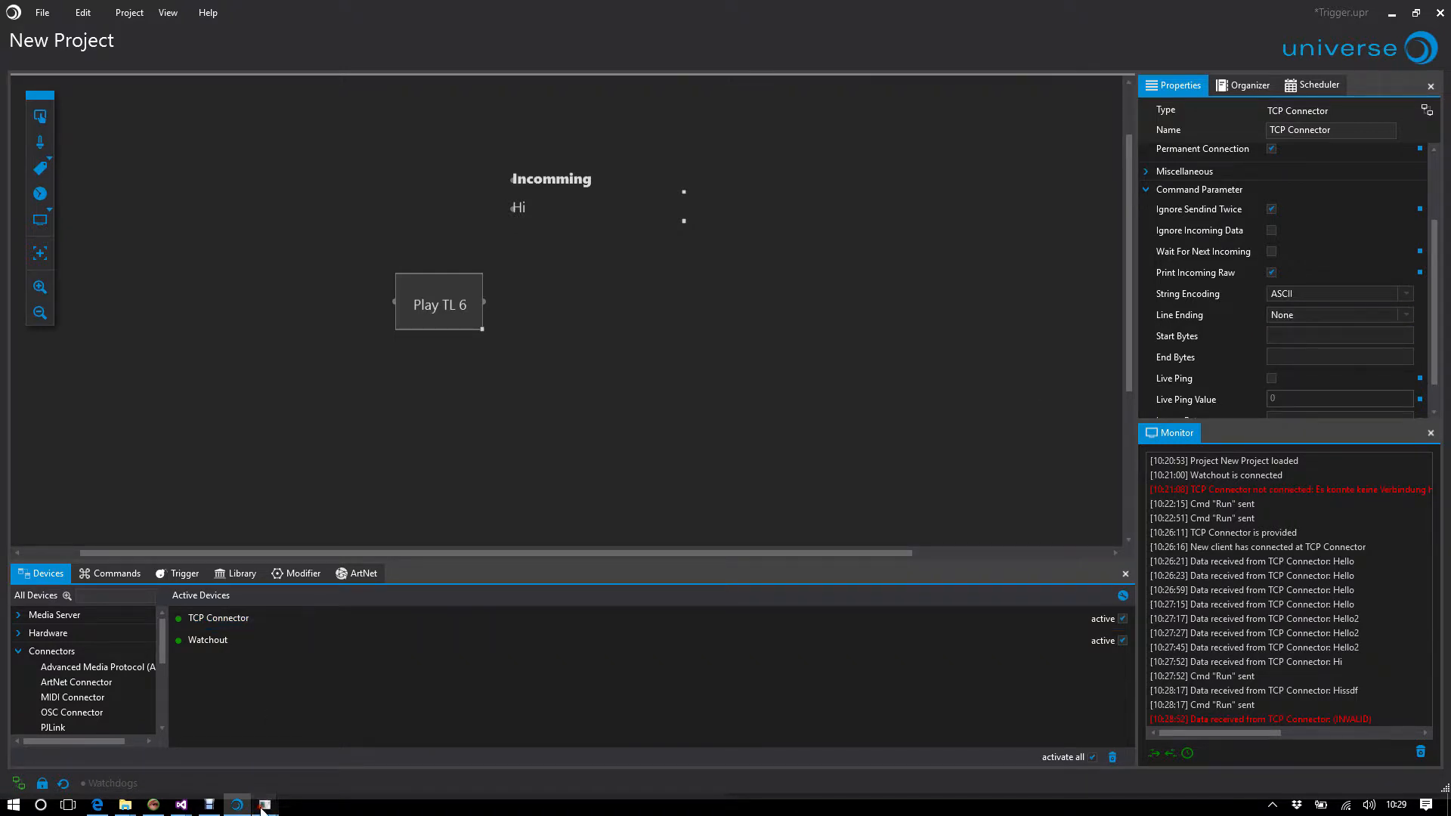
left_click(341, 749)
left_click(145, 220)
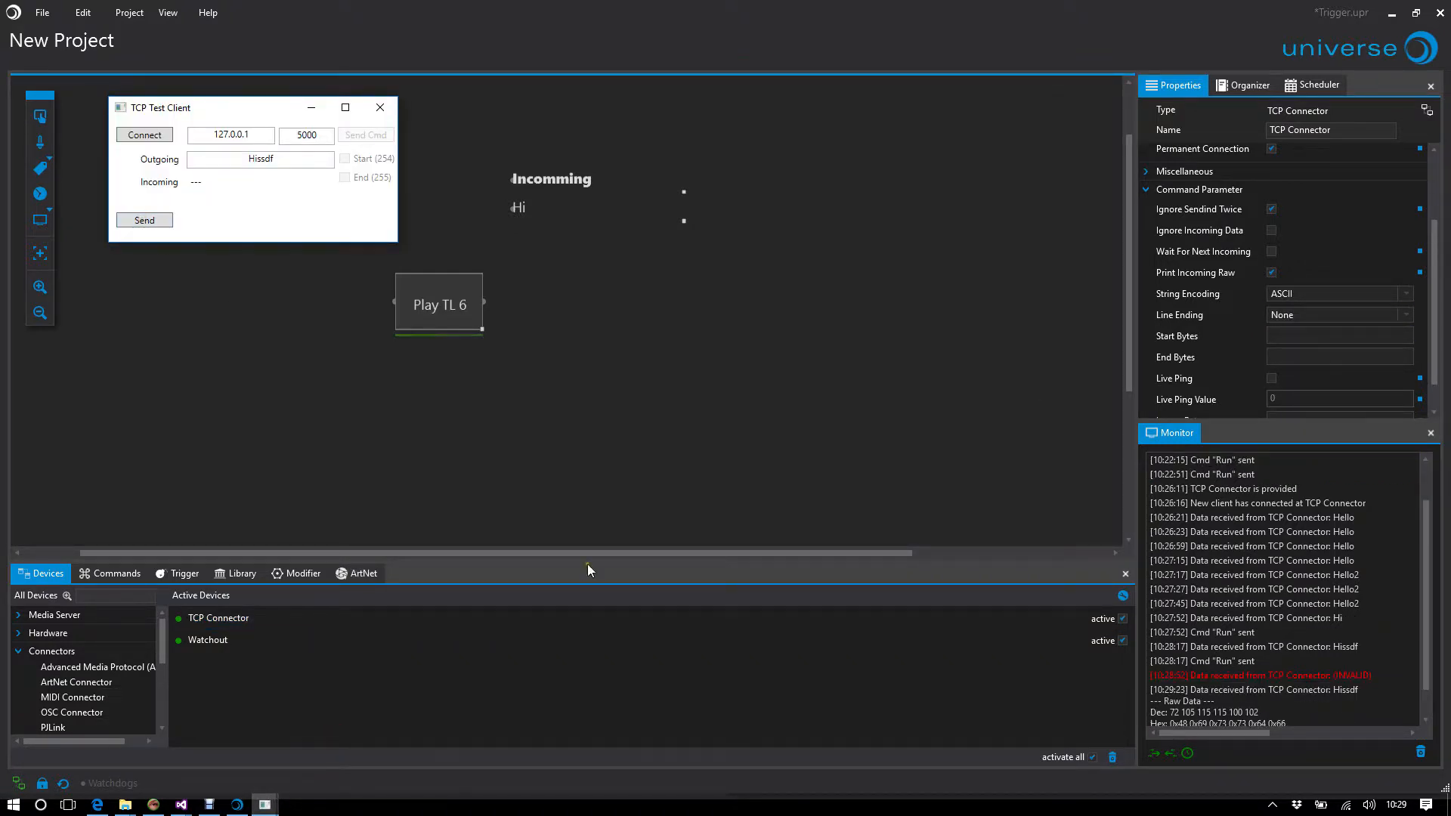
left_click(1395, 670)
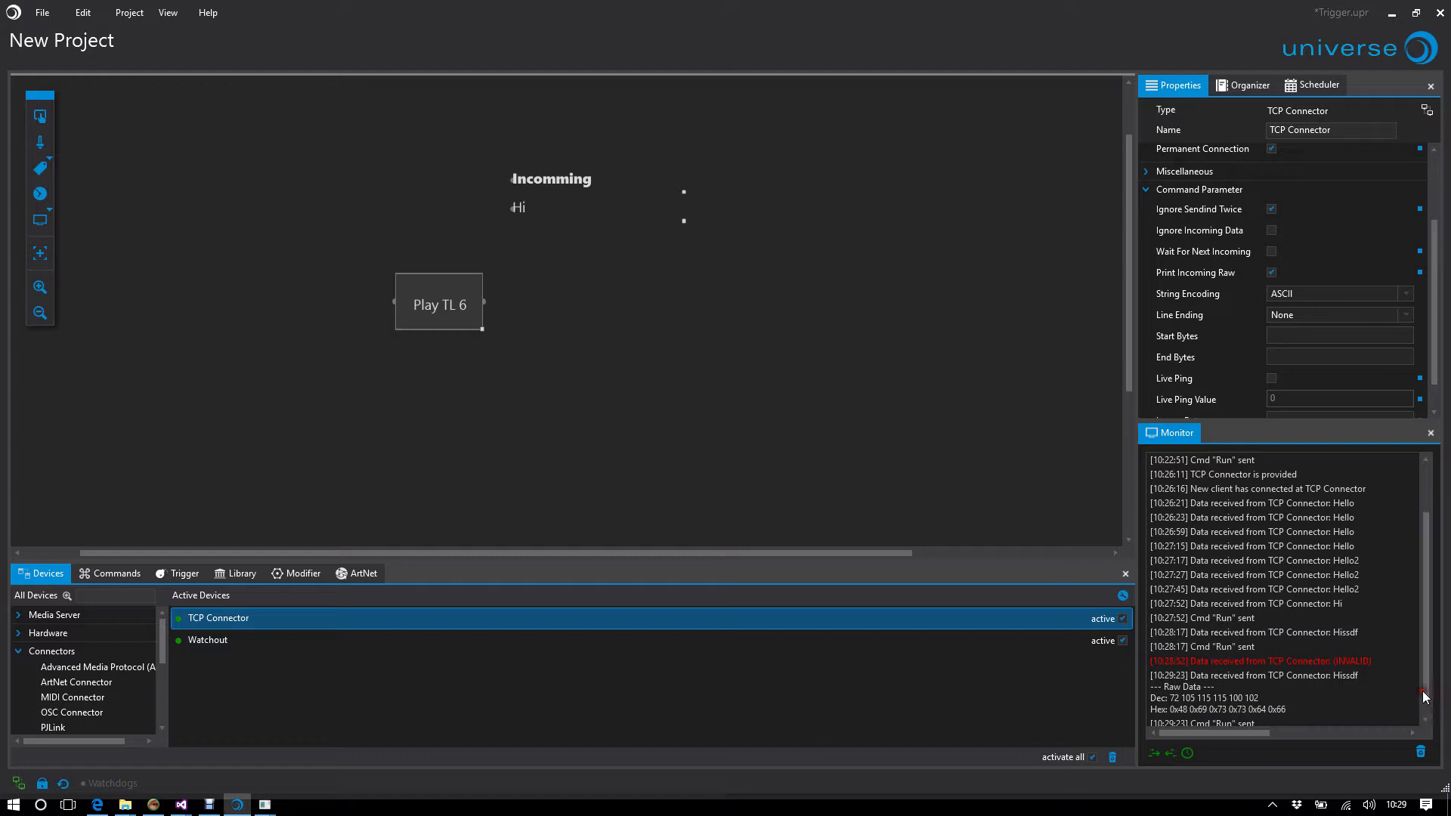
scroll(1281, 623, "down", 1)
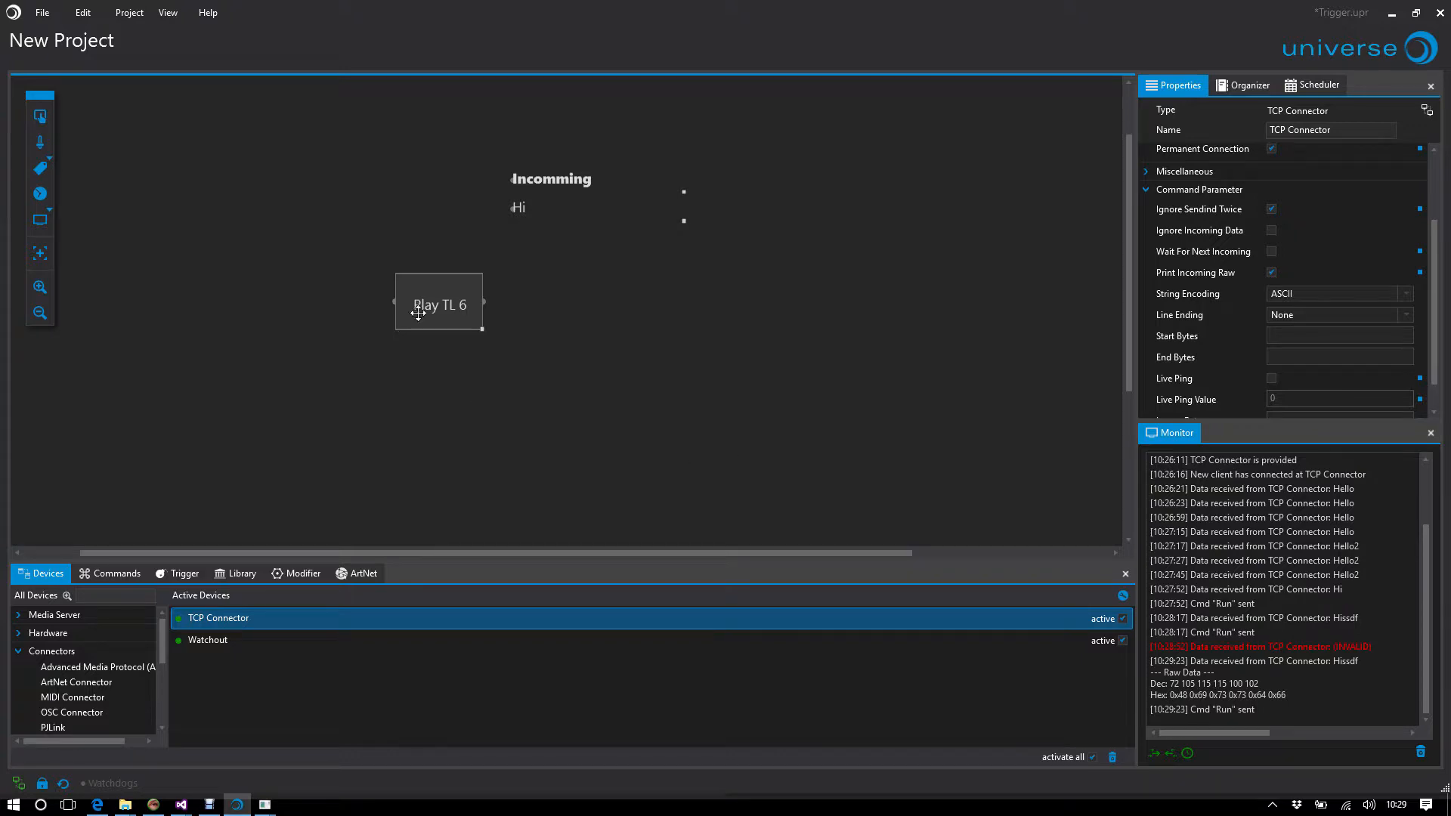
Step: Replace the label's Print Preset trigger with a Watchout trigger on Timeline 6
left_click(527, 207)
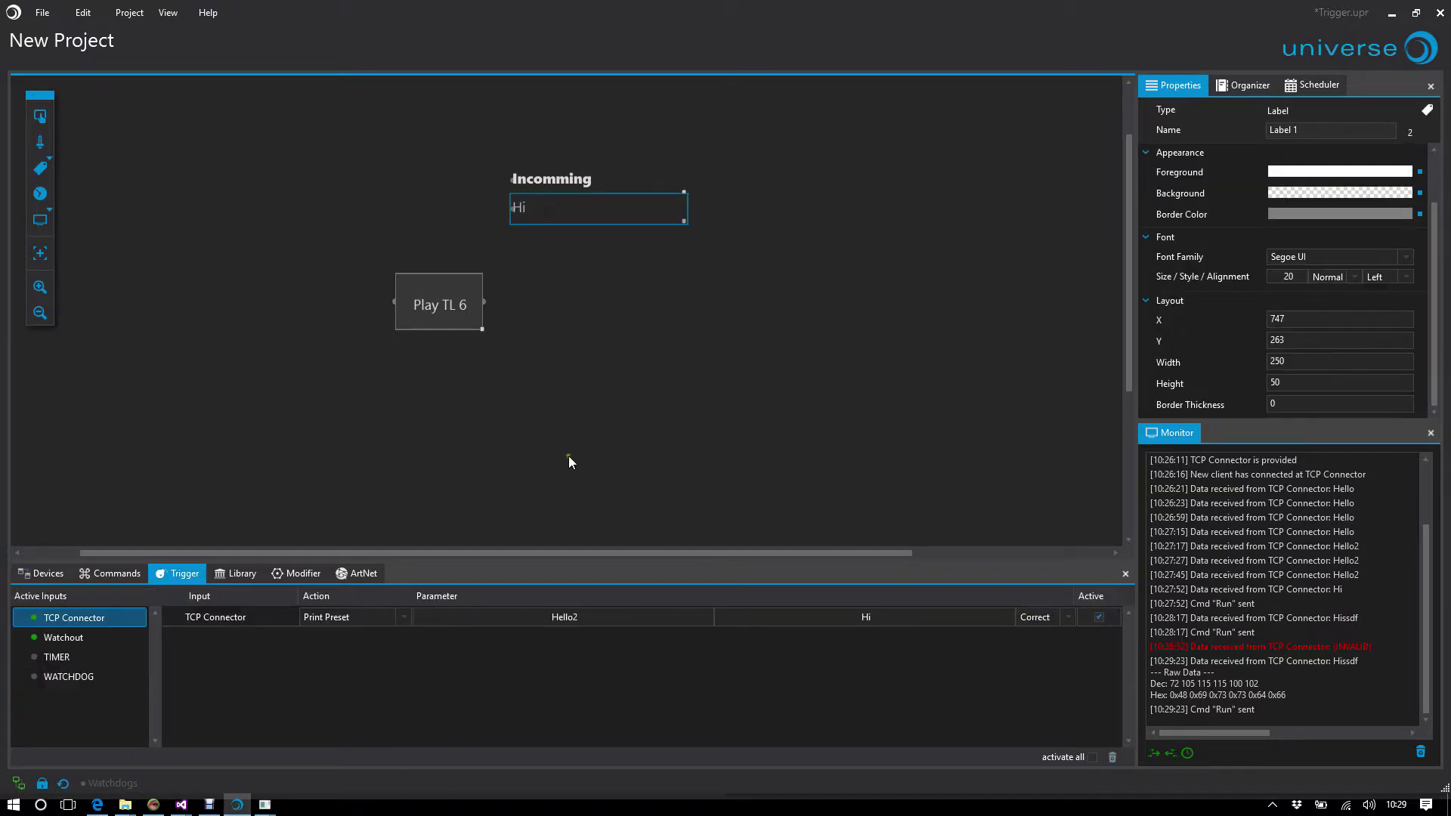
left_click(267, 614)
left_click(1110, 756)
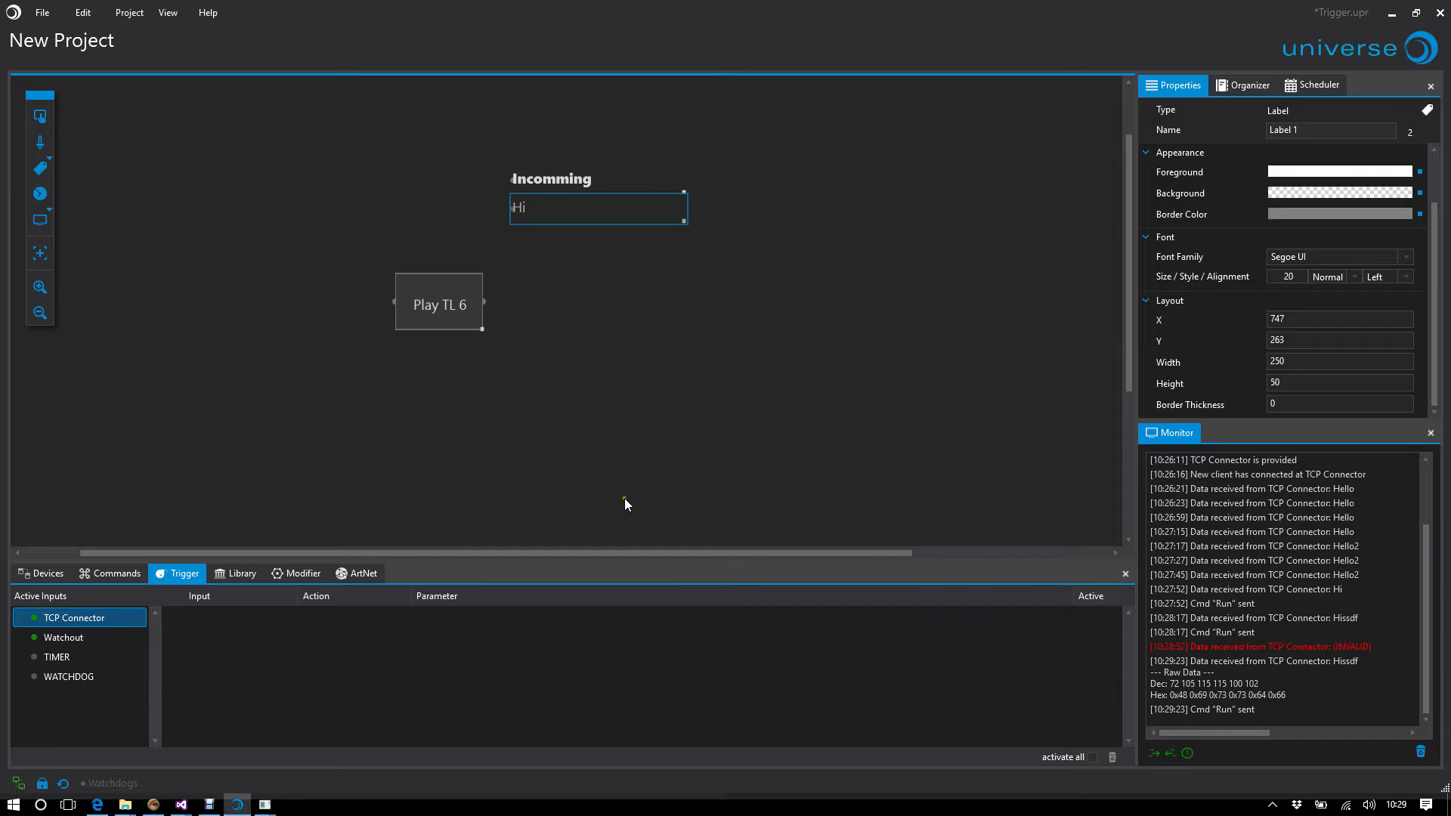
left_click_drag(63, 638, 266, 635)
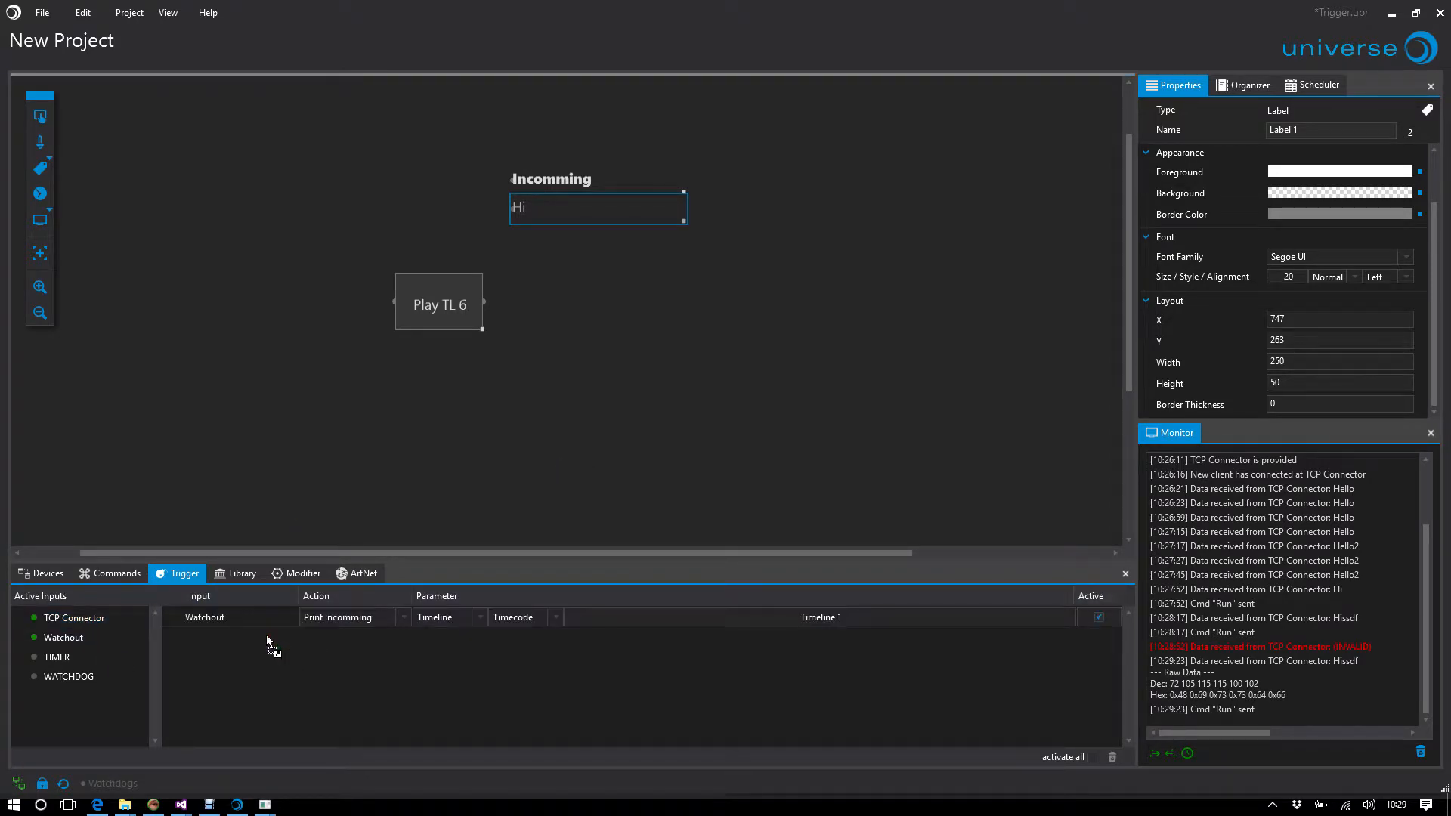
double_click(820, 617)
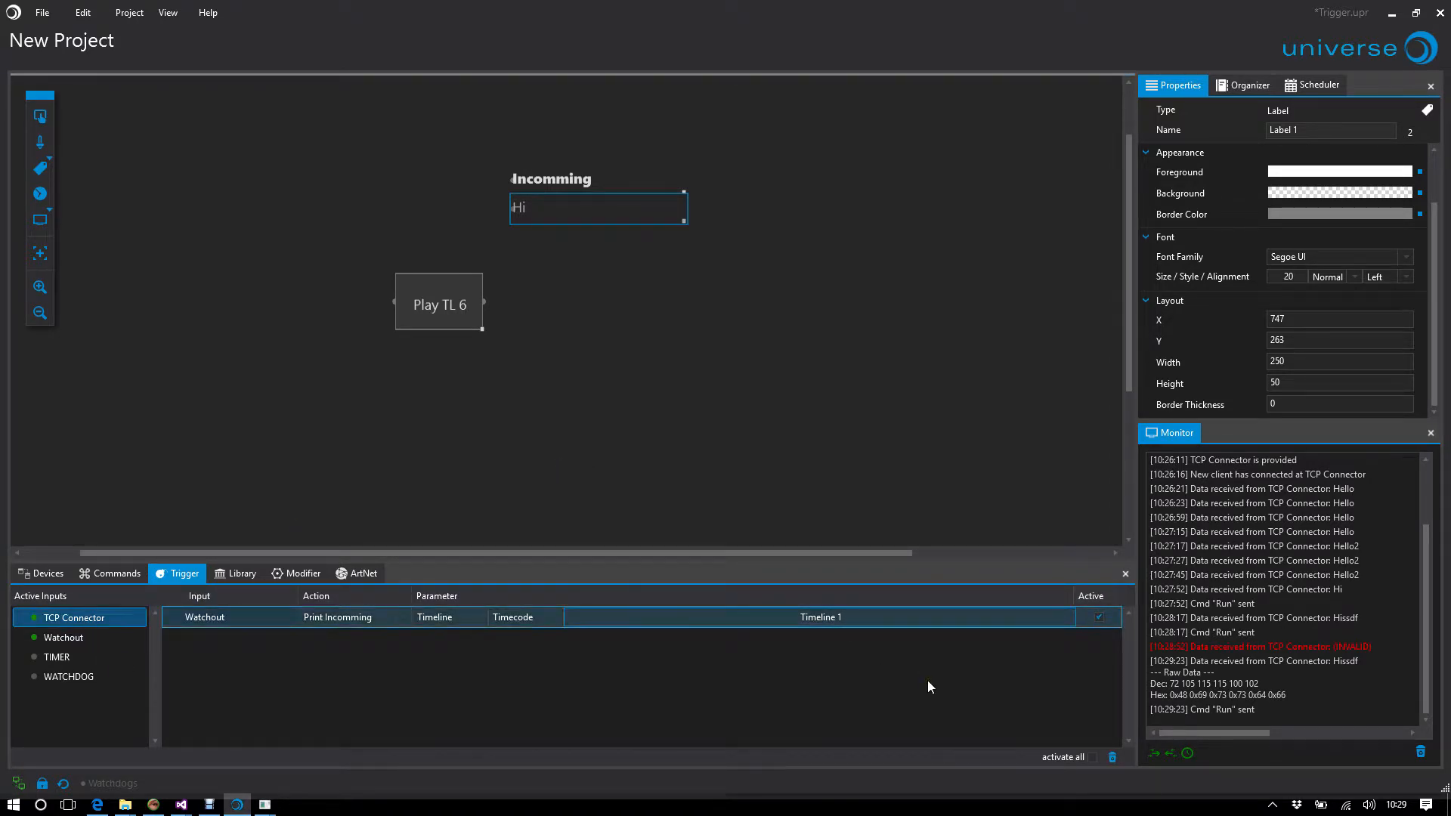
key("BackSpace")
key("BackSpace")
type("6")
key("Return")
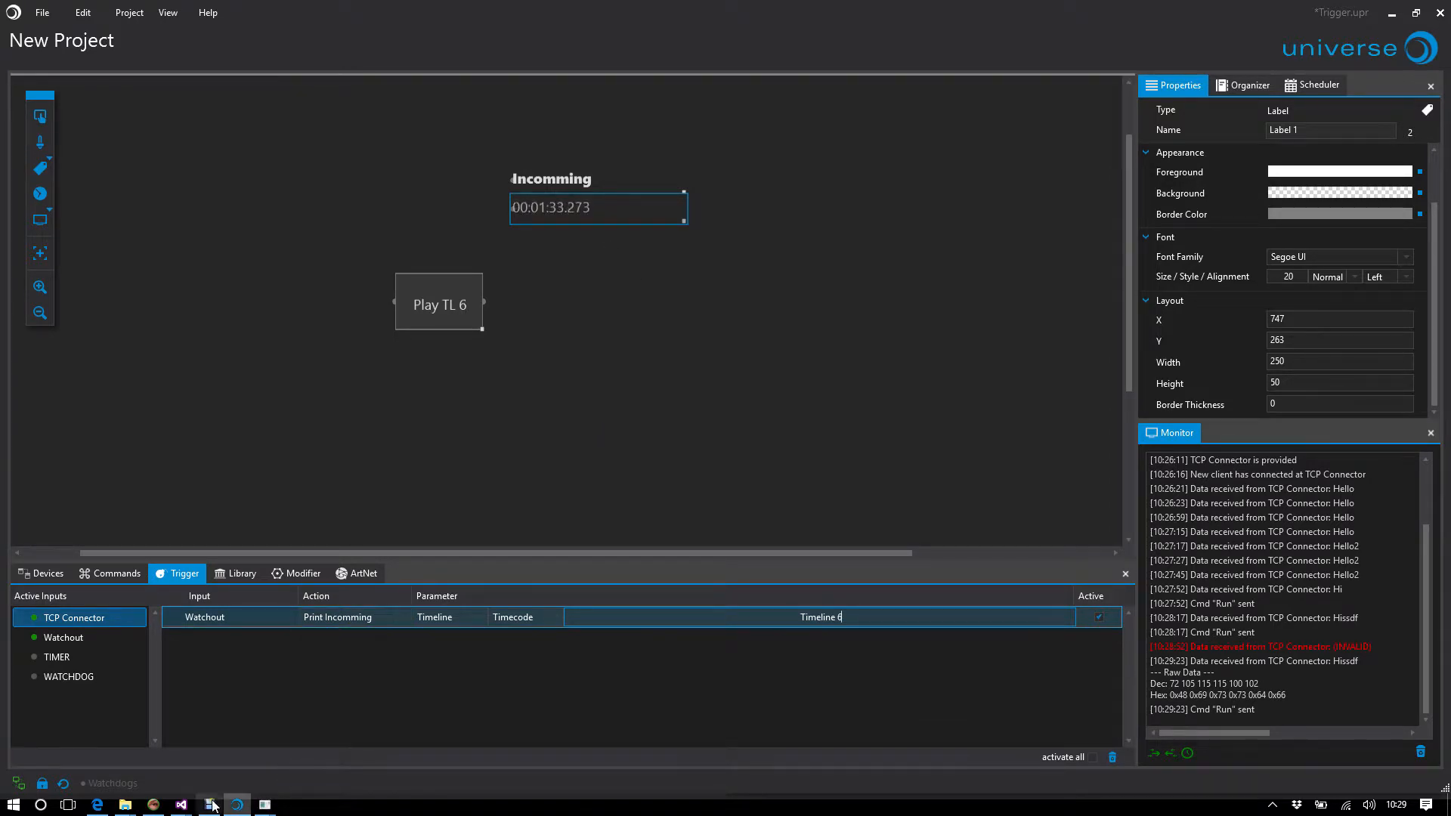
left_click(180, 806)
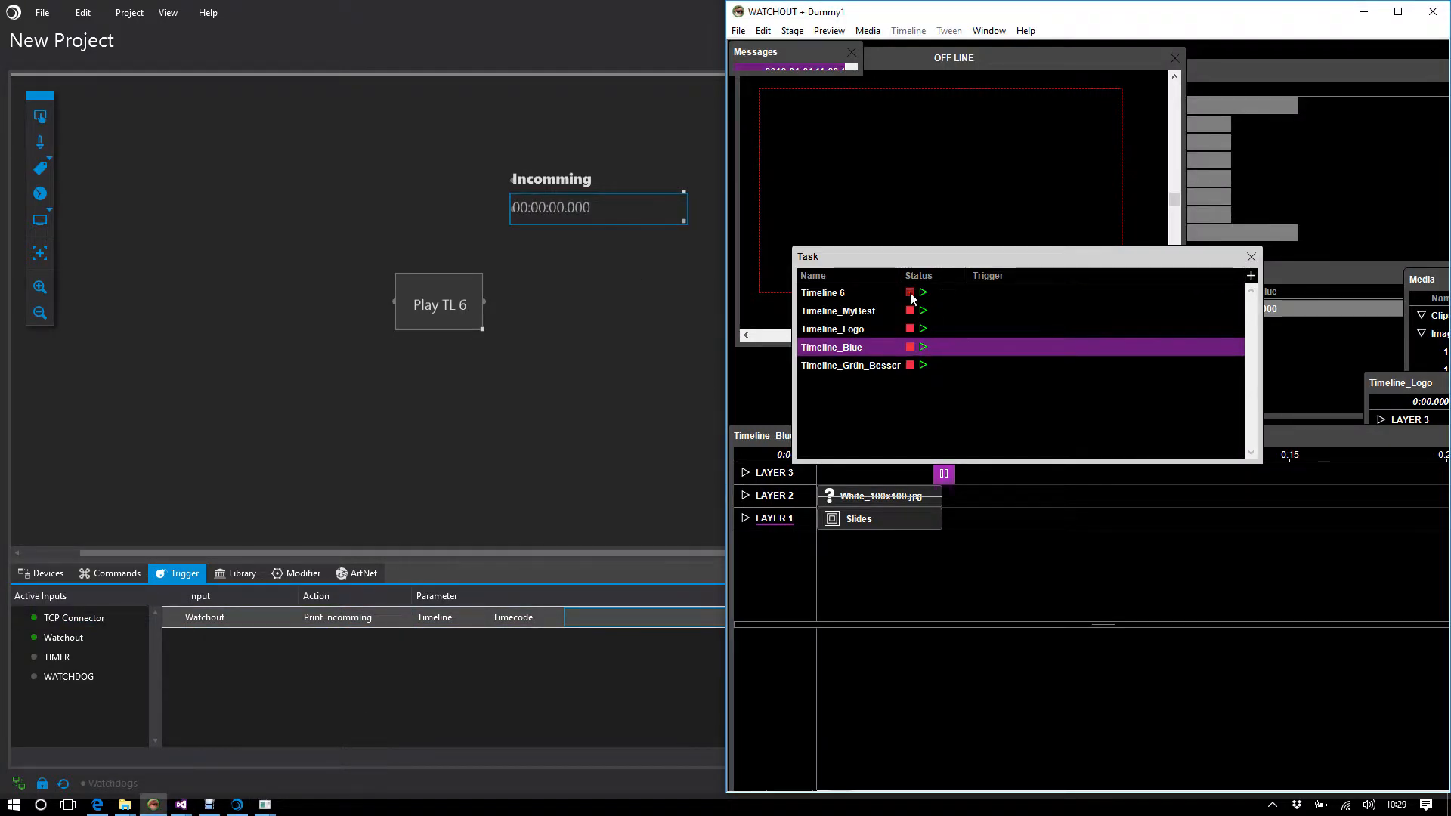
left_click(603, 367)
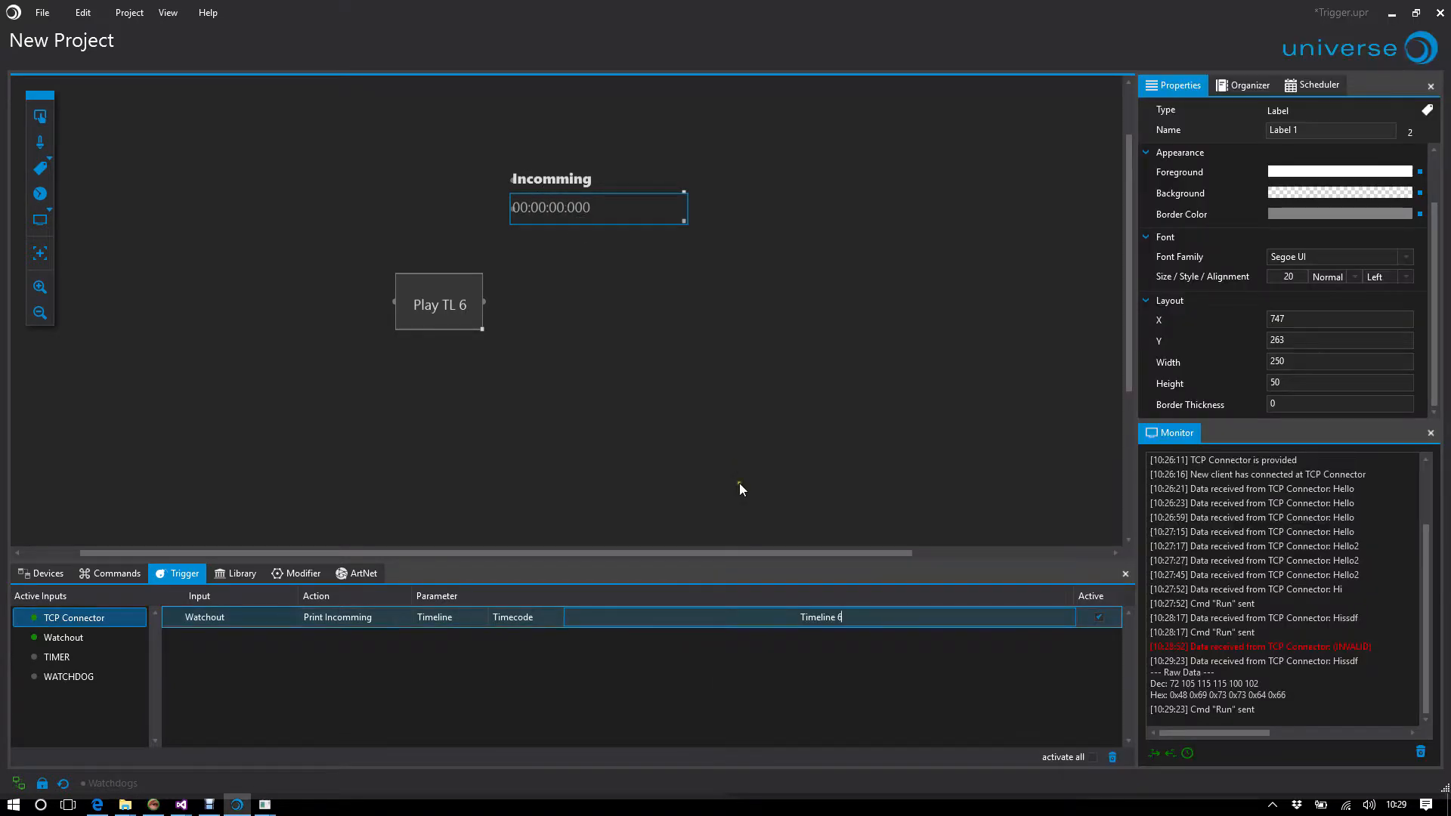
Step: Switch the trigger to Timecode Calculation and test by playing Timeline 6 in Watchout
left_click(528, 620)
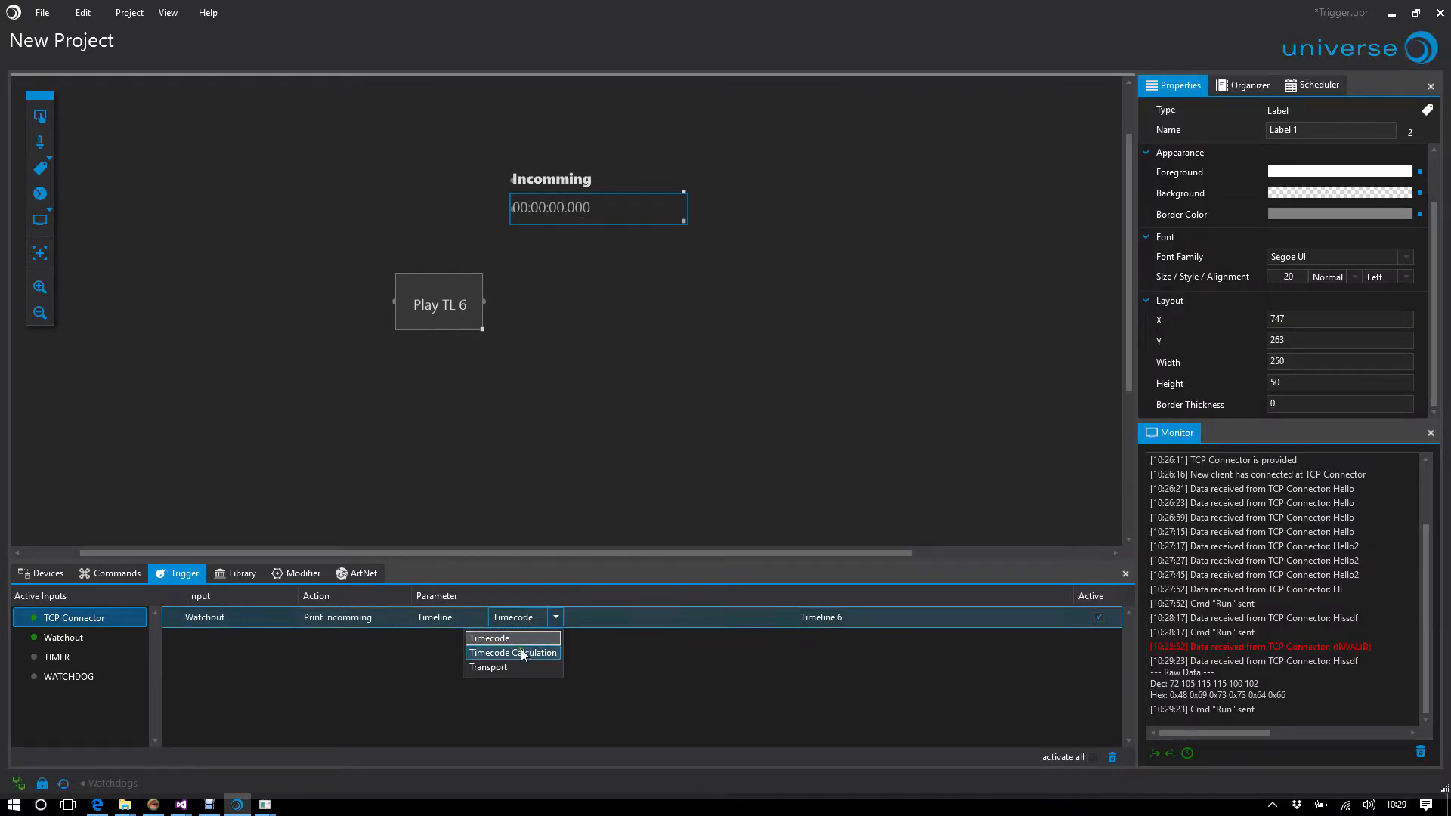
left_click(499, 635)
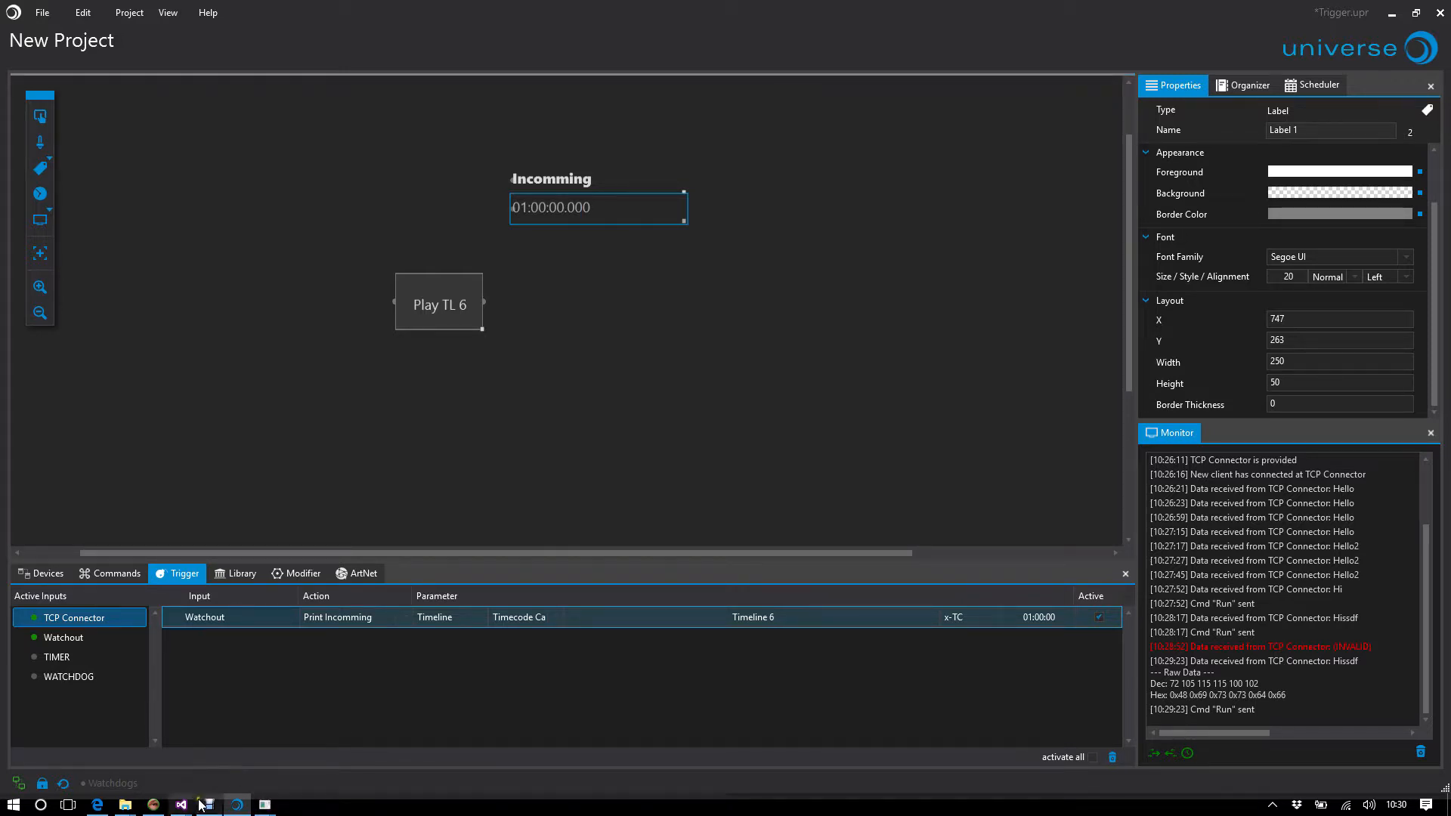
left_click(265, 807)
left_click(924, 292)
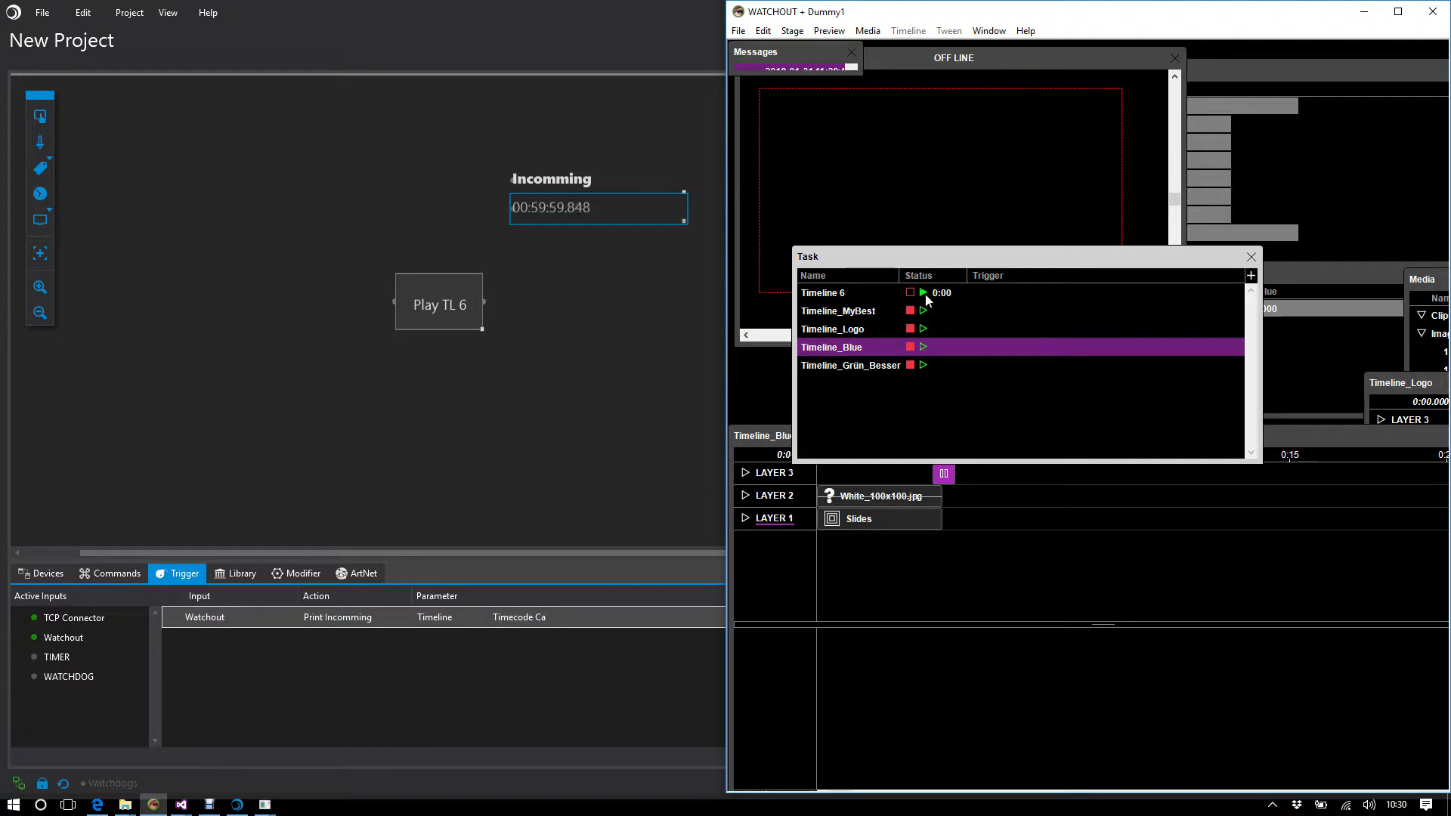
left_click(913, 294)
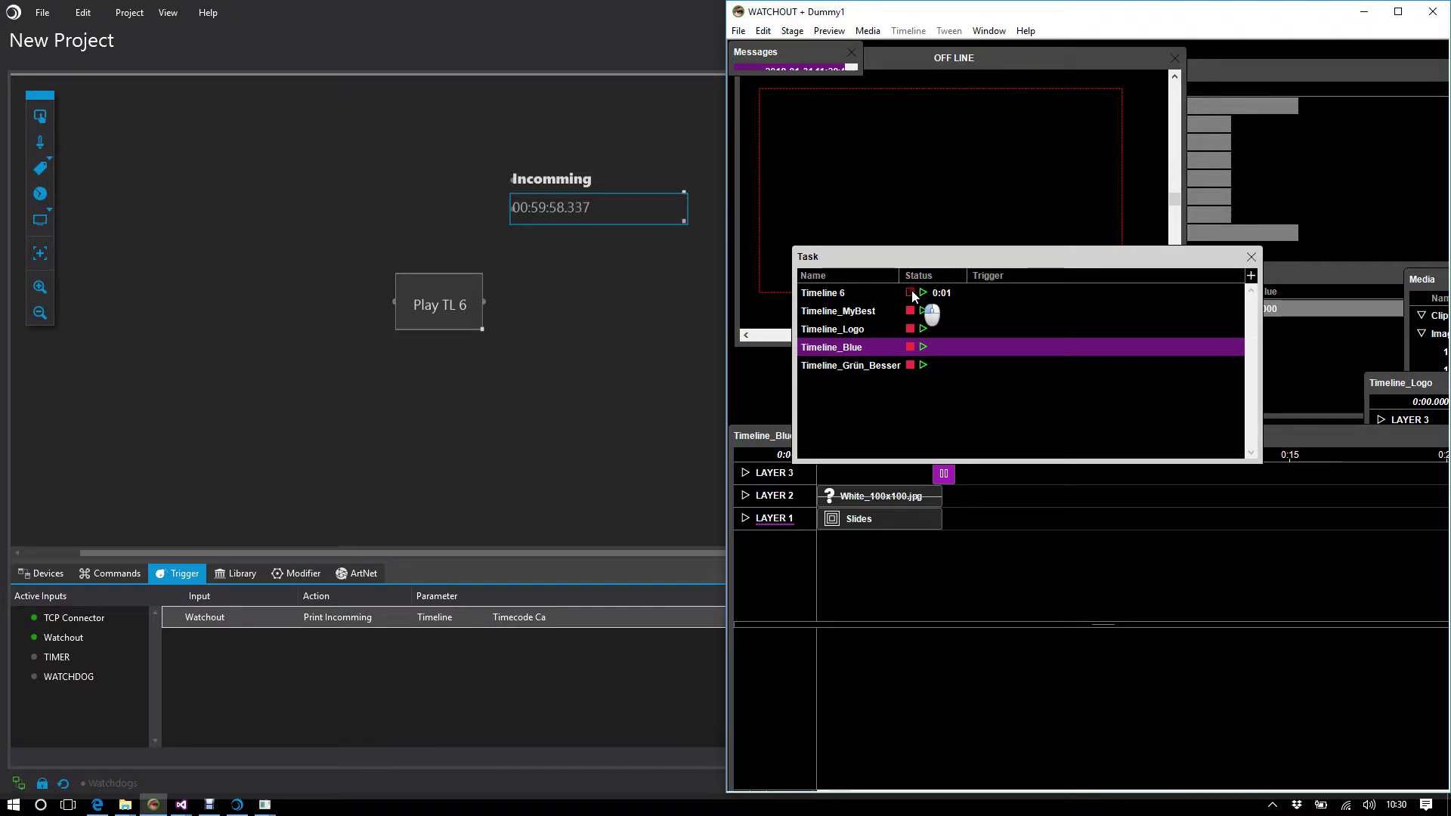
left_click(438, 298)
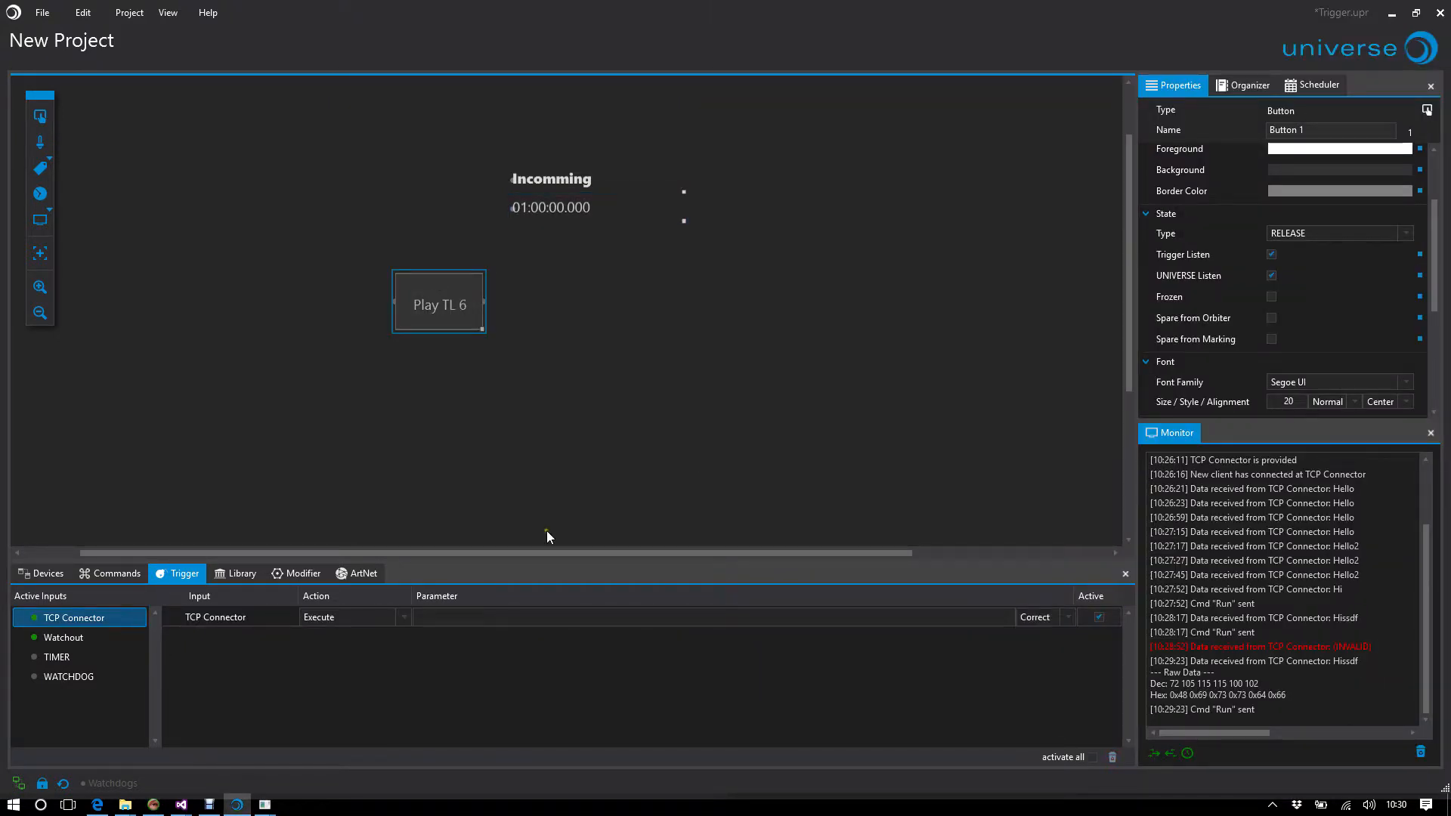
Step: Replace the button's TCP trigger with a Watchout Timeline 6 trigger firing when timecode is Less, and test it
left_click_drag(215, 616, 1112, 758)
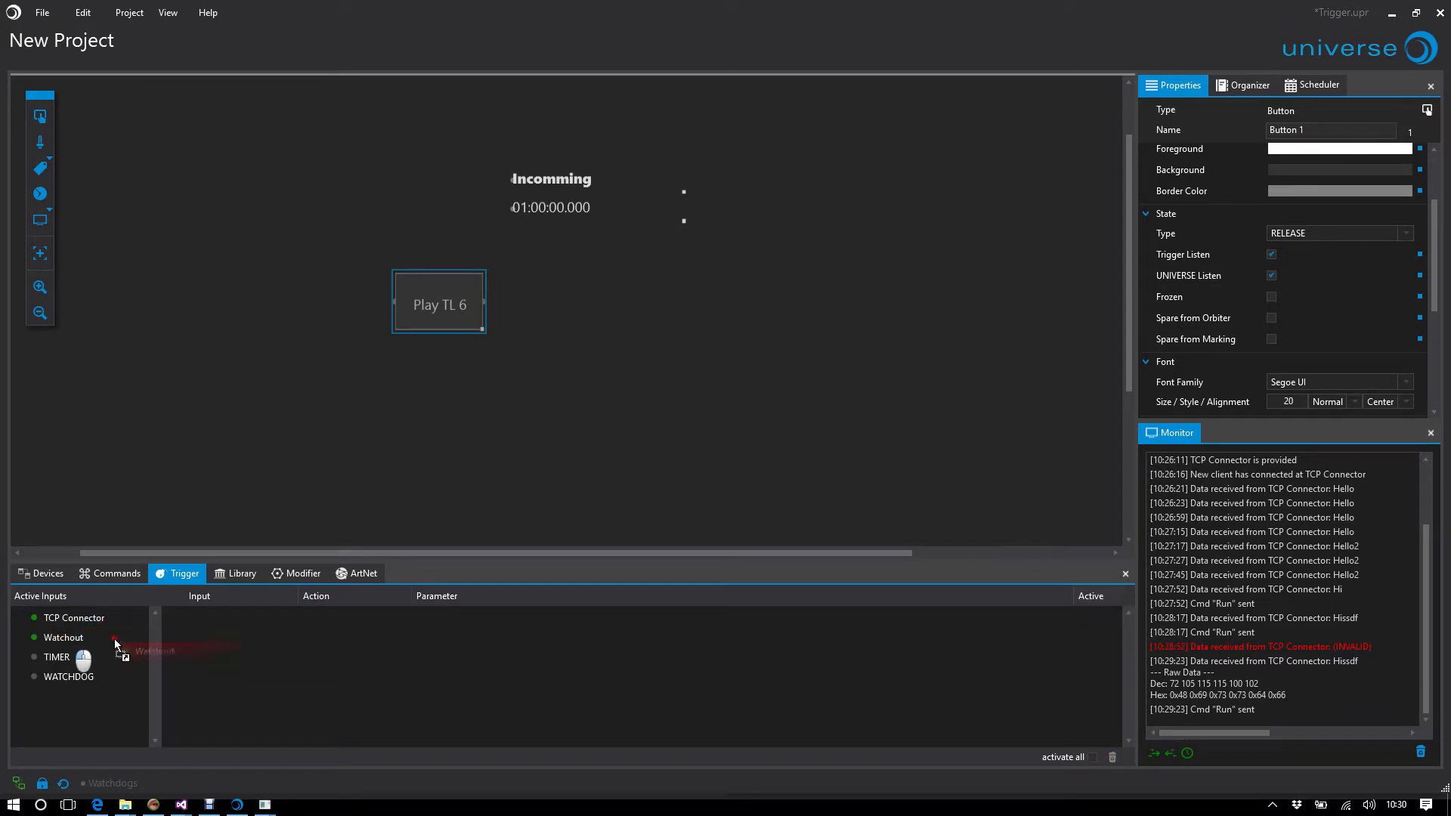
left_click_drag(72, 640, 341, 635)
key("BackSpace")
type("6")
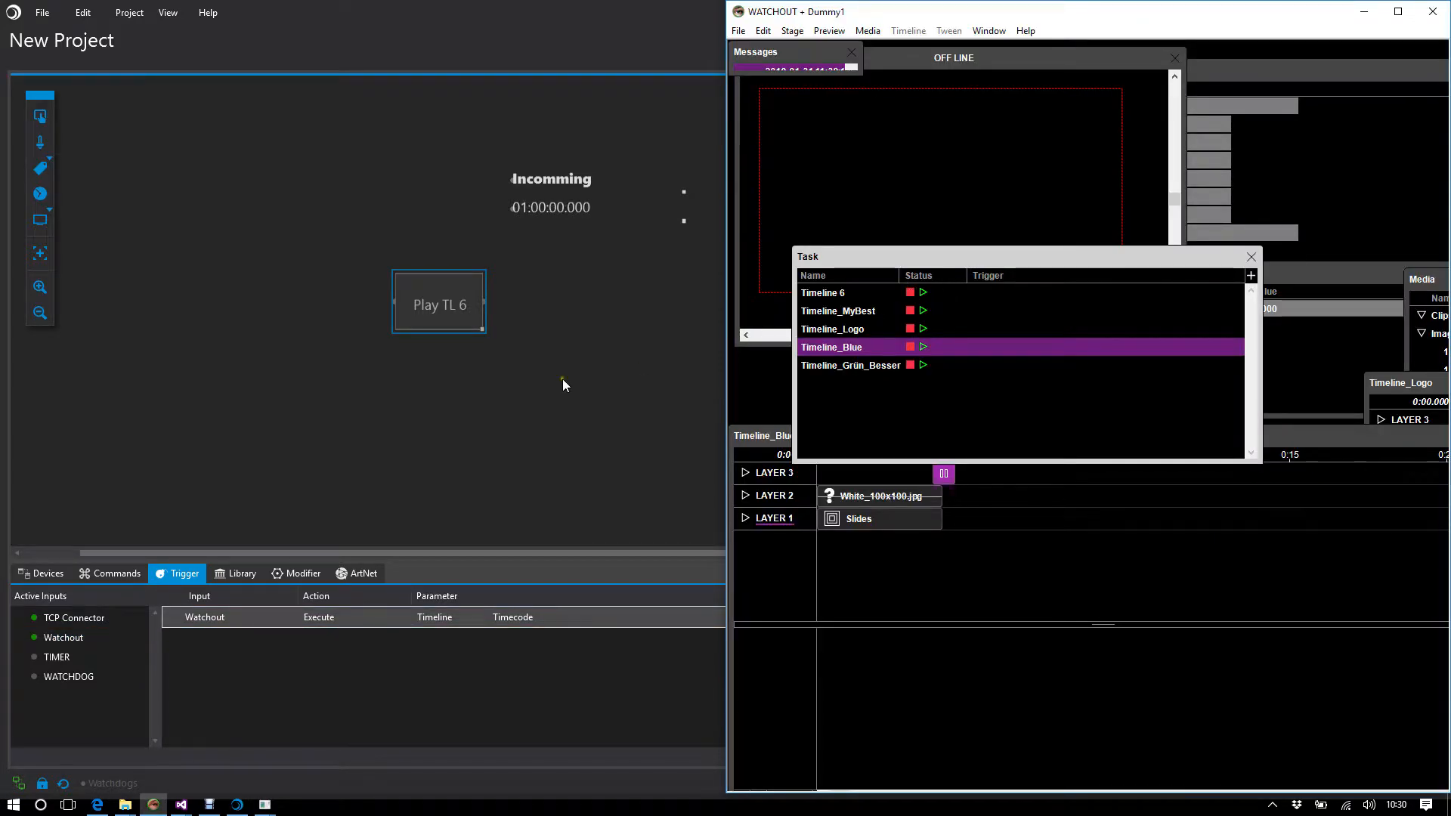
mouse_move(966, 617)
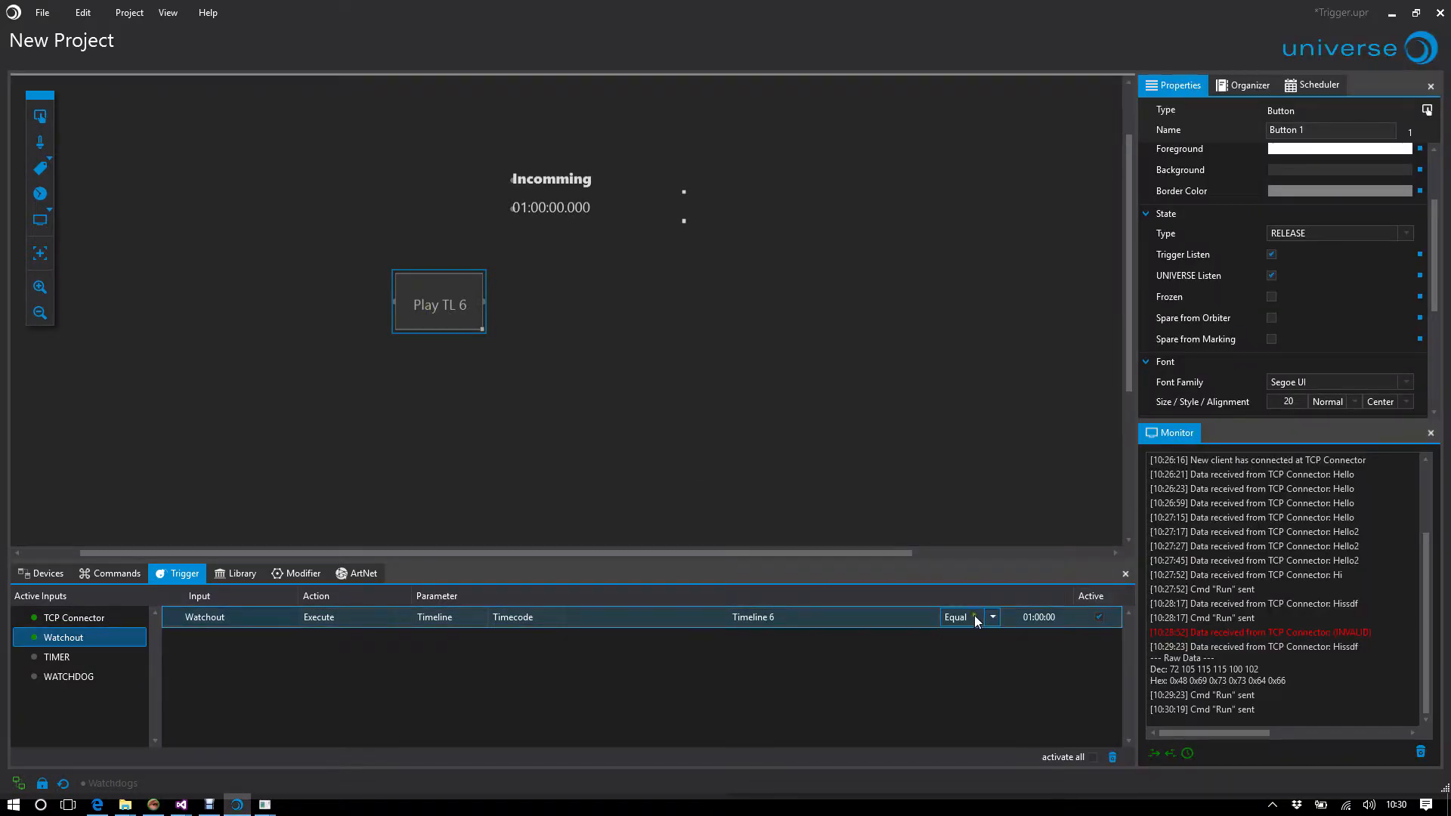
left_click(992, 618)
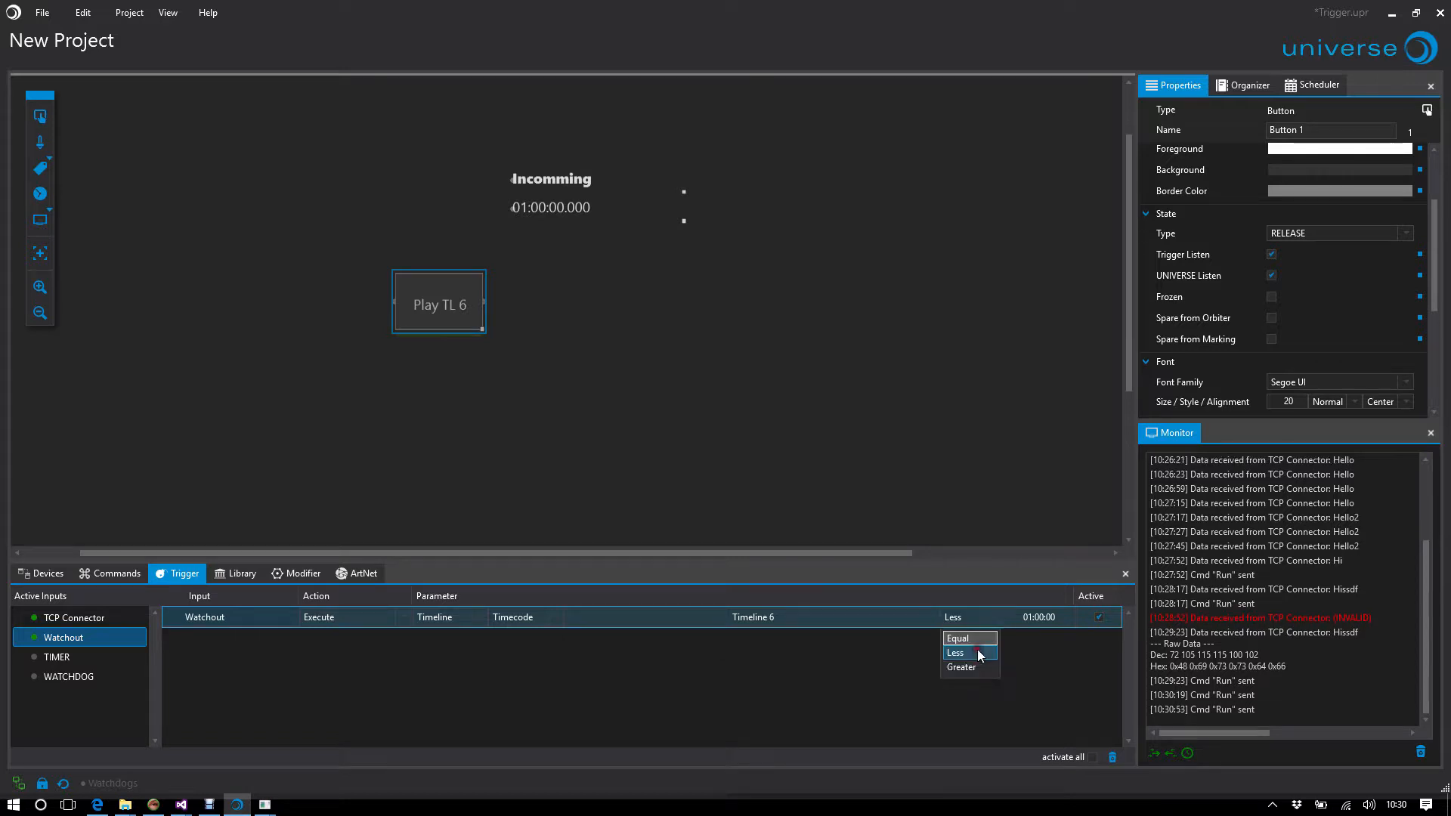
left_click(962, 669)
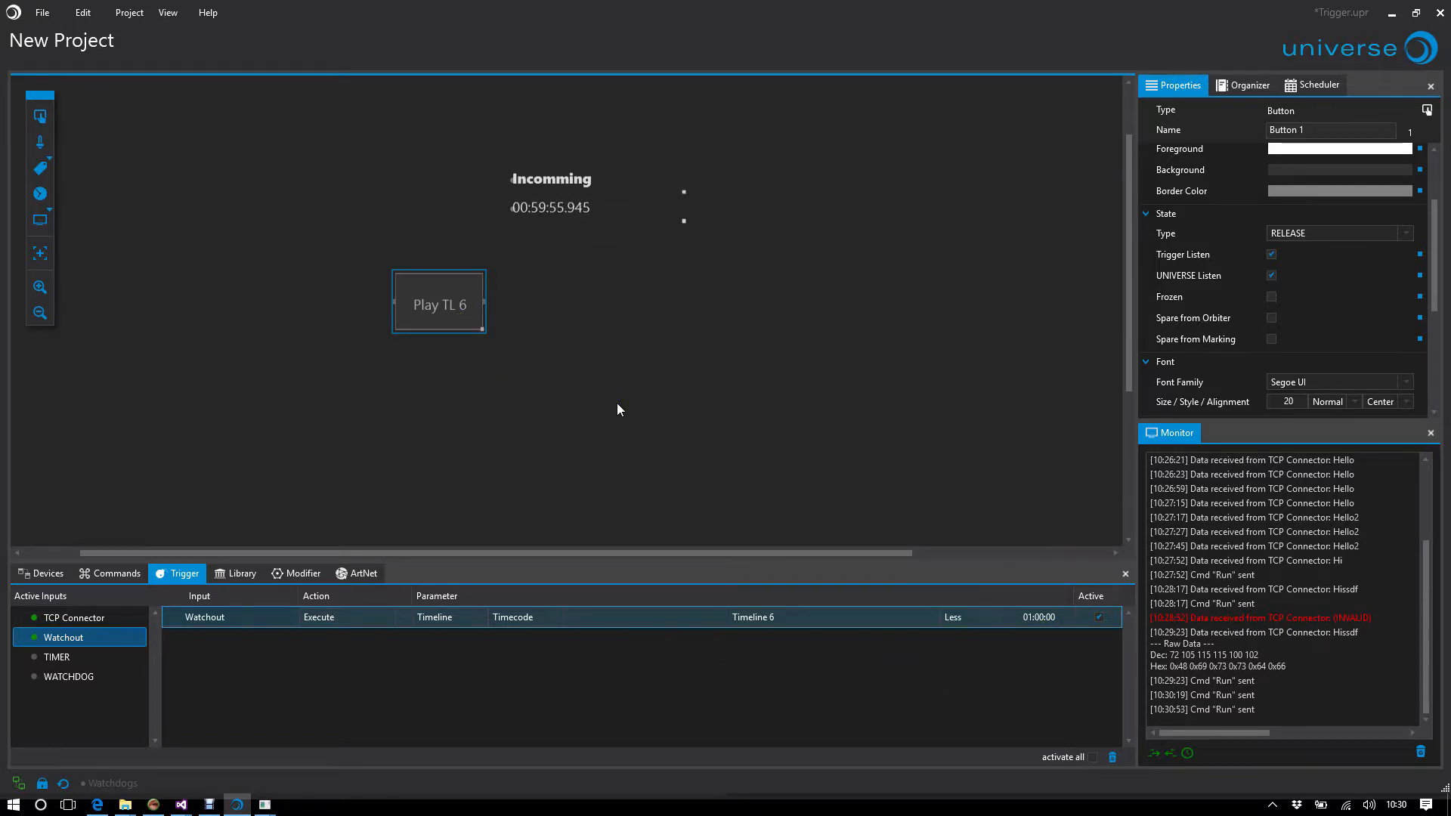
left_click(153, 806)
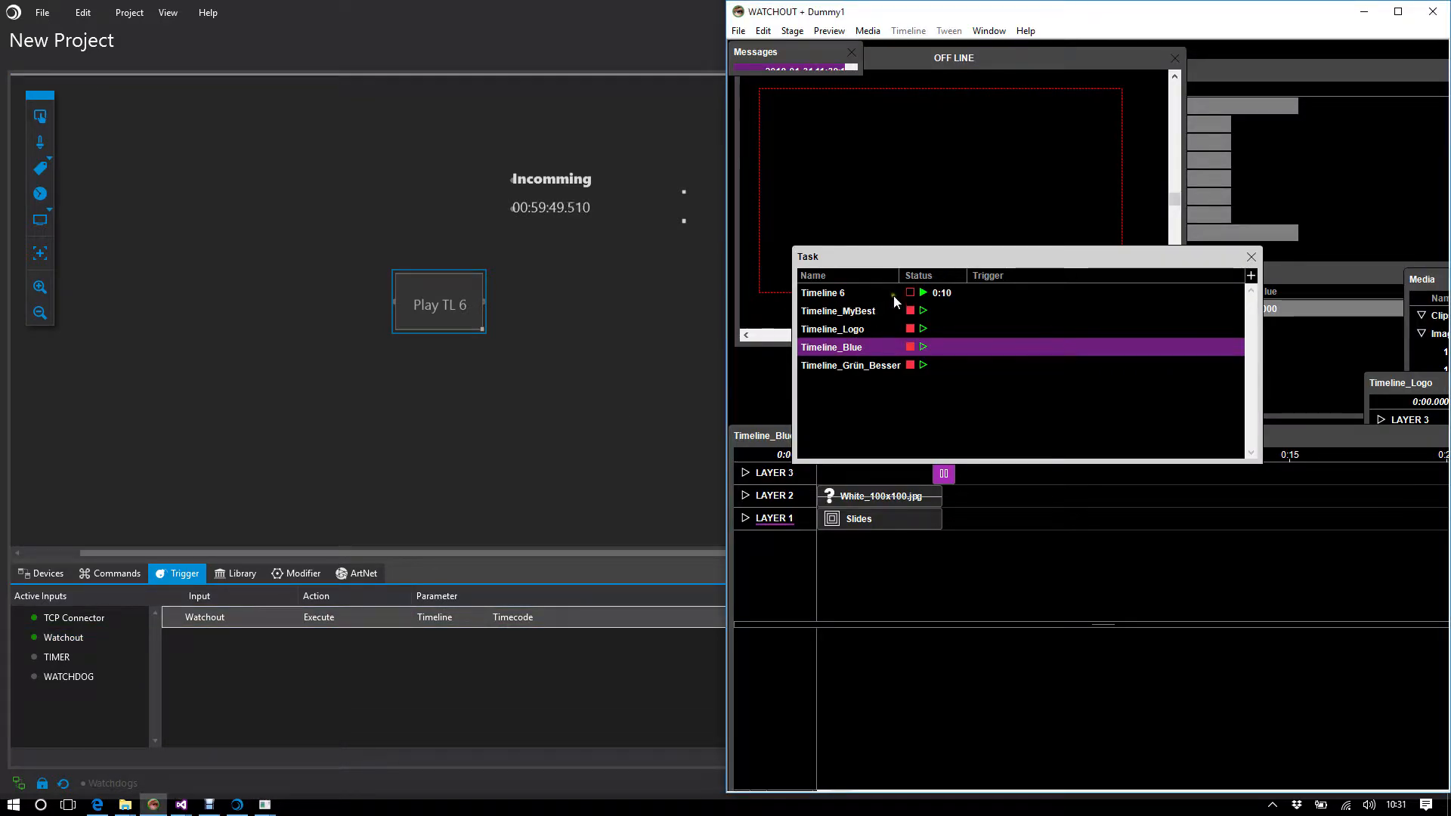
left_click(562, 407)
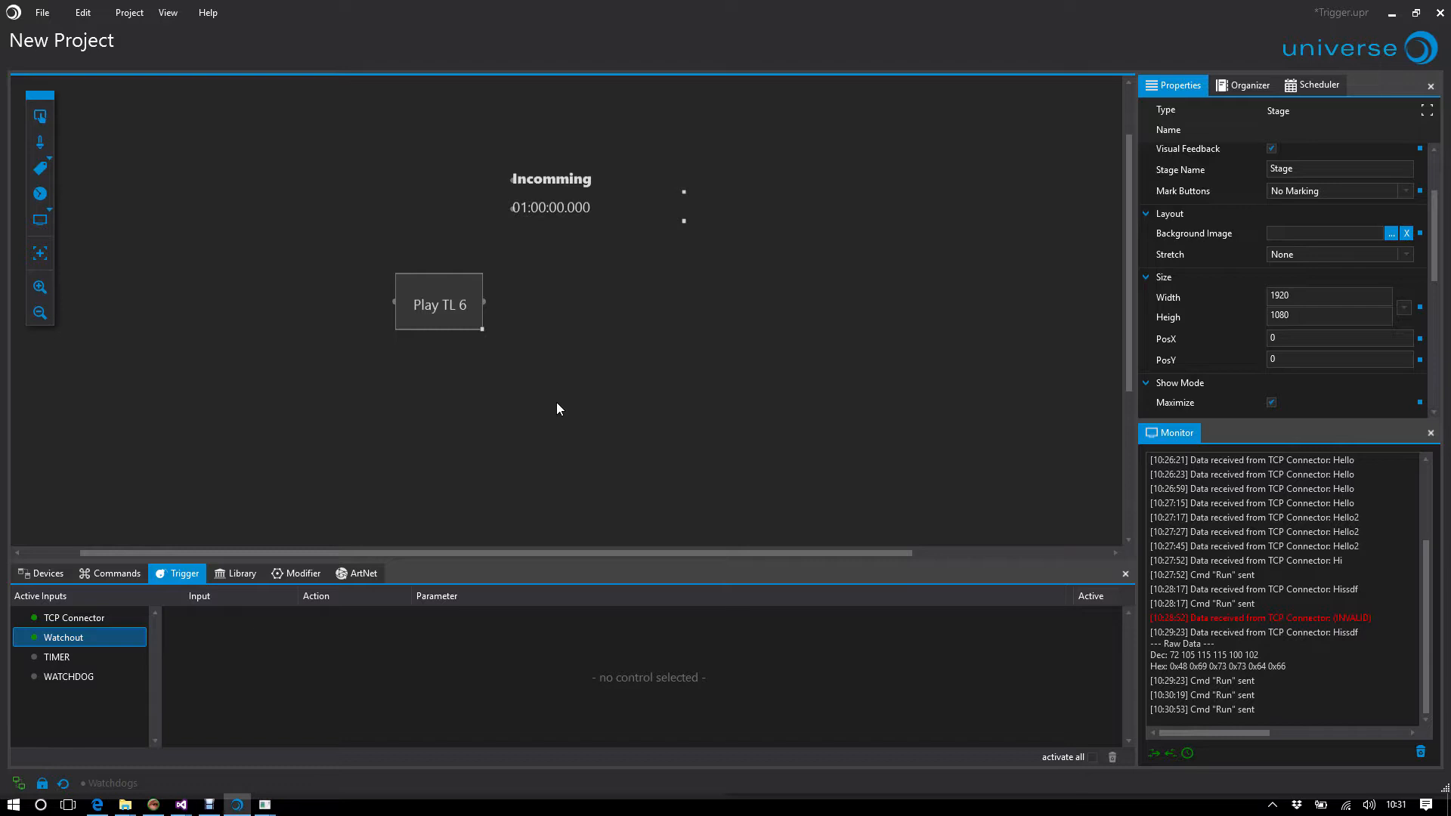
Step: Search the device list for 'midi', add a MIDI Connector to Active Devices and select it
left_click(48, 573)
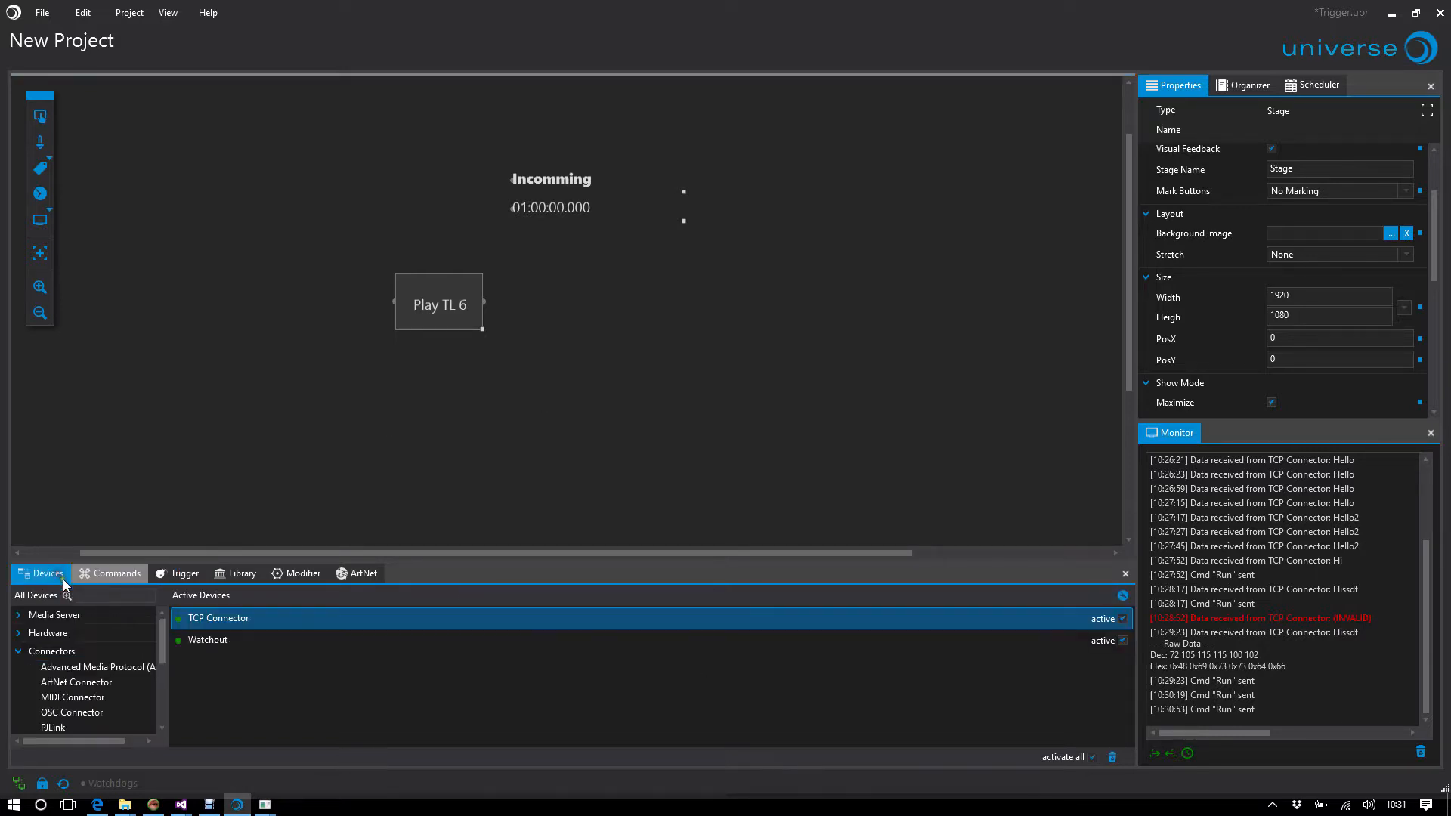
left_click(119, 595)
type("mici")
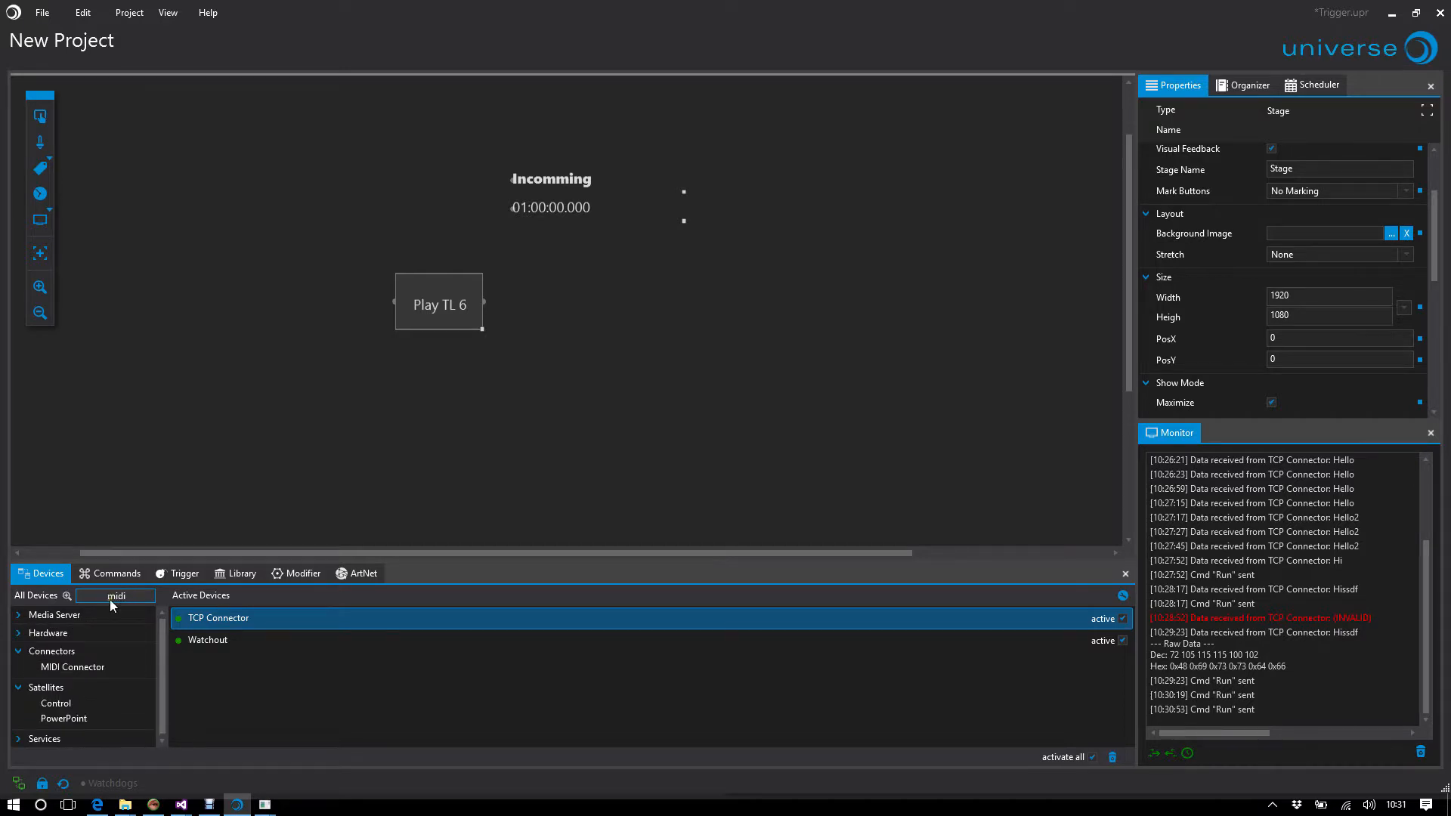
left_click_drag(83, 667, 227, 698)
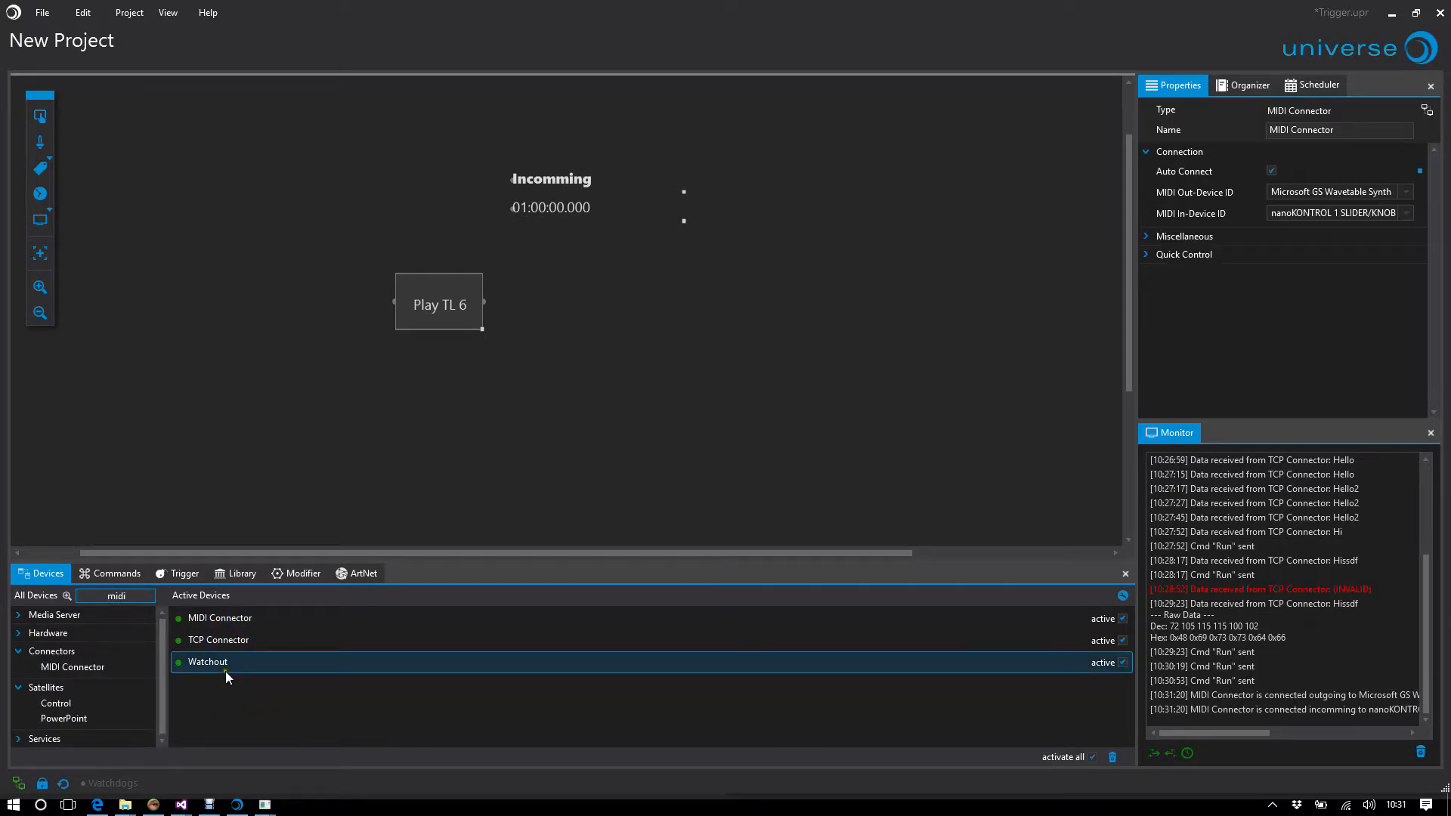
left_click(242, 619)
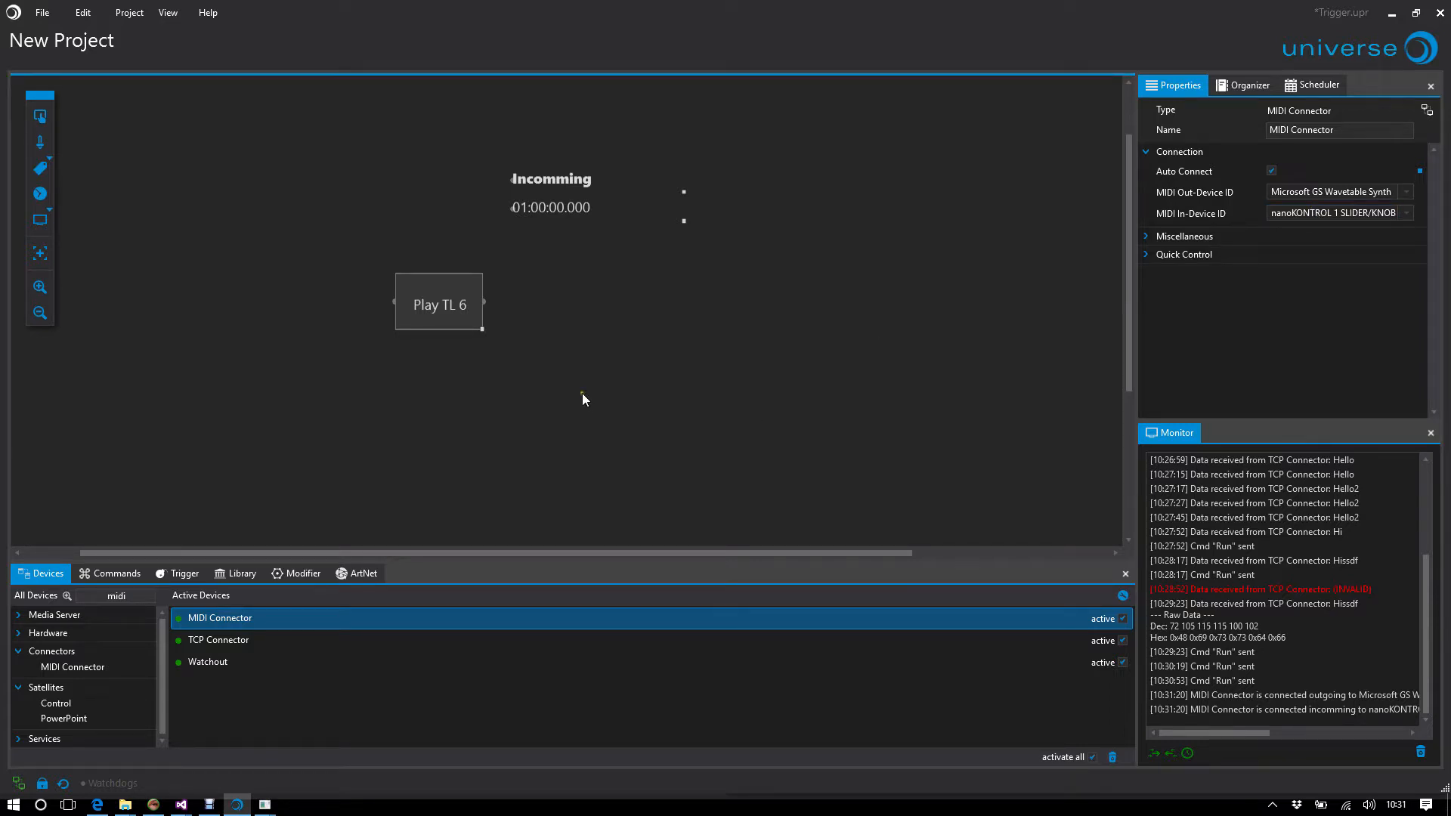
left_click_drag(42, 143, 270, 238)
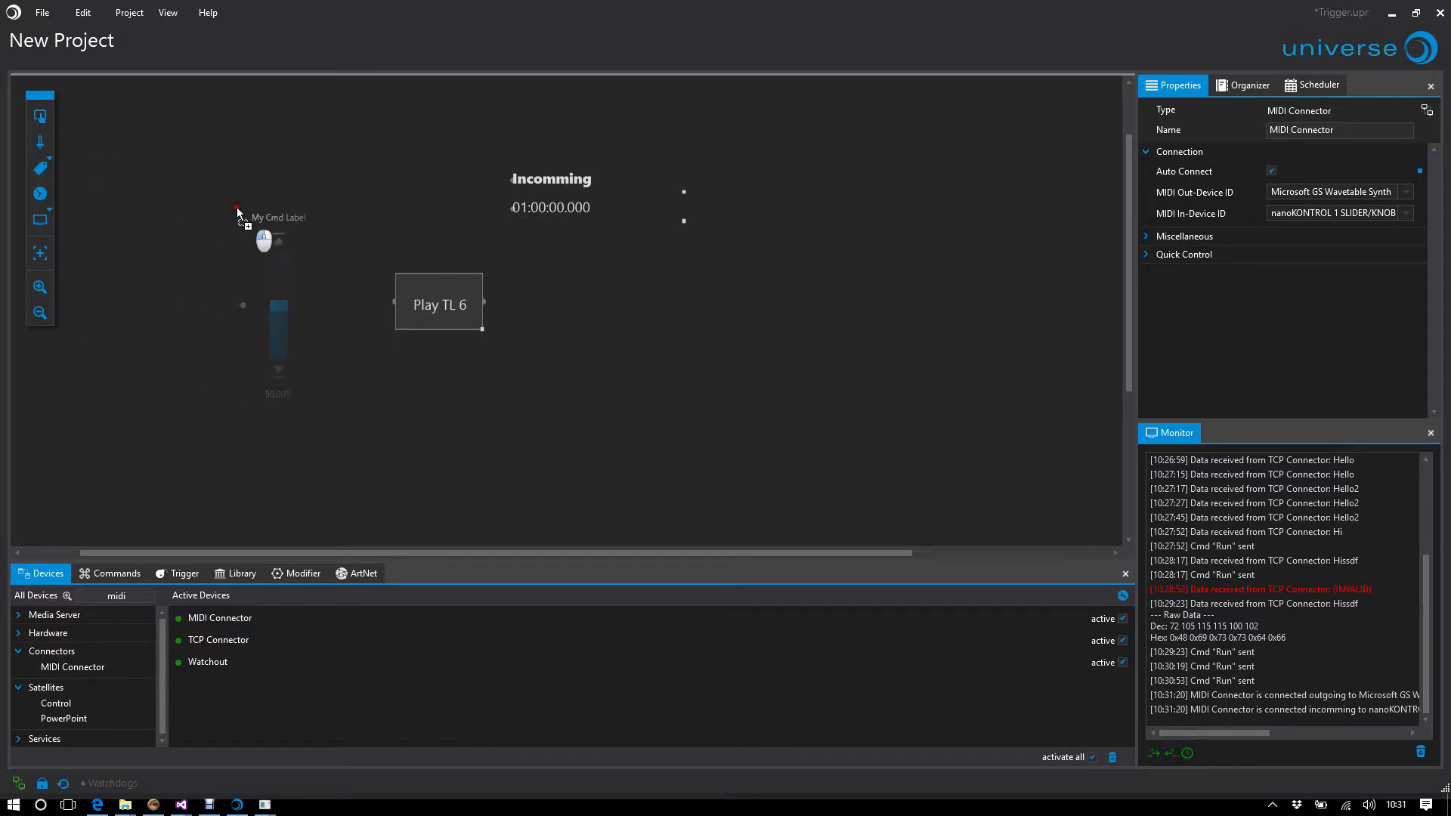
left_click(276, 281)
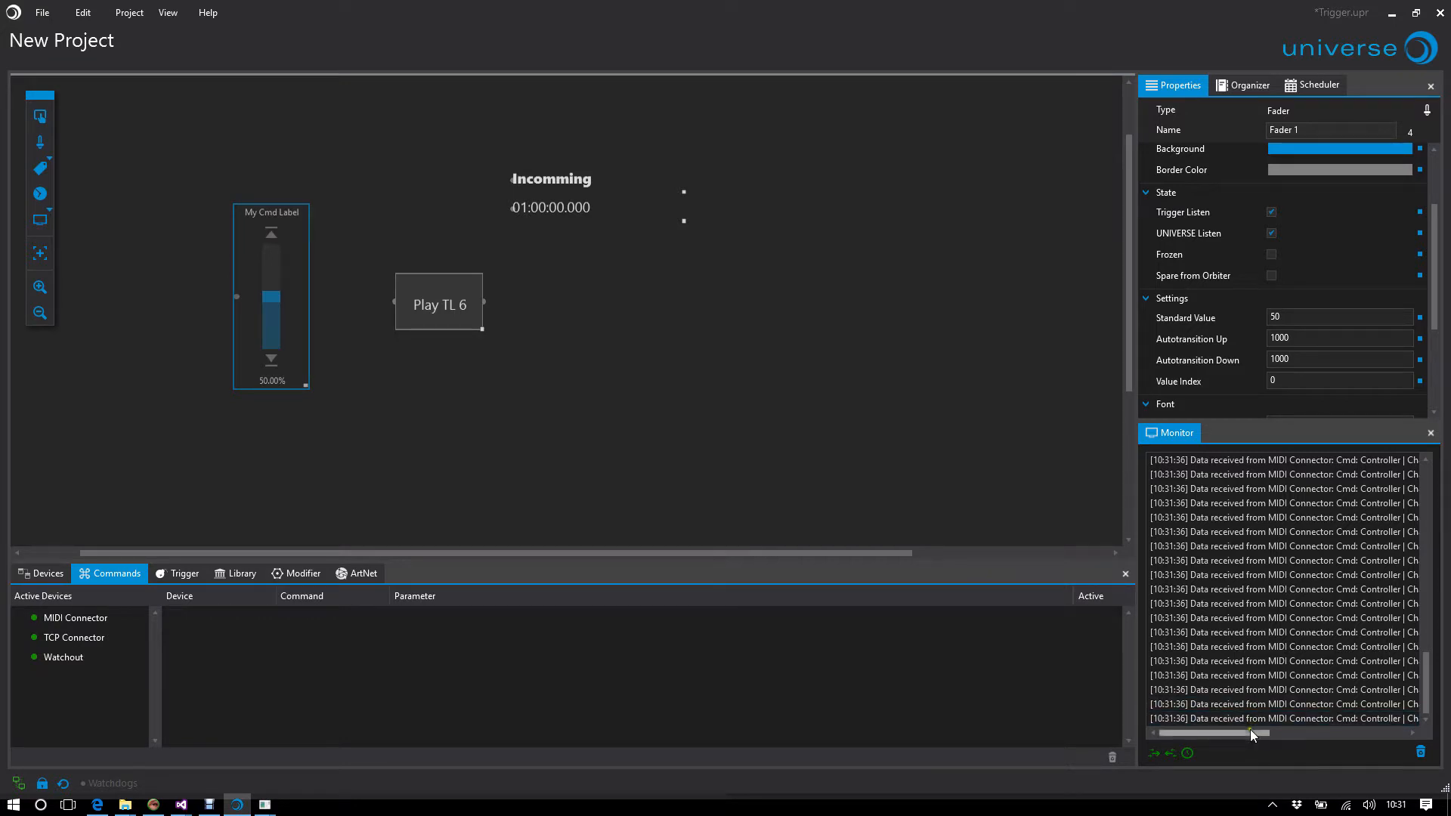
left_click_drag(1250, 731, 1317, 735)
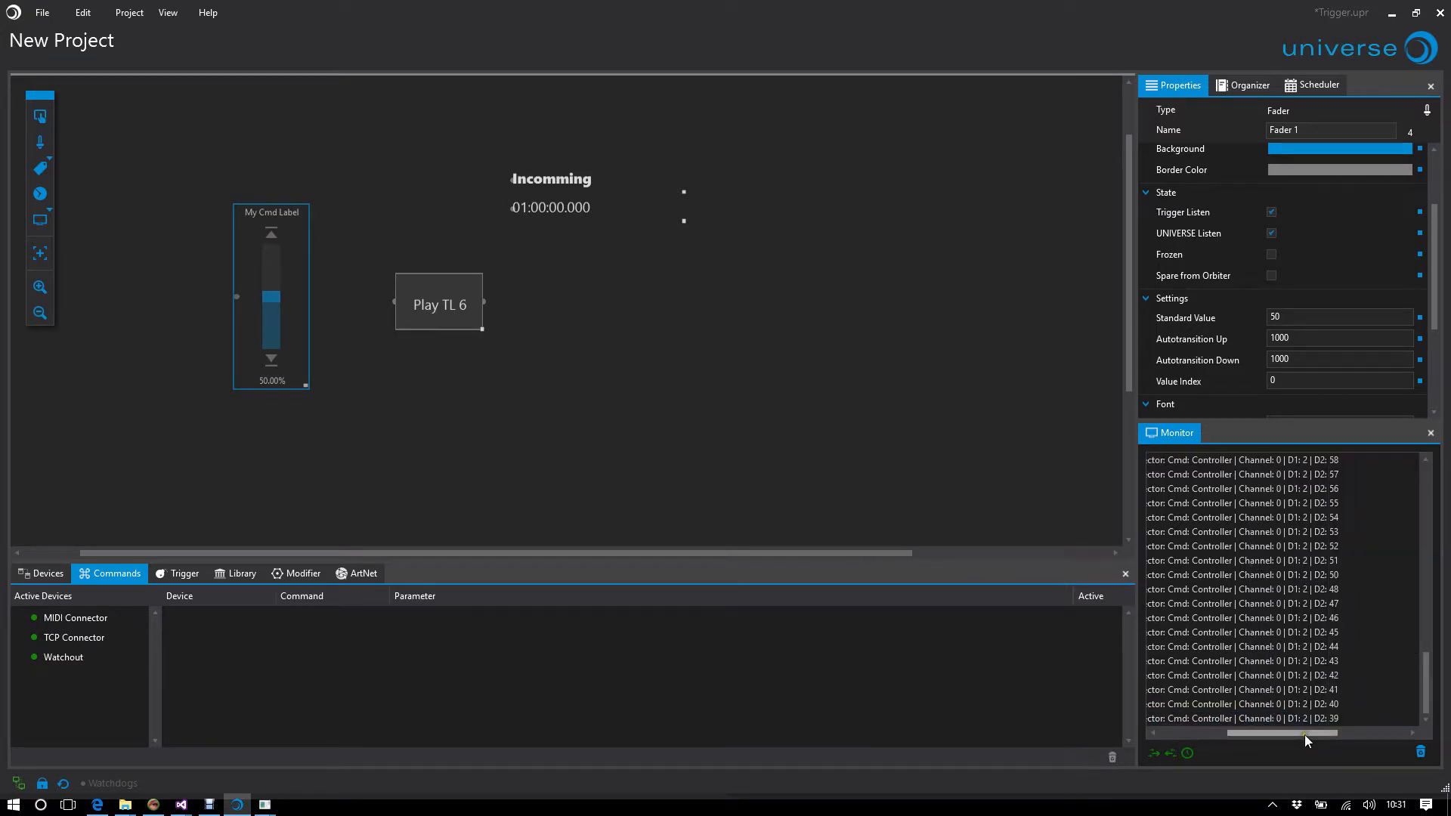
left_click(1274, 717)
left_click(1242, 695)
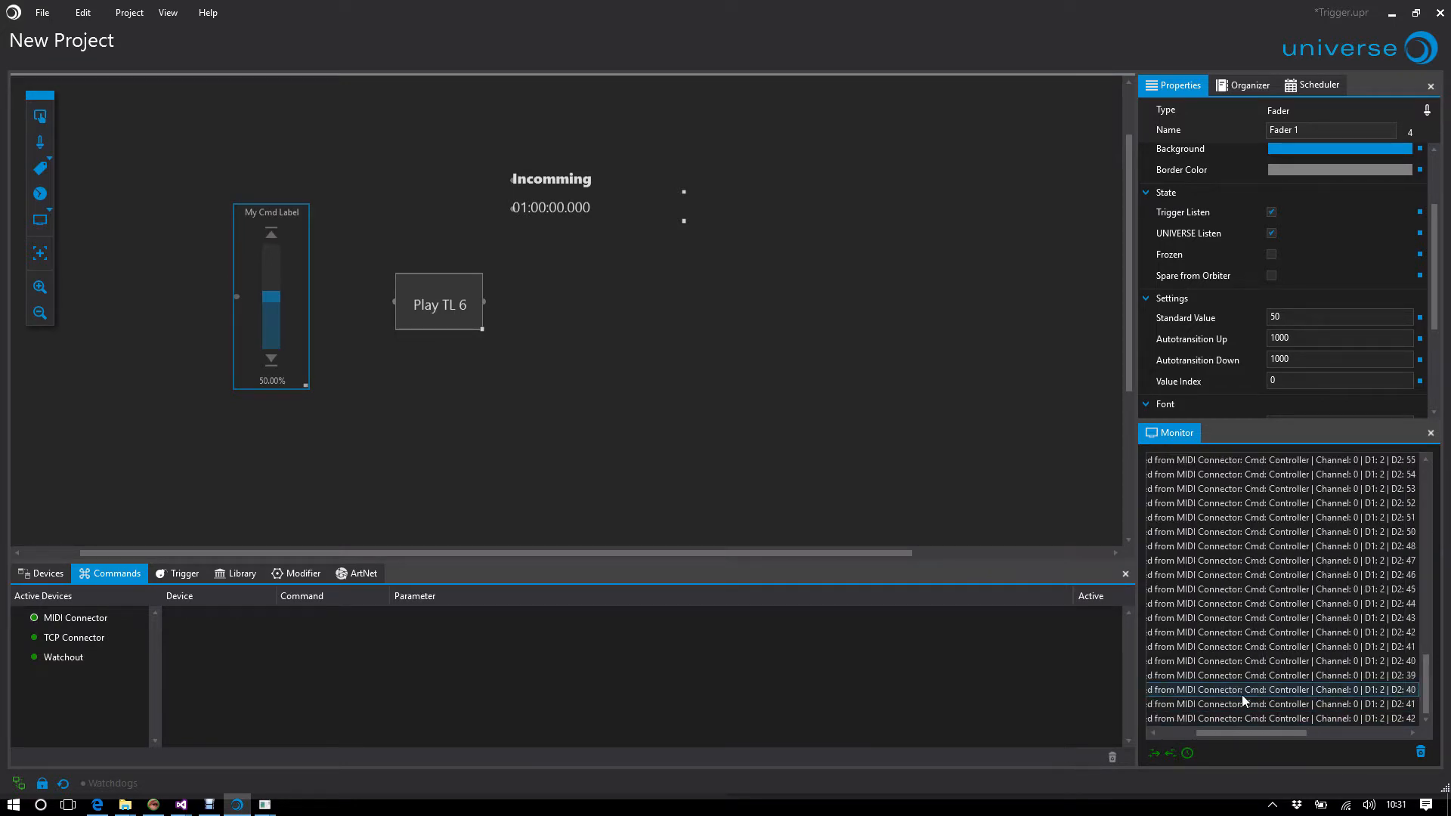
left_click_drag(1259, 733, 1278, 734)
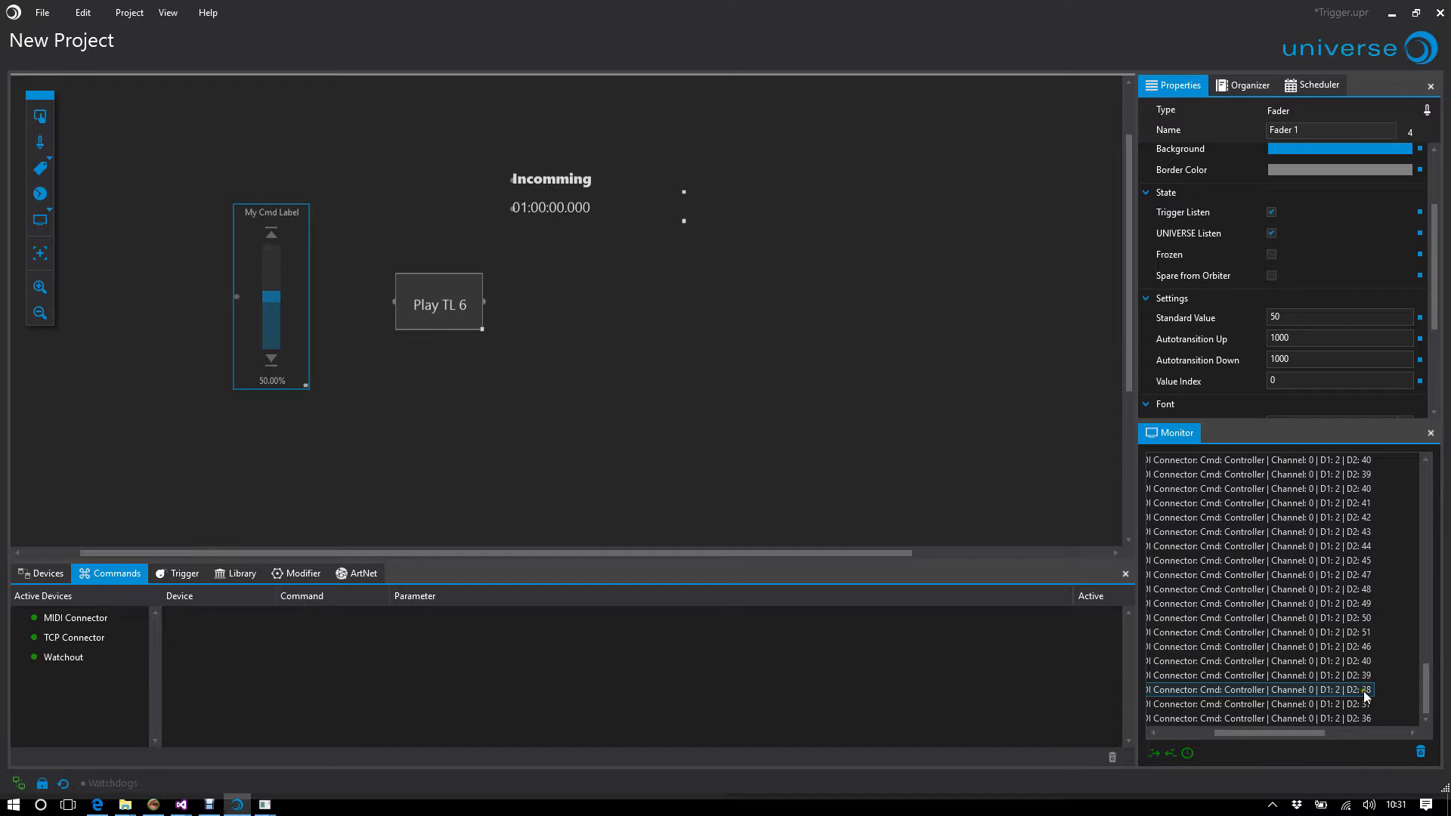
left_click(540, 408)
Step: Add a MIDI Connector trigger on Controller 2 to Fader 1 with Data2 linked directly to the slider
left_click(184, 573)
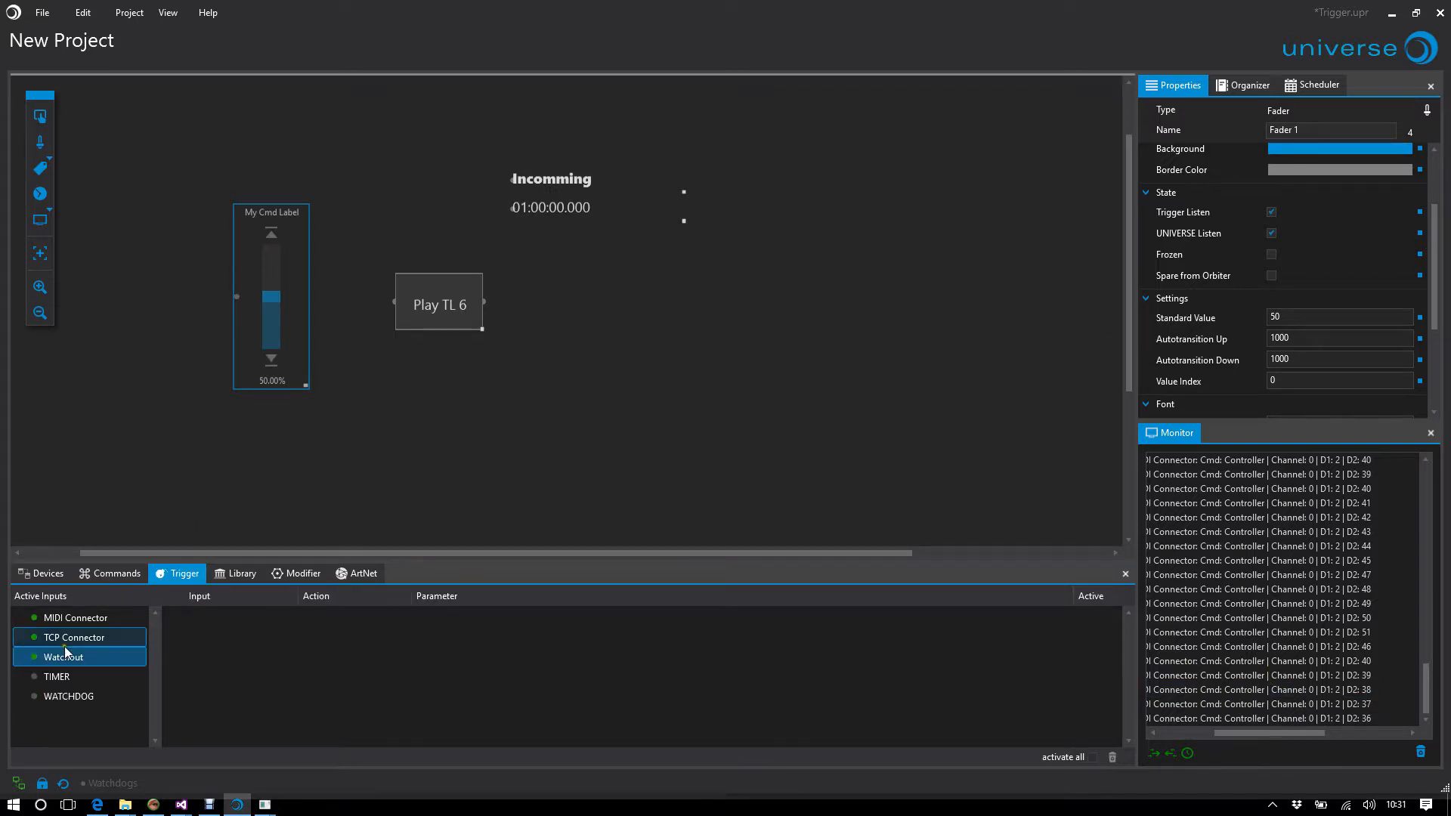
left_click(75, 618)
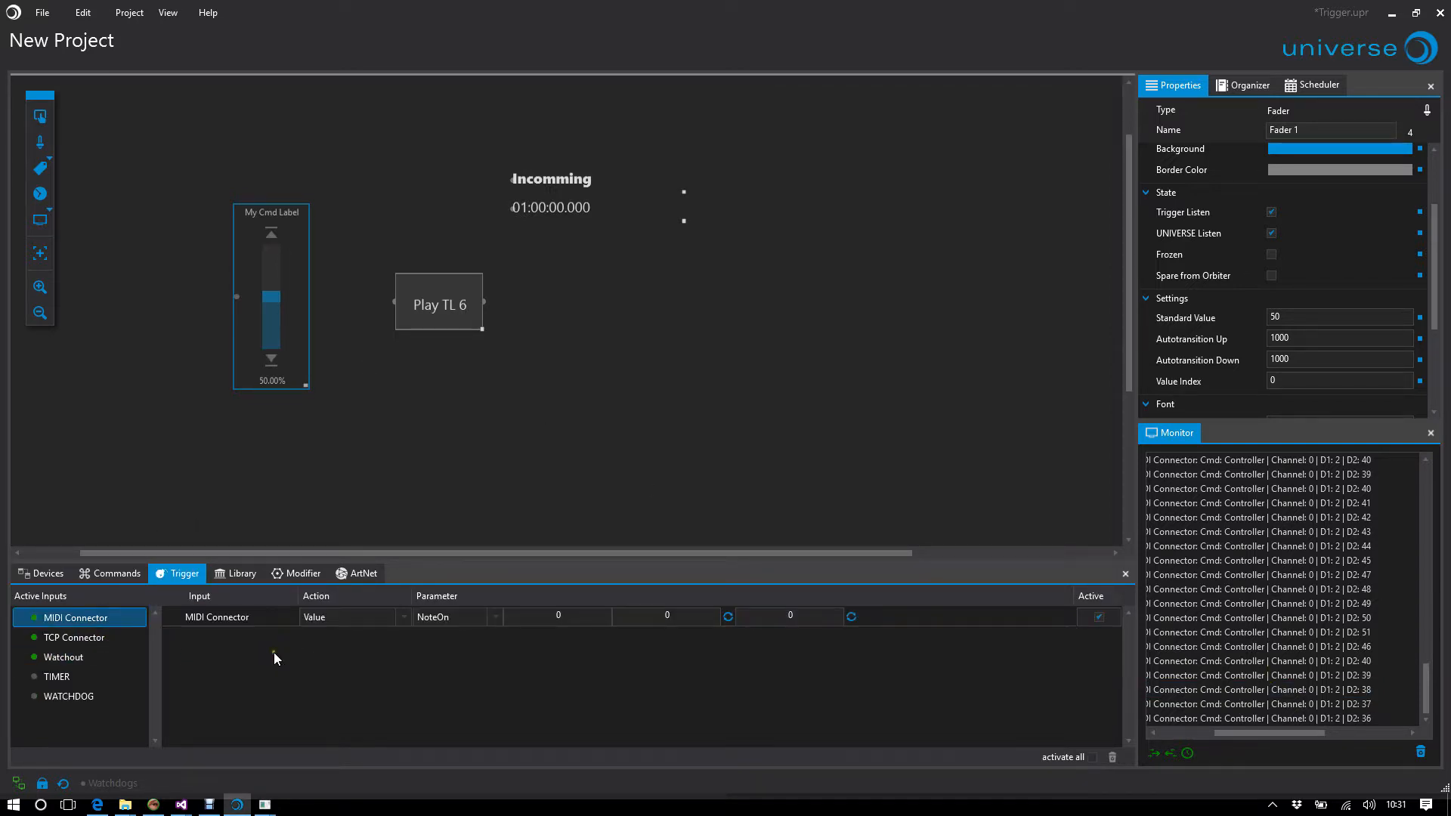
left_click(498, 616)
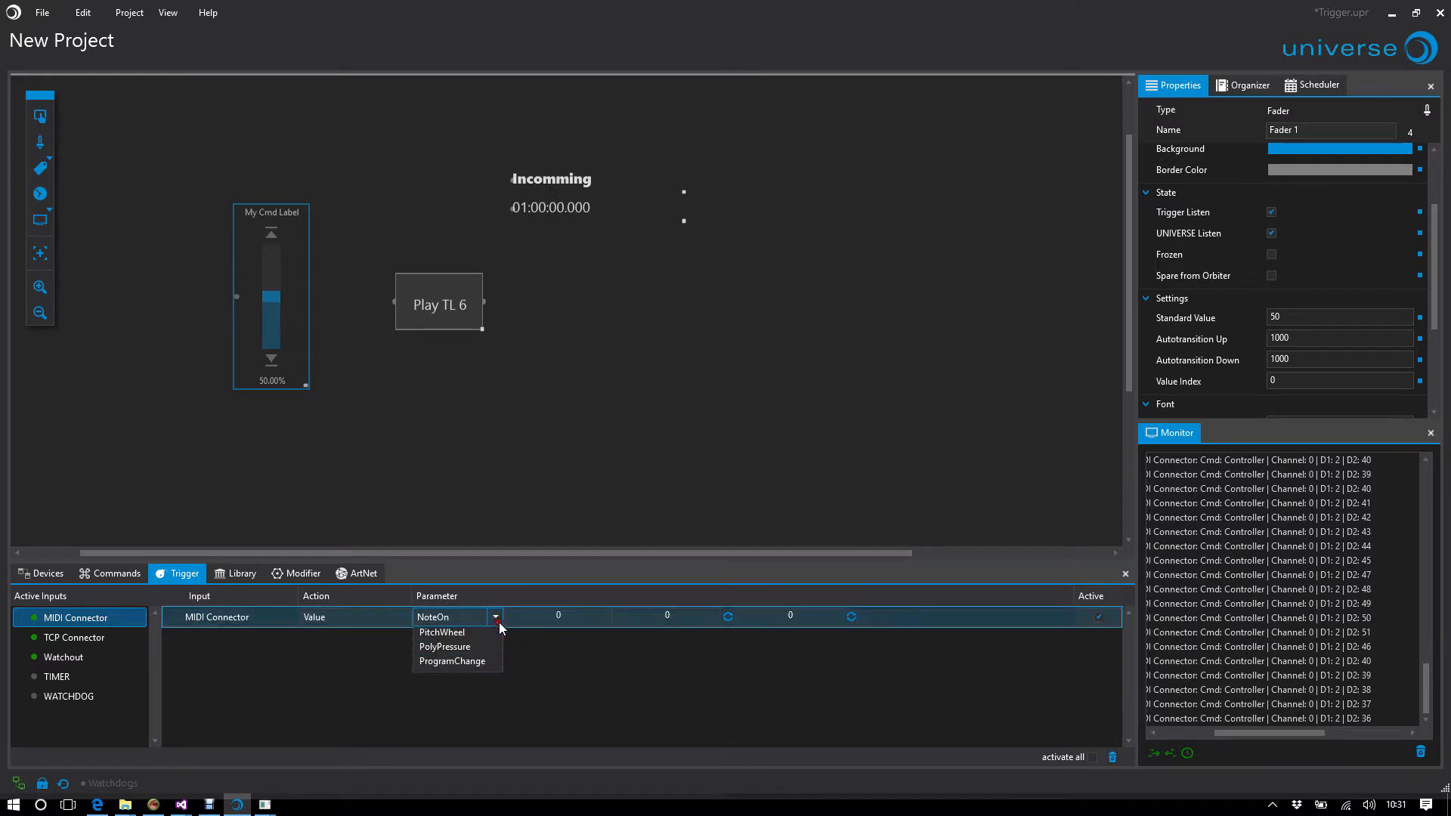
left_click(469, 669)
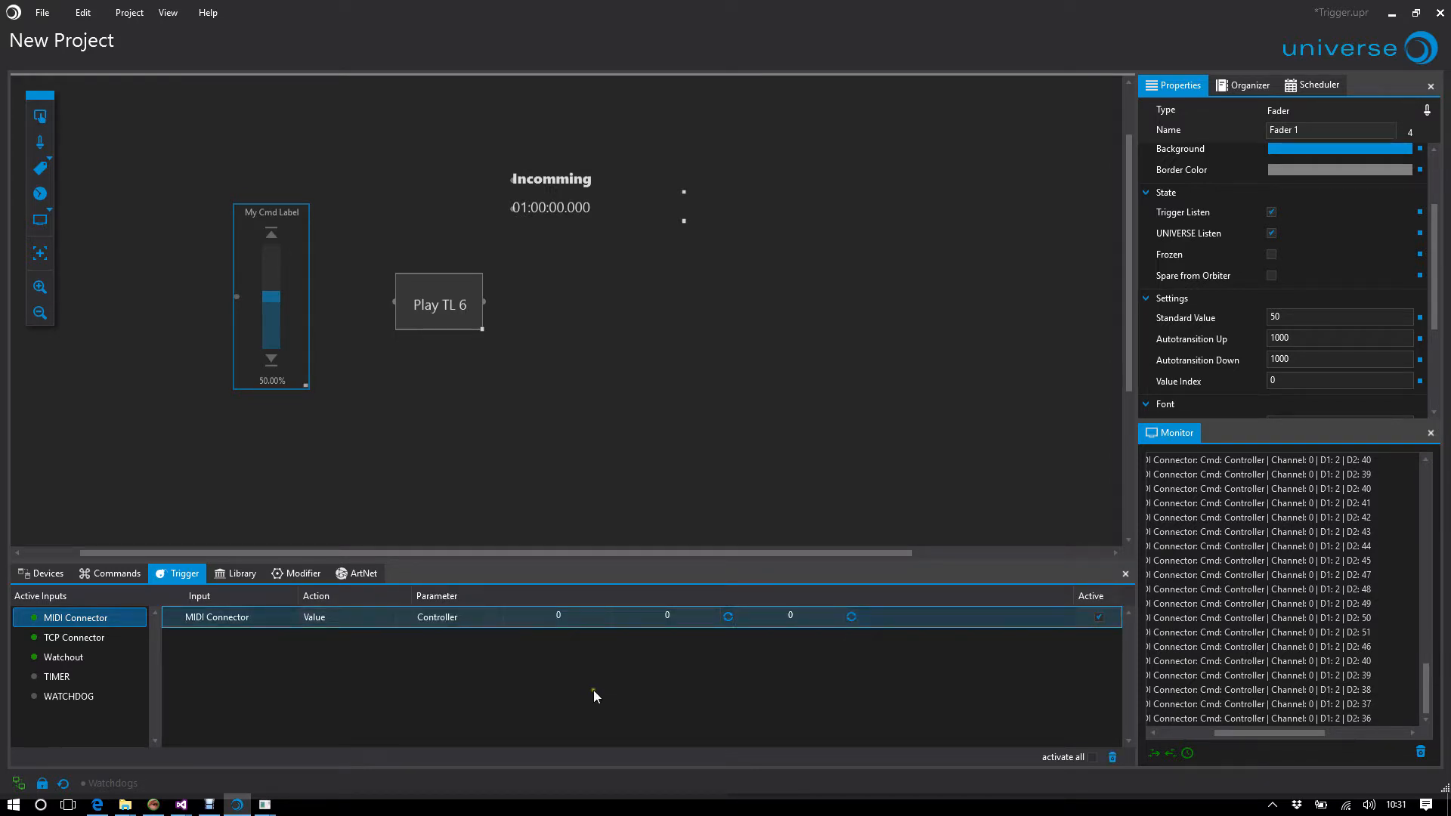
left_click(675, 617)
type("2")
left_click(852, 618)
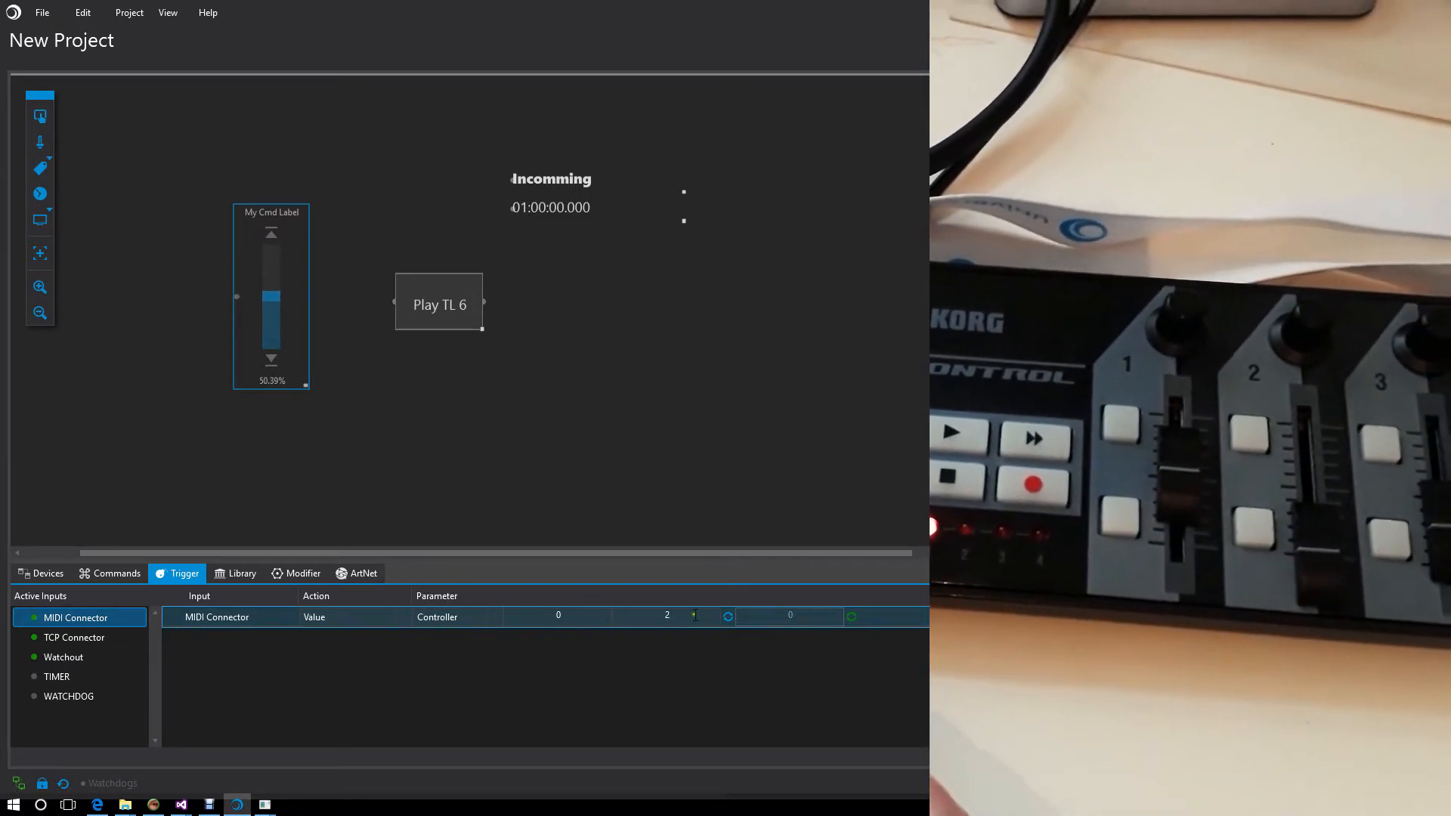
Step: Check the controller value cell as the hardware fader drives Fader 1 to about 44%
left_click(647, 617)
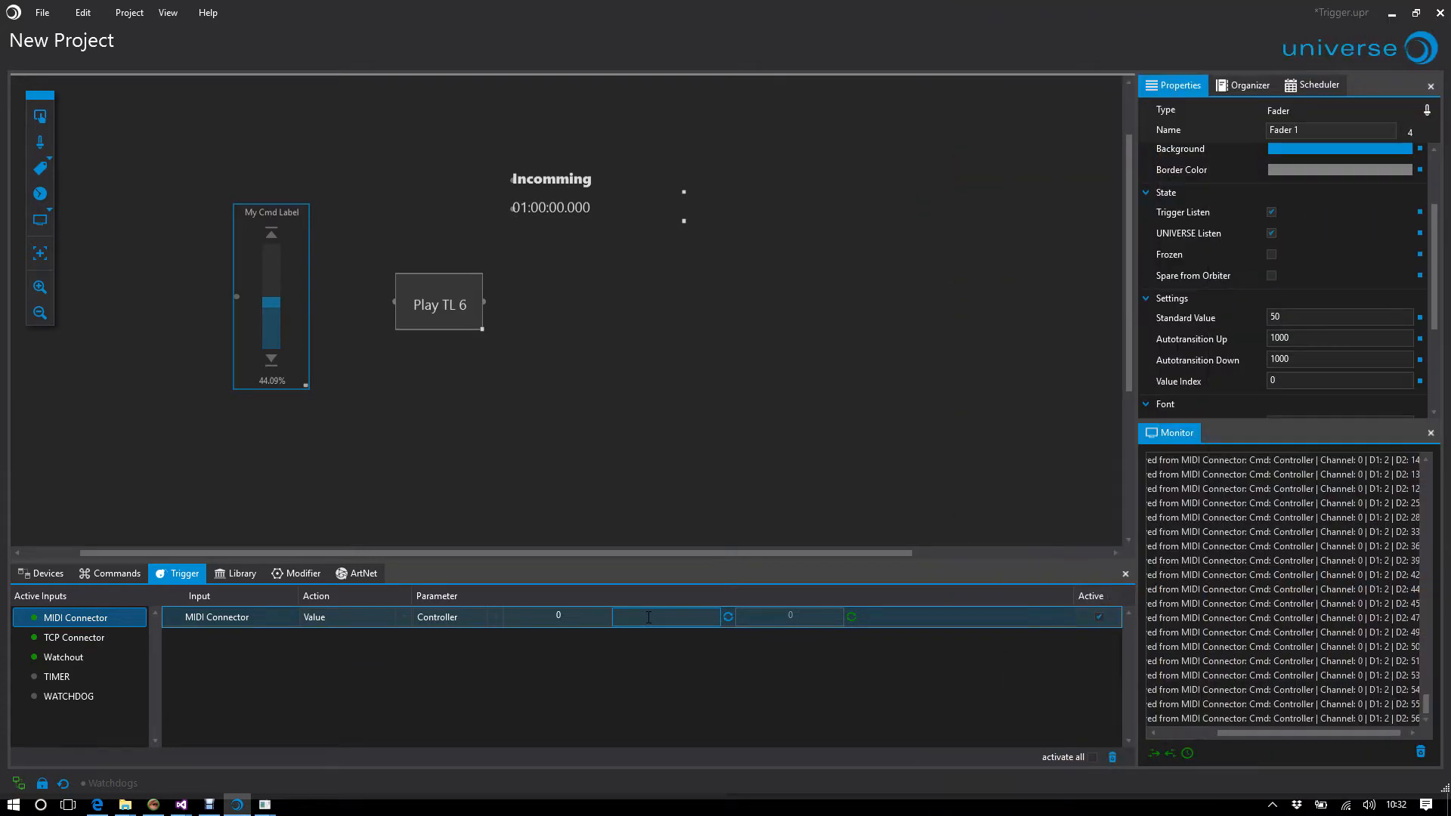
left_click(590, 452)
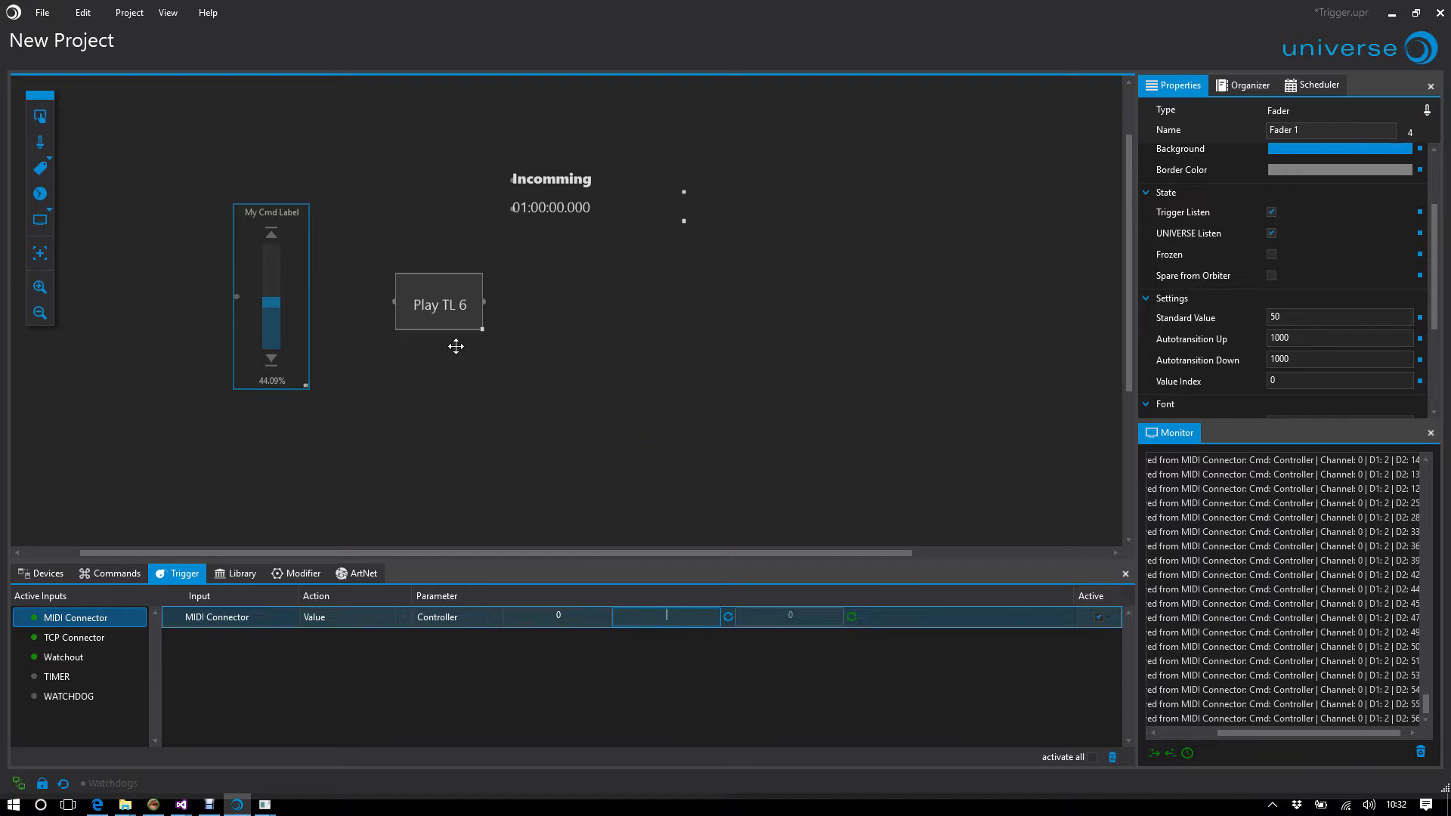
Step: Toggle Play TL 6's Trigger Listen off and on, then delete its Watchout Timeline 6 trigger
left_click(440, 306)
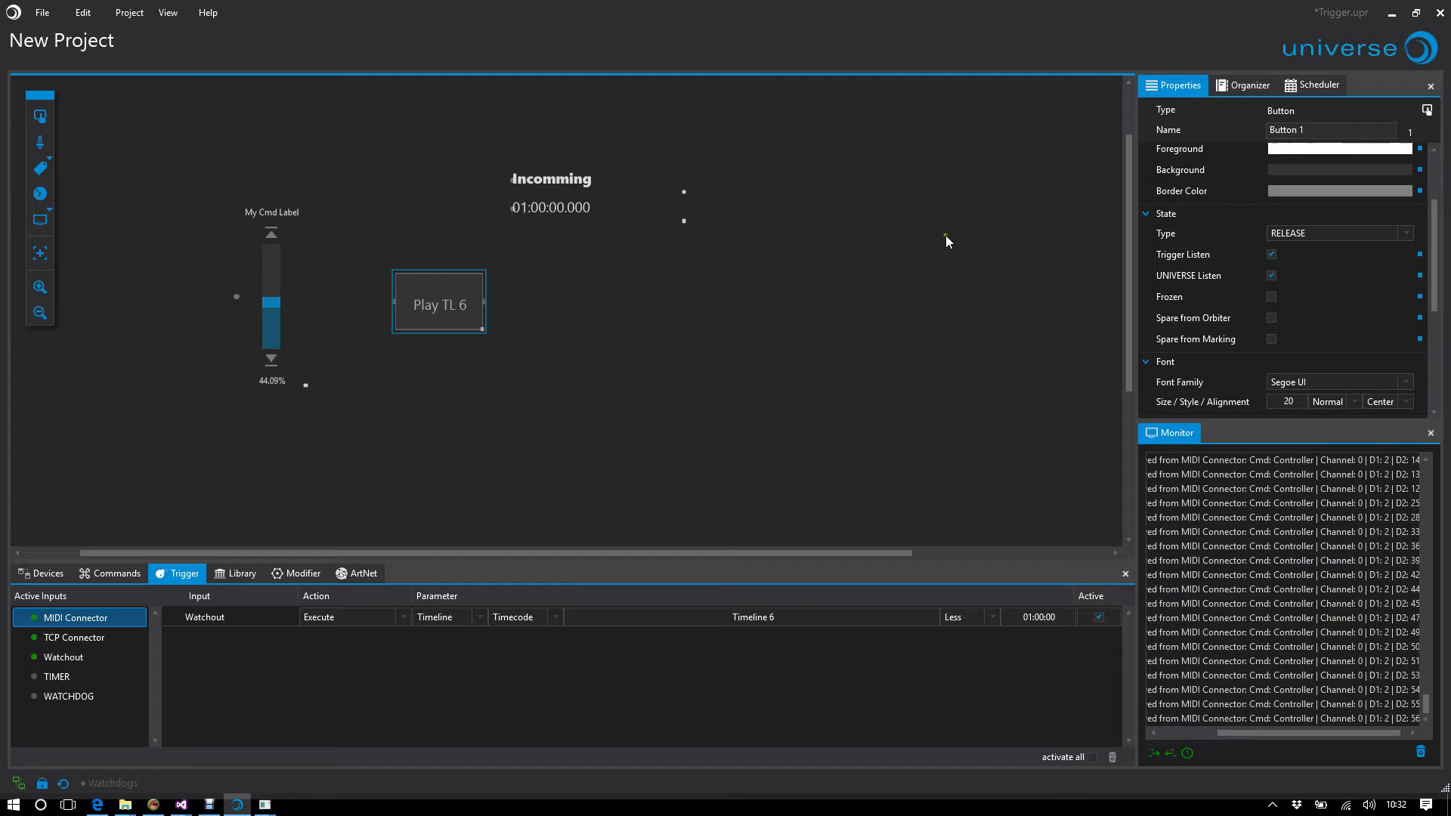
left_click(1273, 254)
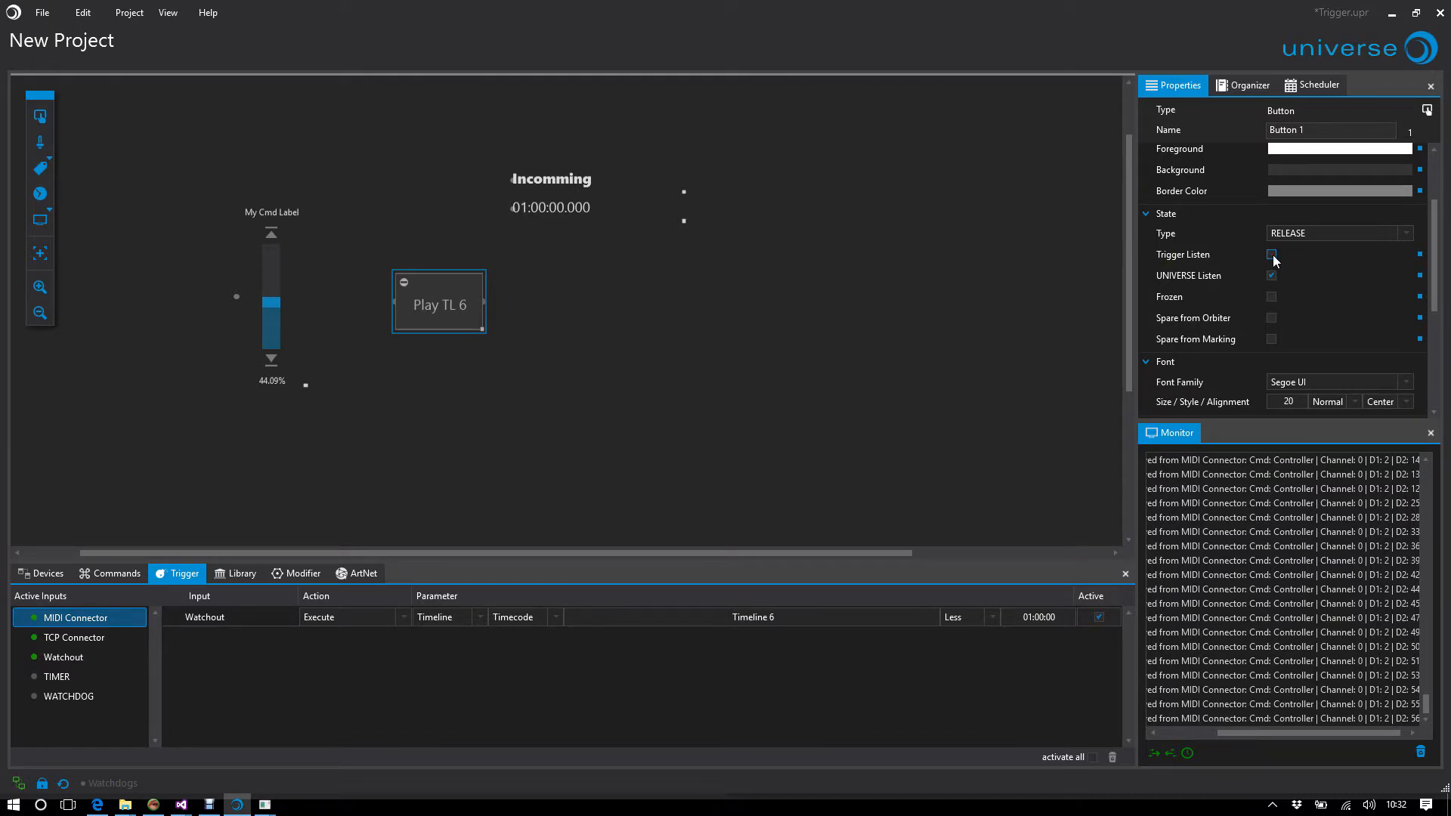
left_click(1273, 255)
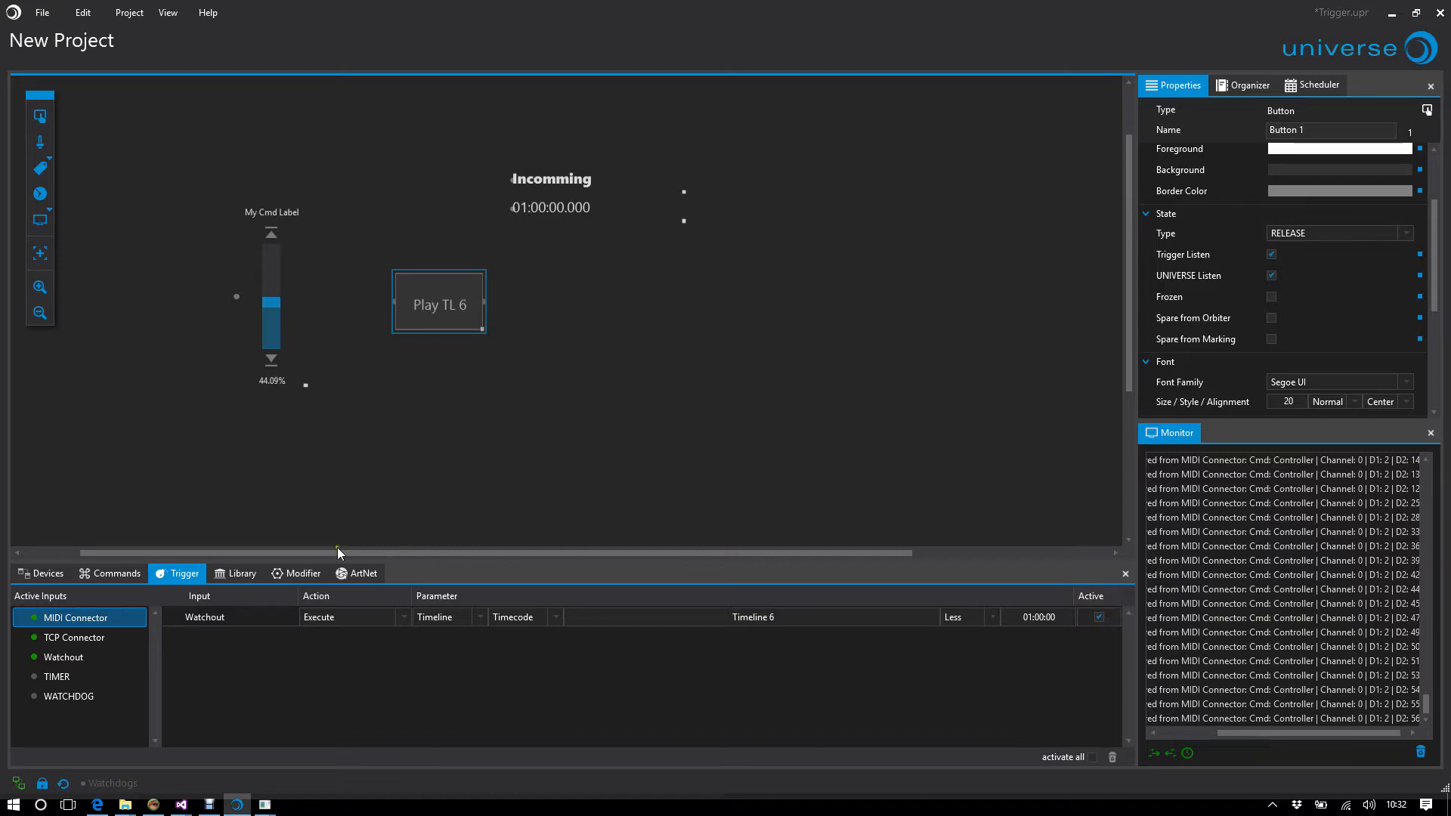
left_click(206, 617)
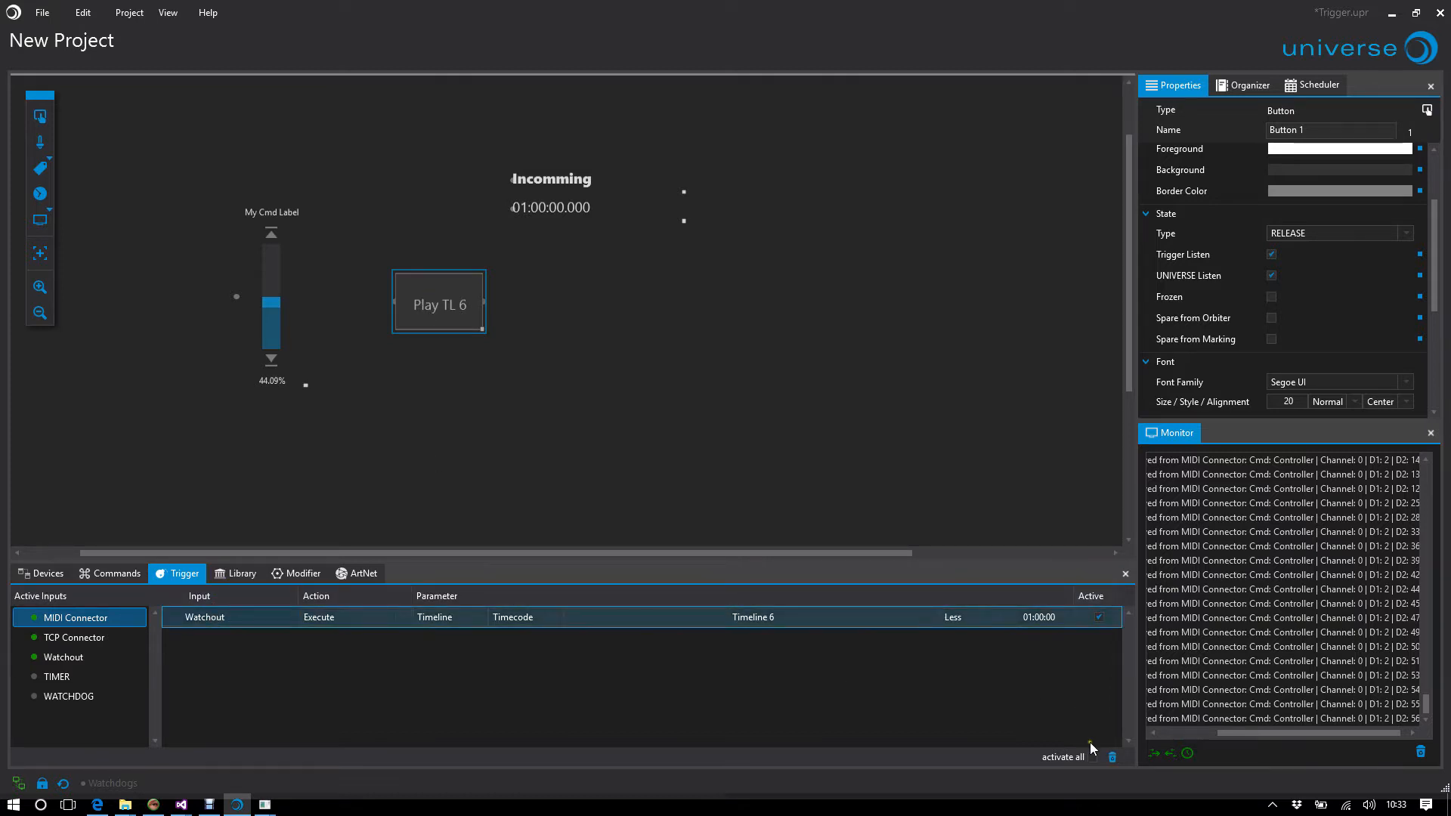
left_click(1111, 756)
Step: Add a TCP Connector trigger with parameter Go that executes Play TL 6
left_click_drag(74, 638, 228, 646)
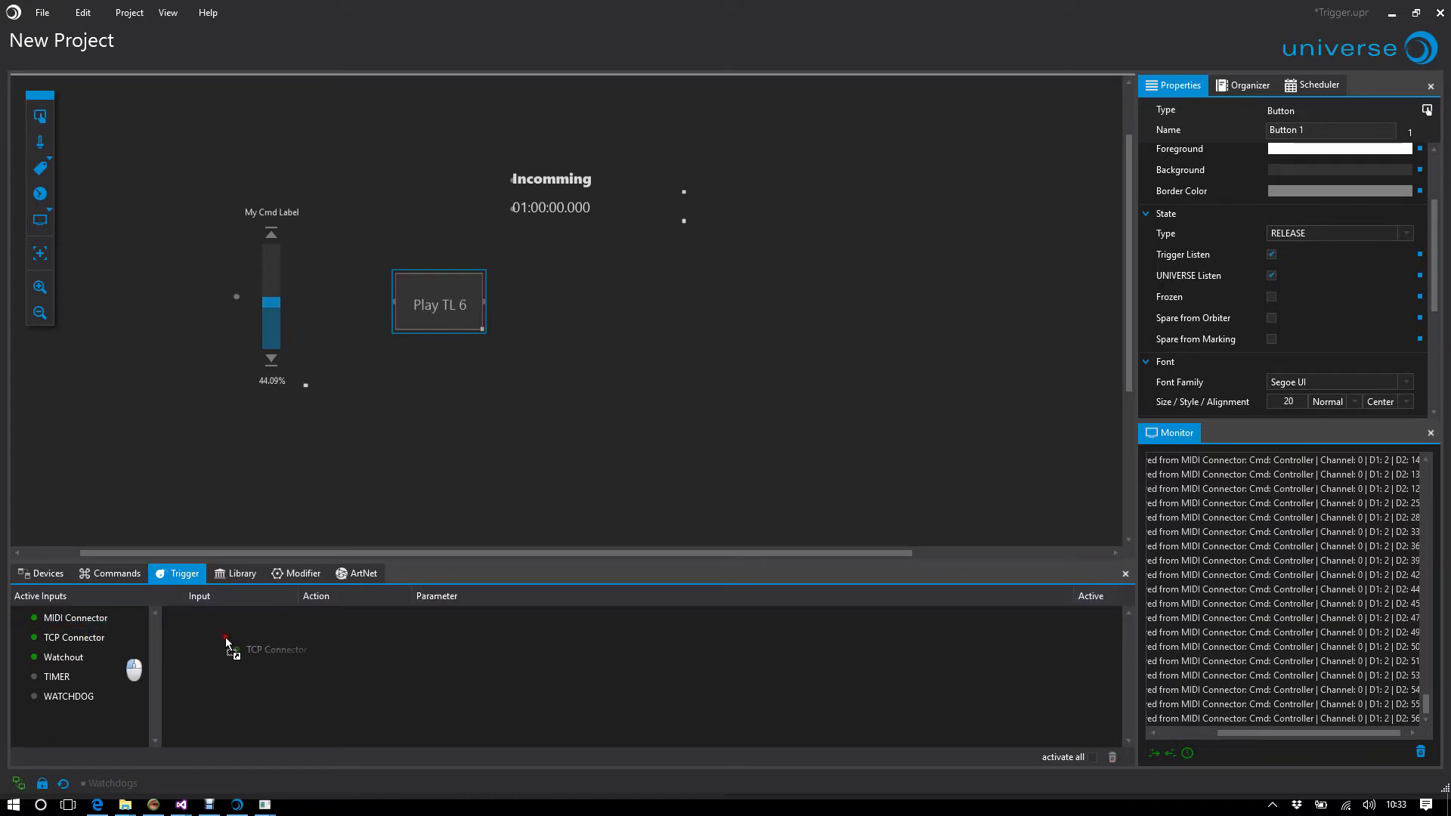
left_click(627, 633)
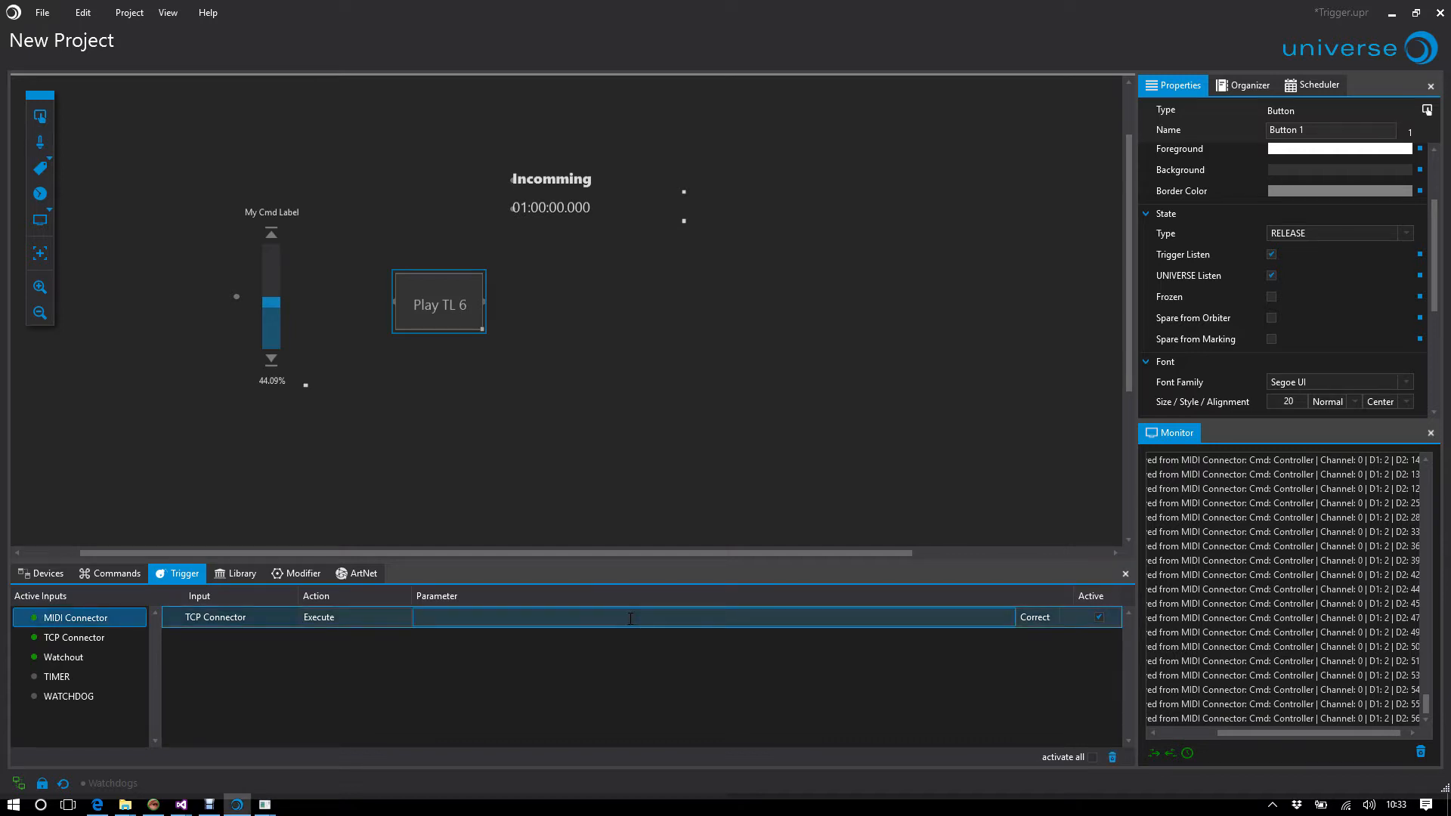
type("Go")
key("Return")
left_click(92, 618)
Step: Add a second TCP Connector trigger on Go whose action is Trigger Off
left_click_drag(73, 637, 254, 665)
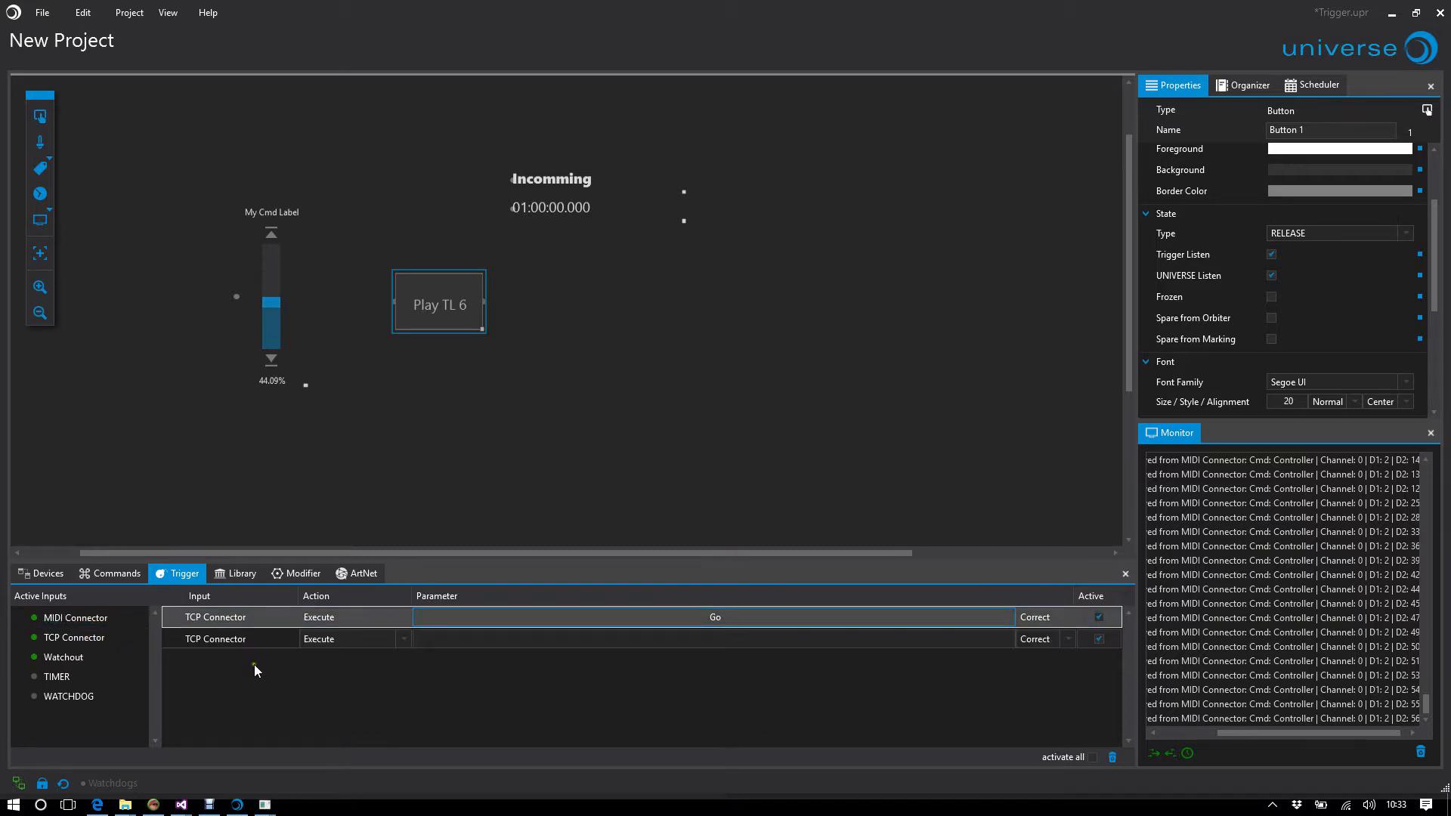
left_click(342, 643)
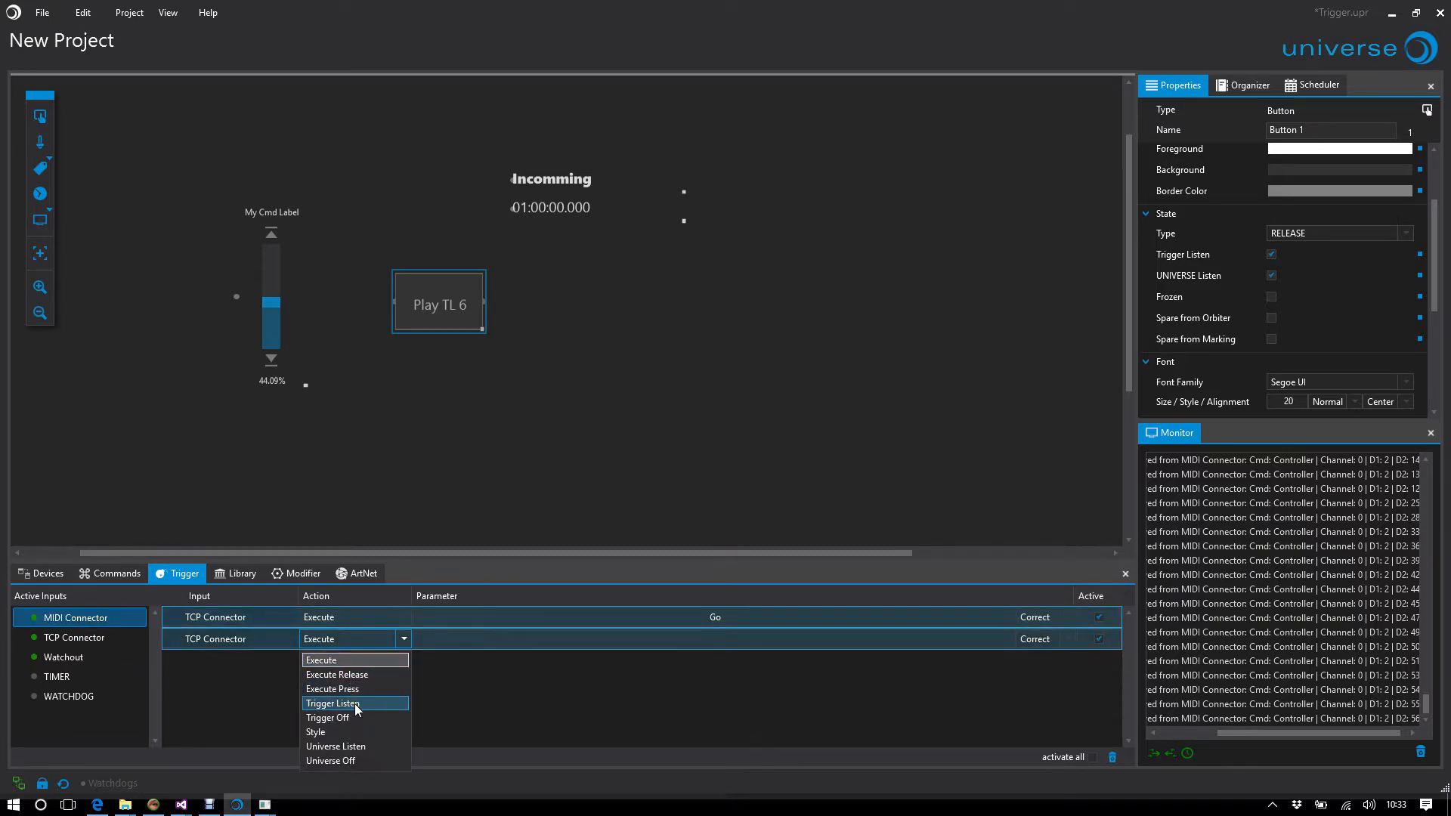
left_click(329, 719)
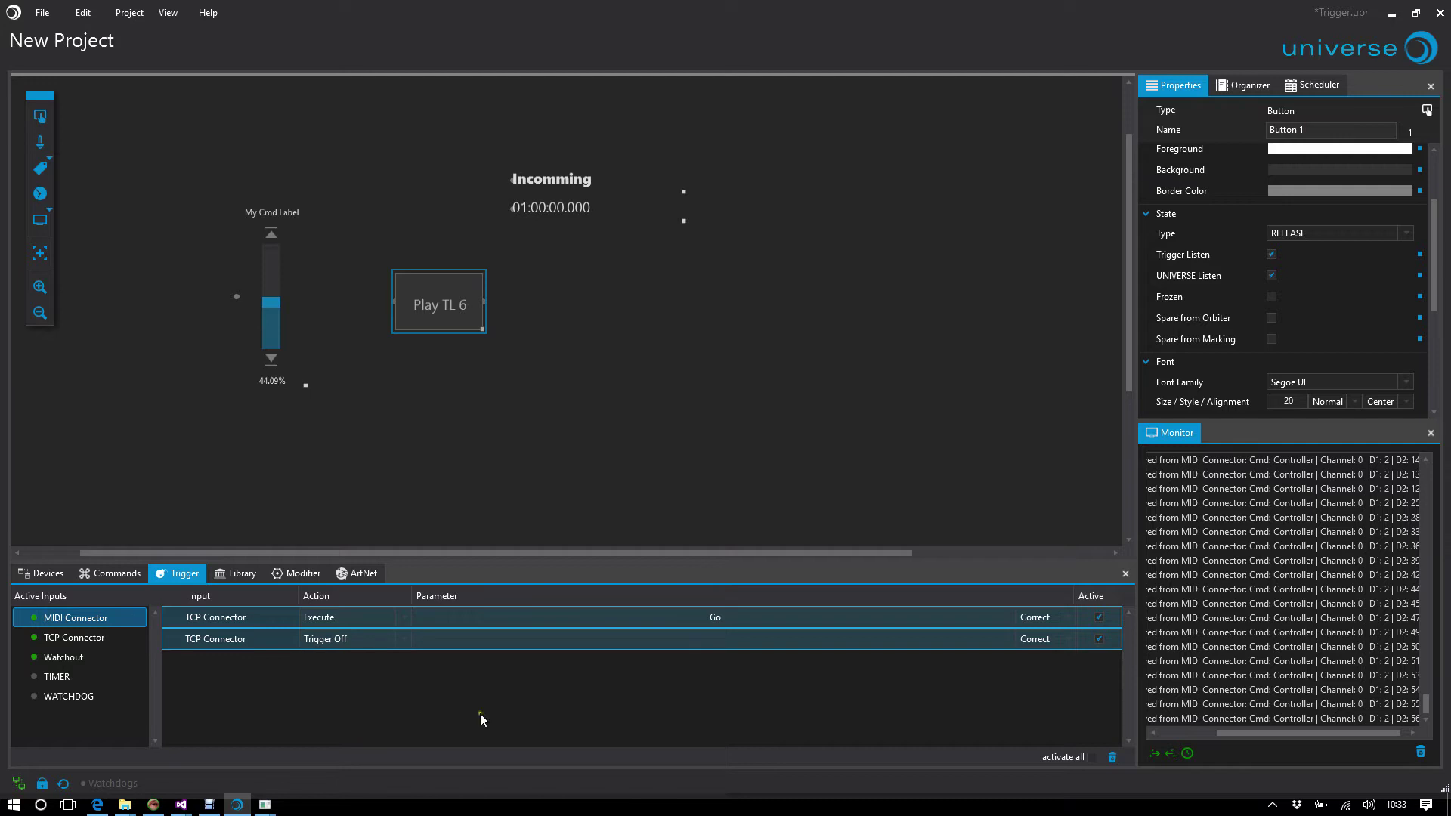
left_click(750, 641)
type("Go")
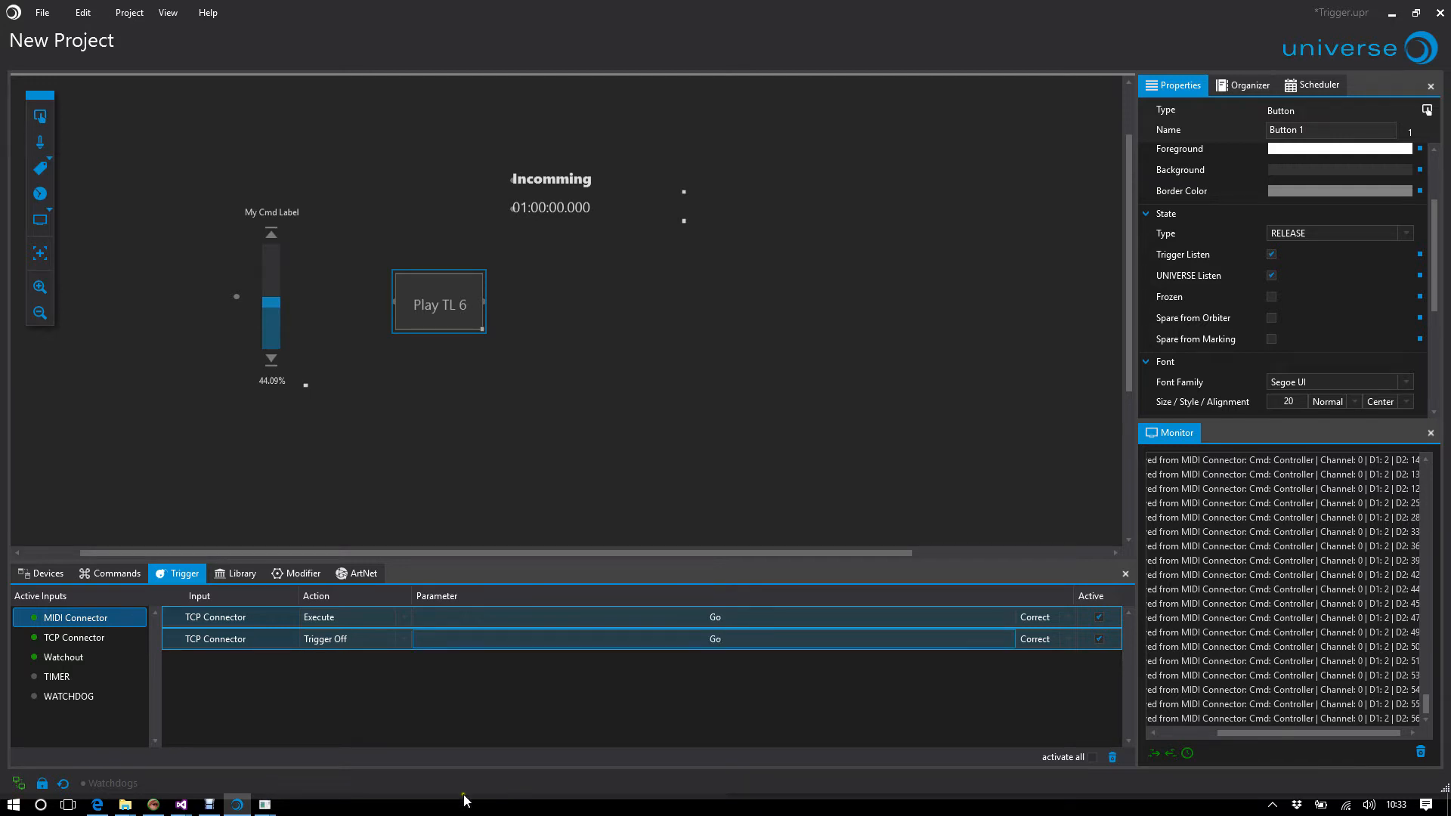
key("Return")
Step: From the TCP Test Client send Go three times so Play TL 6 fires once and then stays locked
left_click(346, 743)
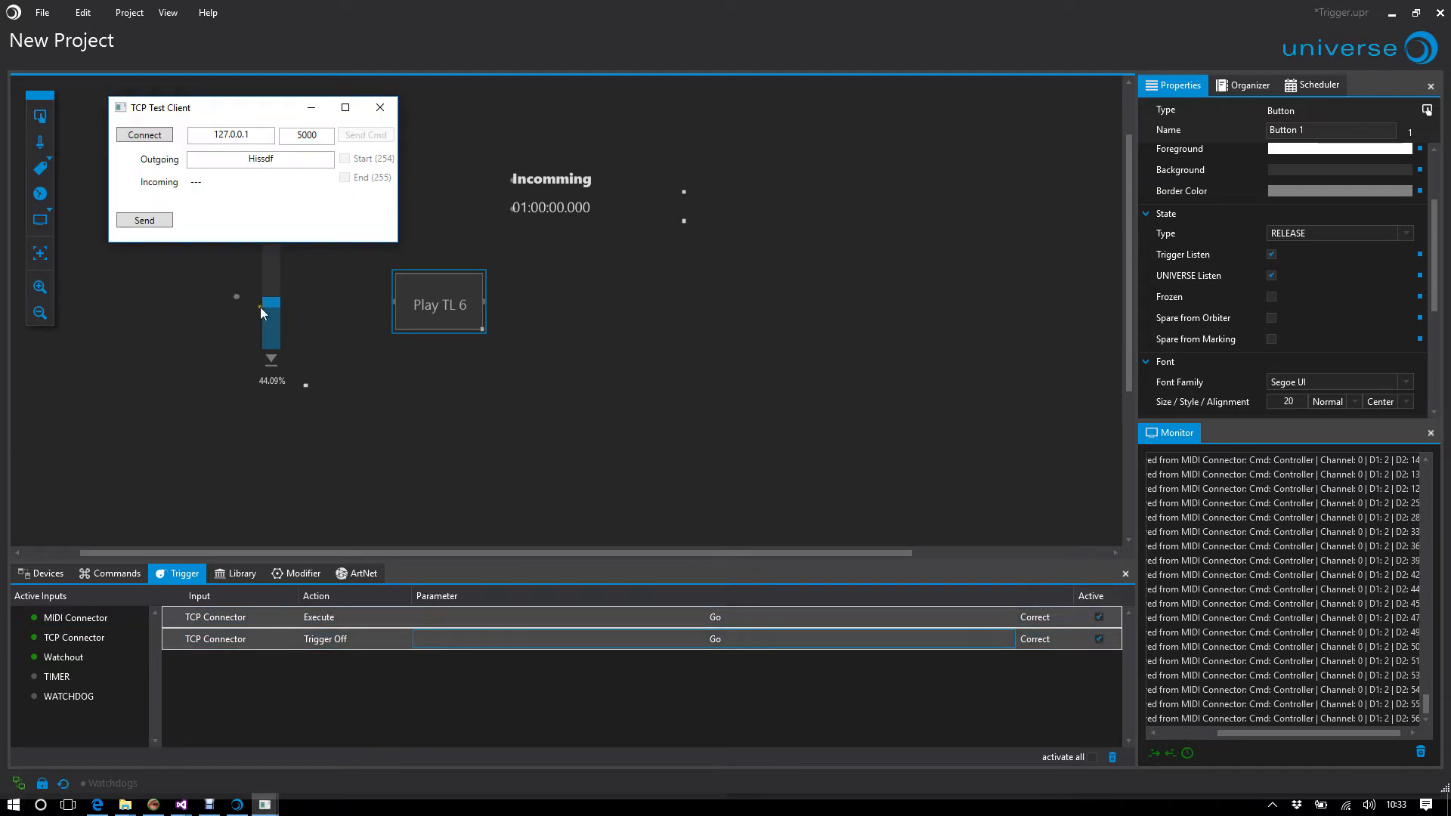
double_click(259, 159)
type("Go")
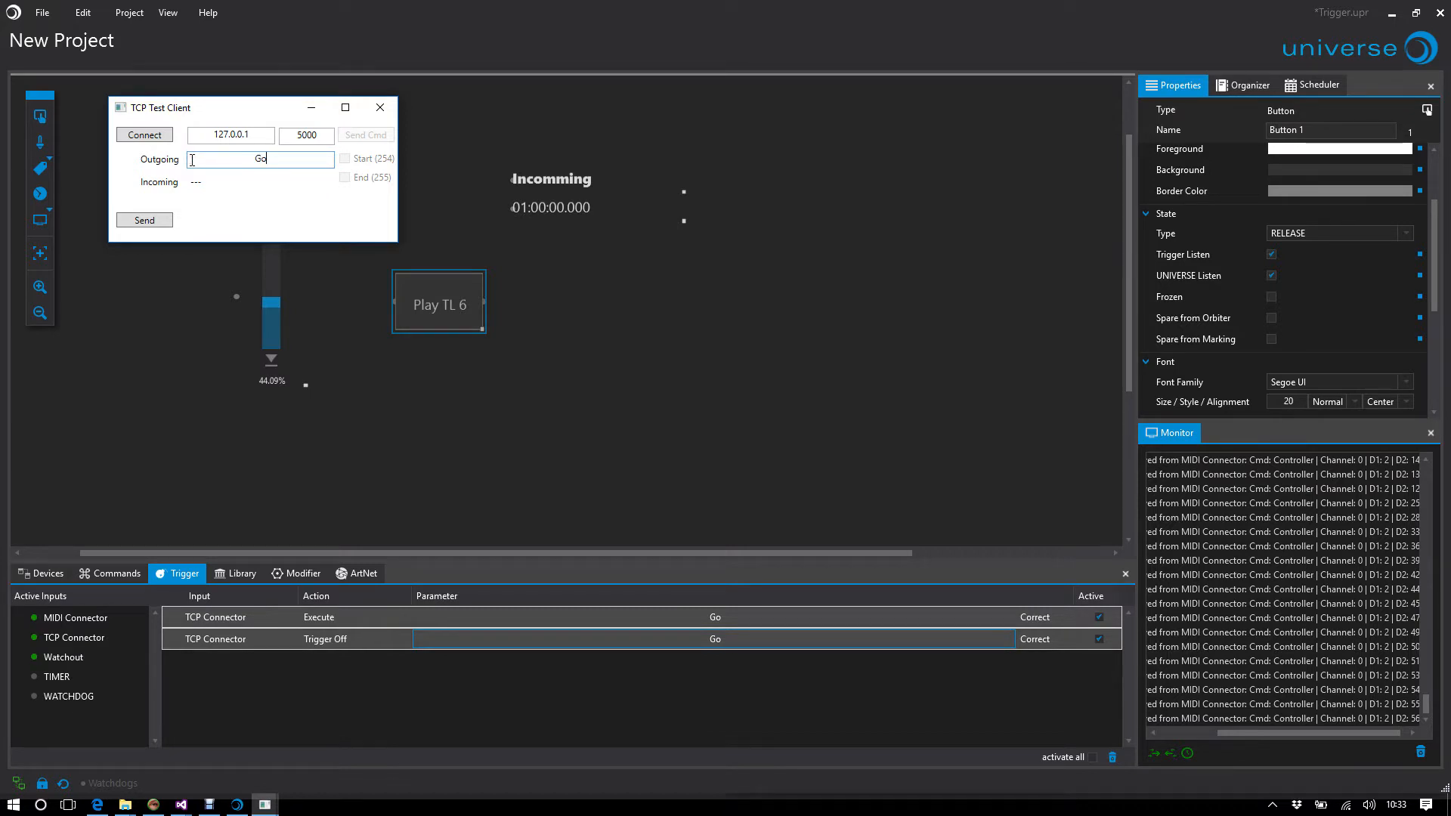
left_click(136, 221)
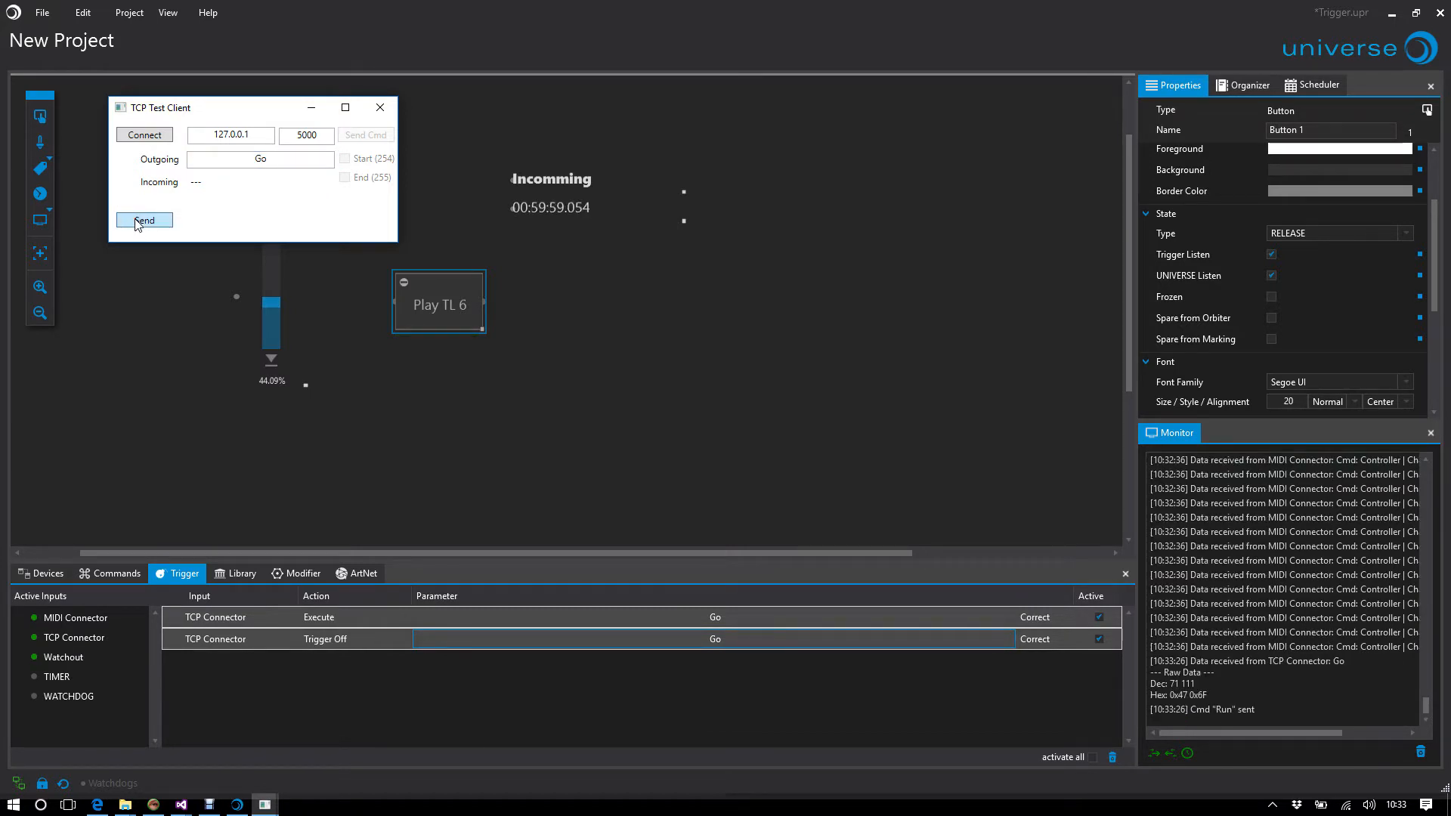
left_click(143, 220)
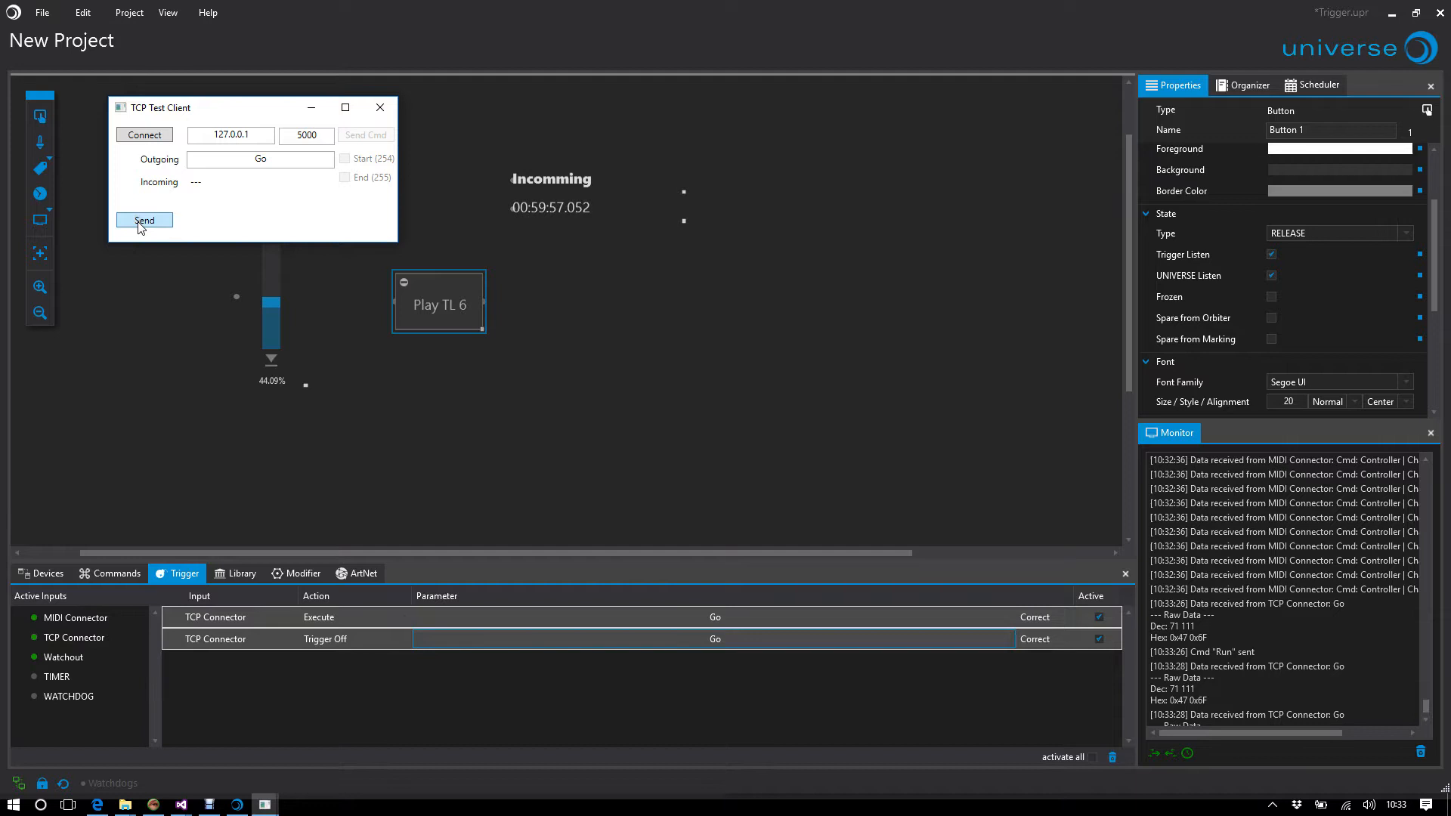
left_click(144, 220)
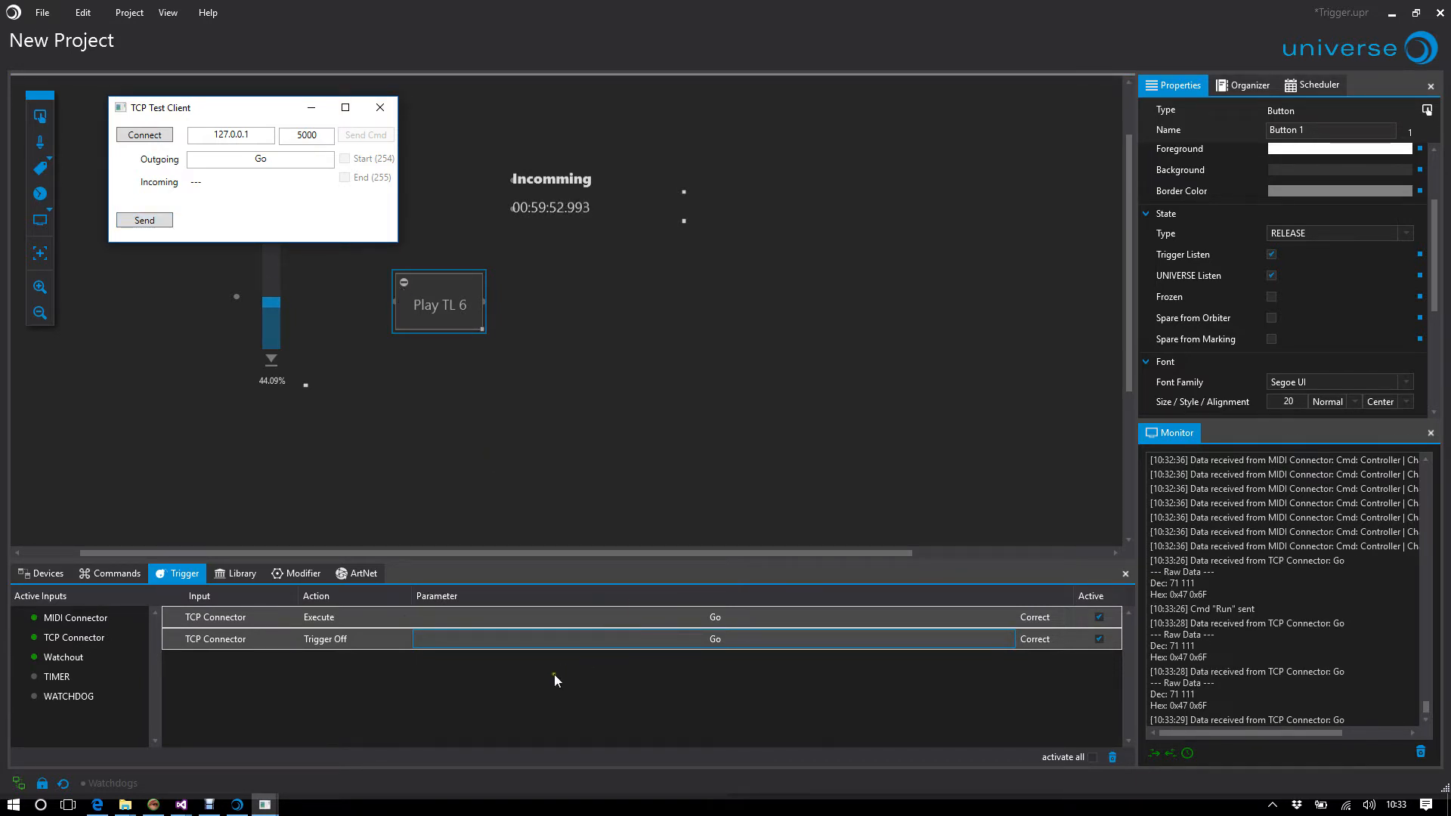
left_click(505, 693)
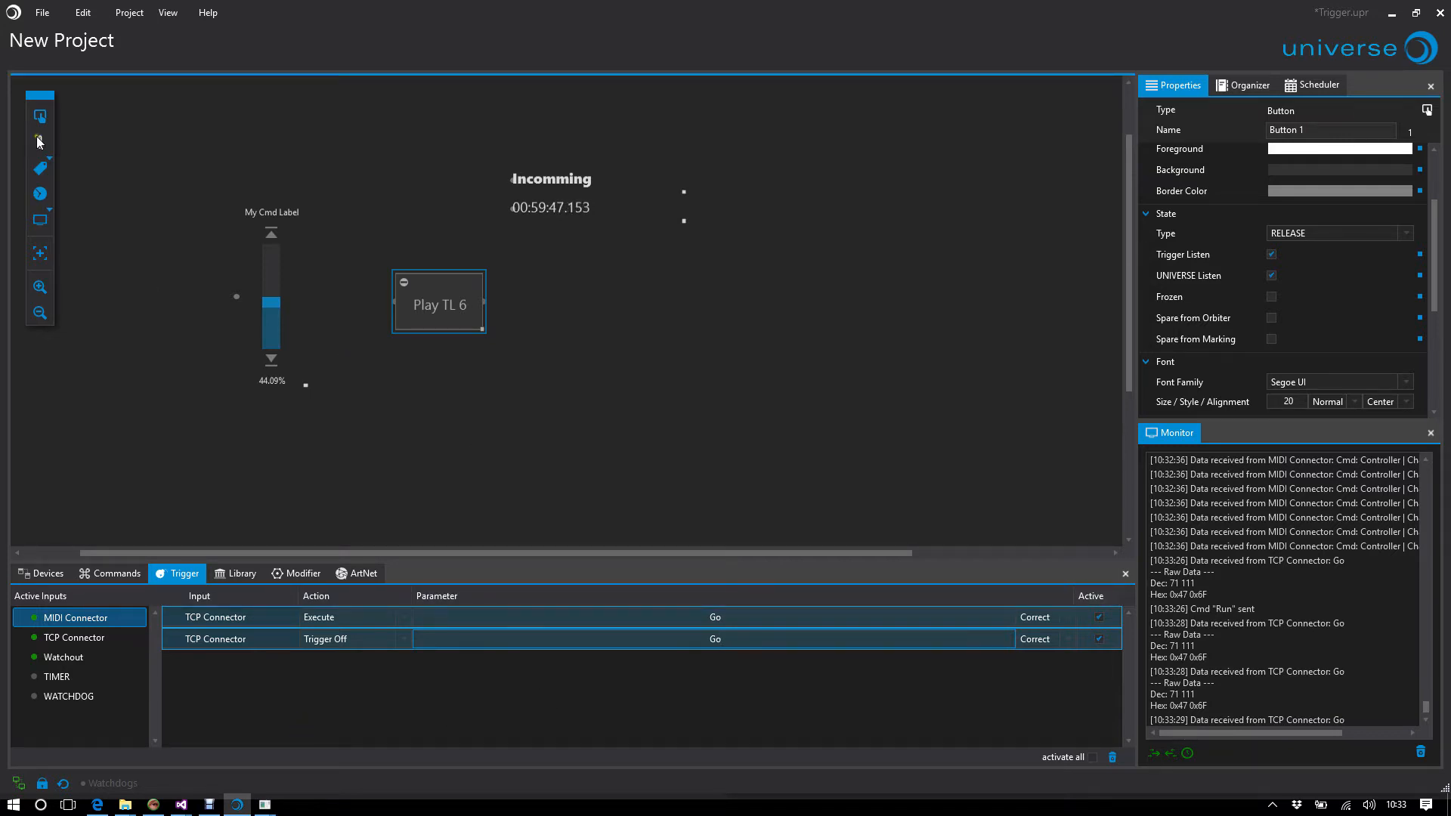
Step: Place a new button on the canvas and move Play TL 6 aside to make room
mouse_move(40, 117)
left_mouse_down()
mouse_move(482, 314)
mouse_move(612, 312)
left_mouse_up()
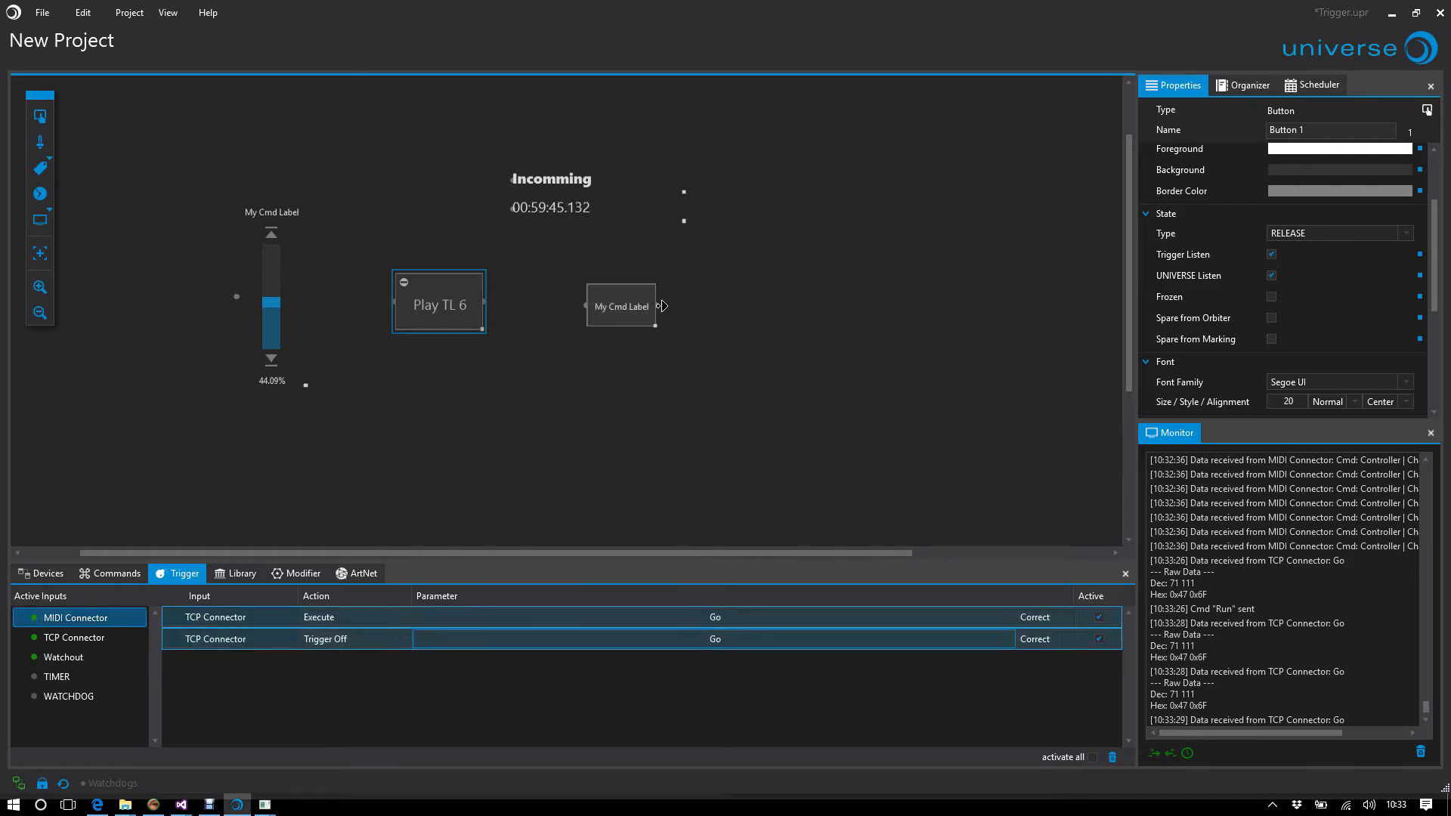
left_click_drag(432, 305, 774, 335)
left_click_drag(656, 306, 756, 335)
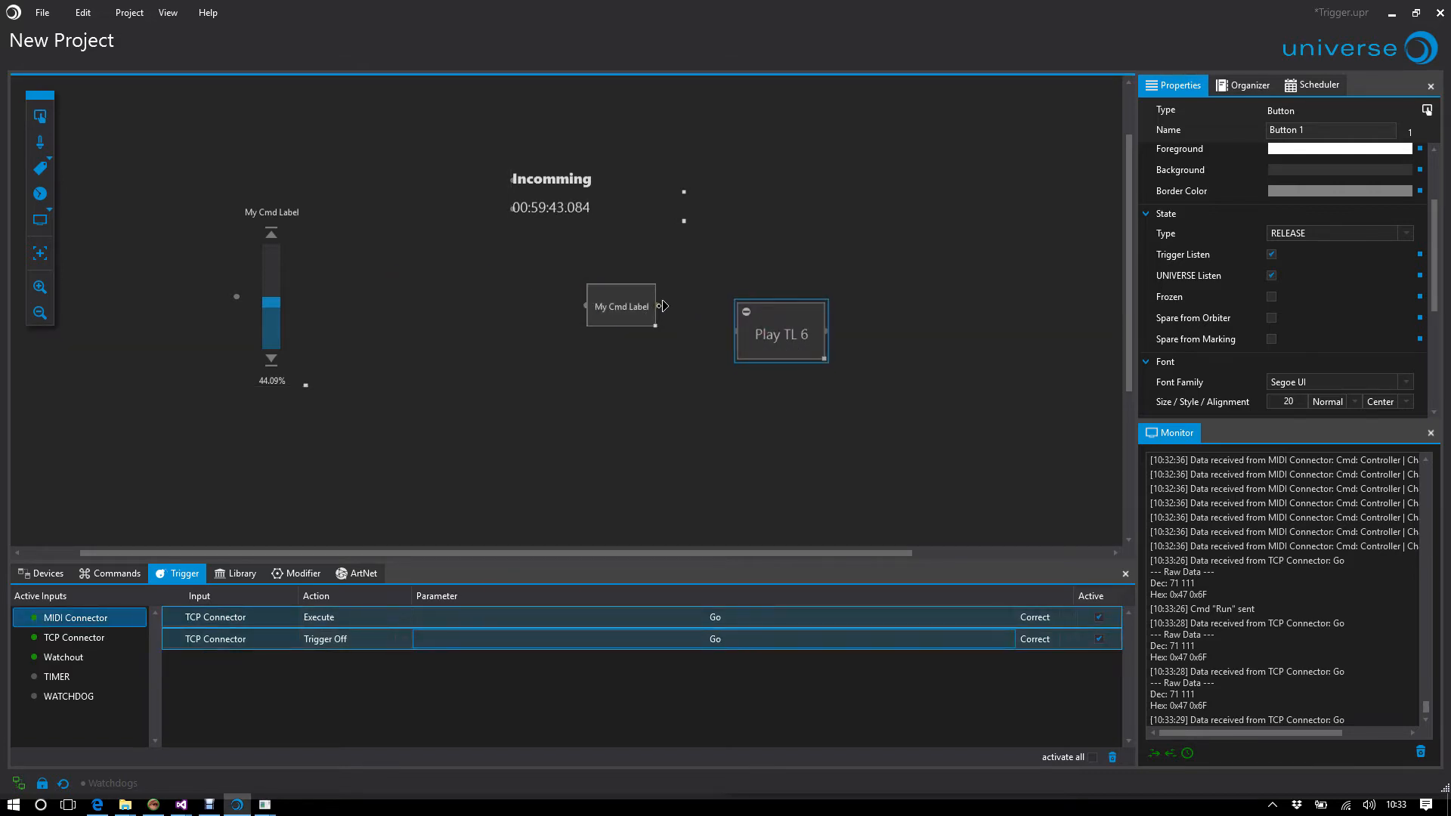
left_click(757, 335)
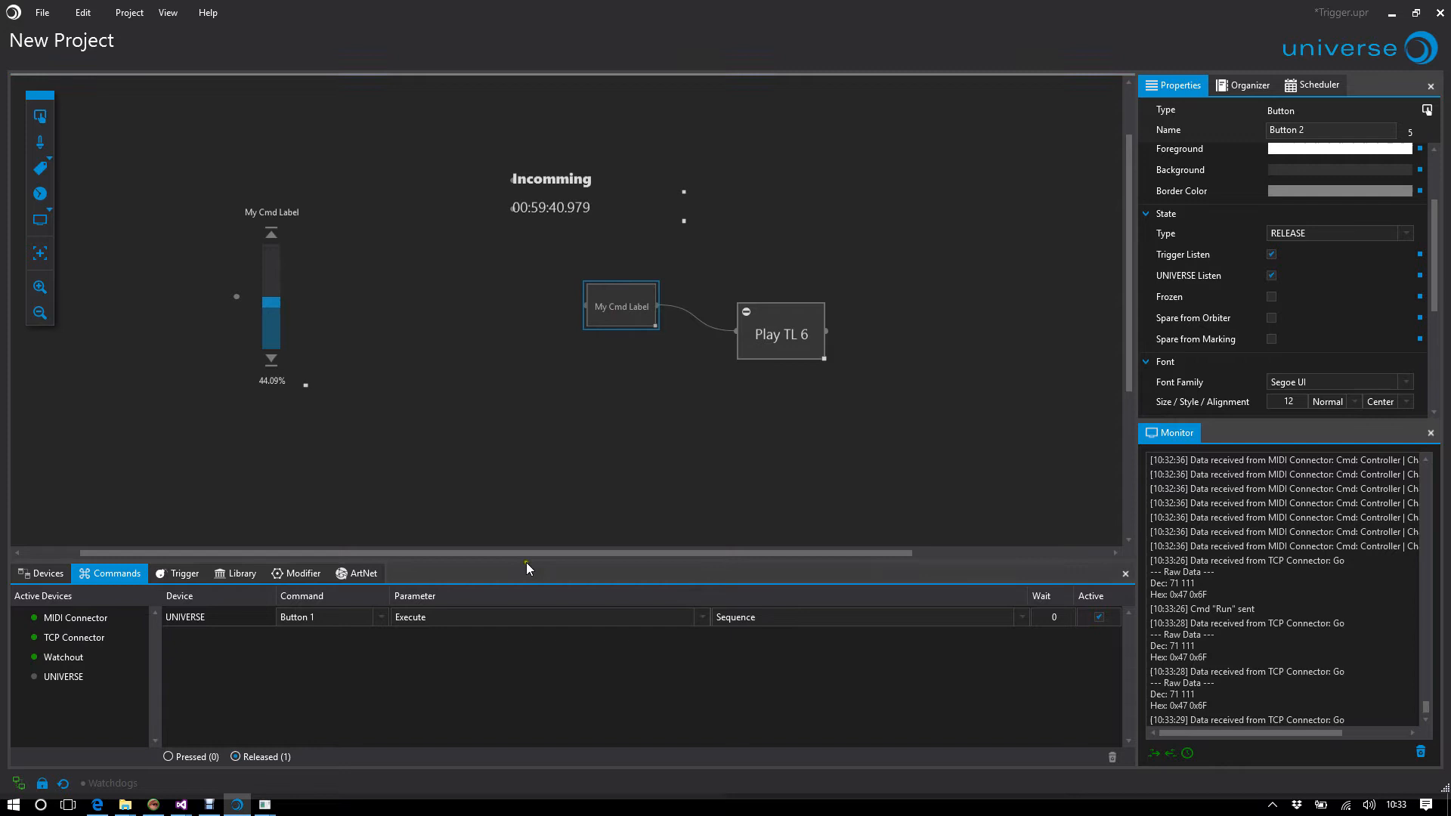
Step: Give the new button a UNIVERSE Button 1 command set to Trigger Listen so it unlocks Play TL 6
left_click(494, 616)
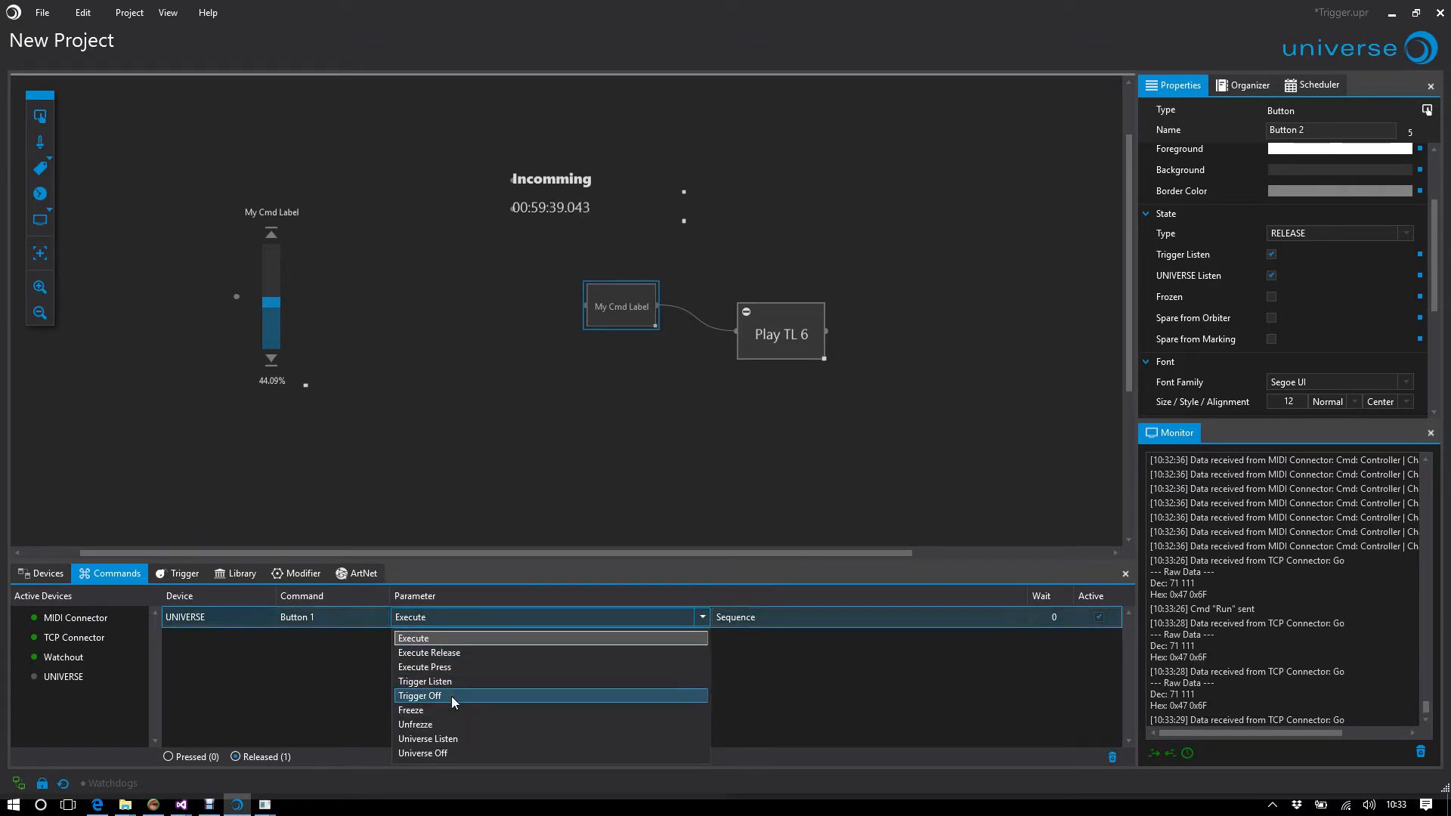
left_click(452, 697)
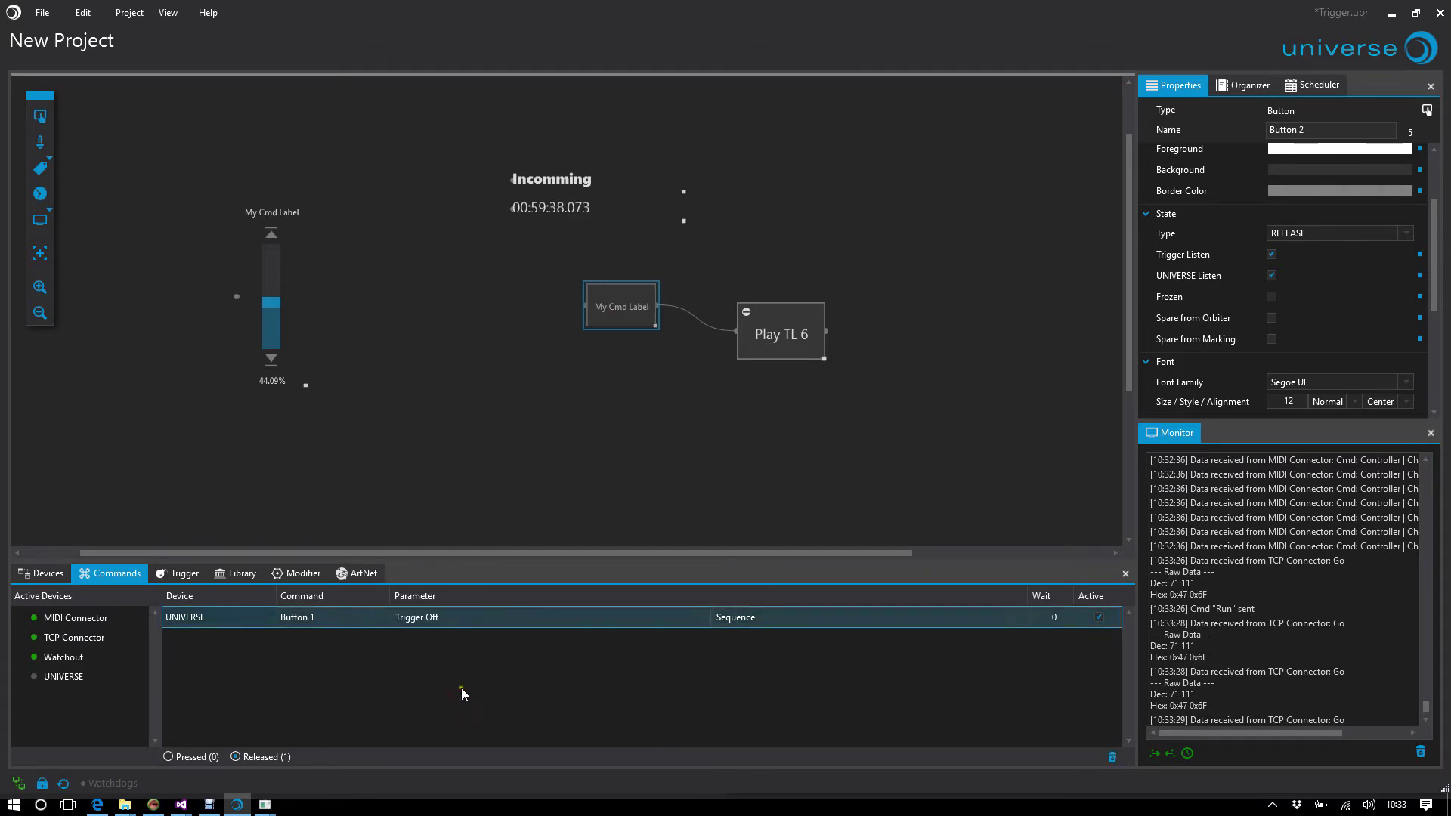
left_click(622, 315)
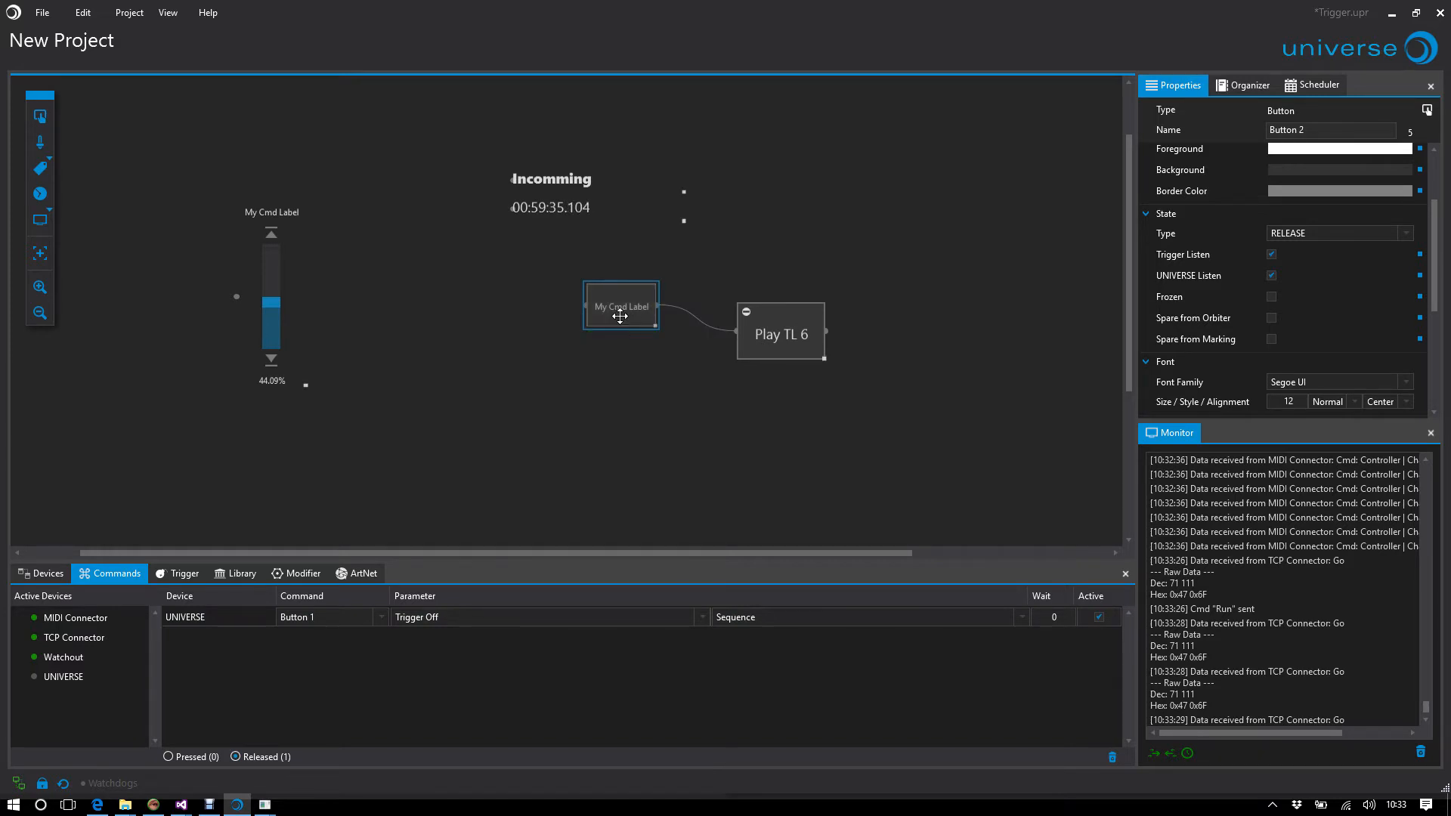
left_click(595, 617)
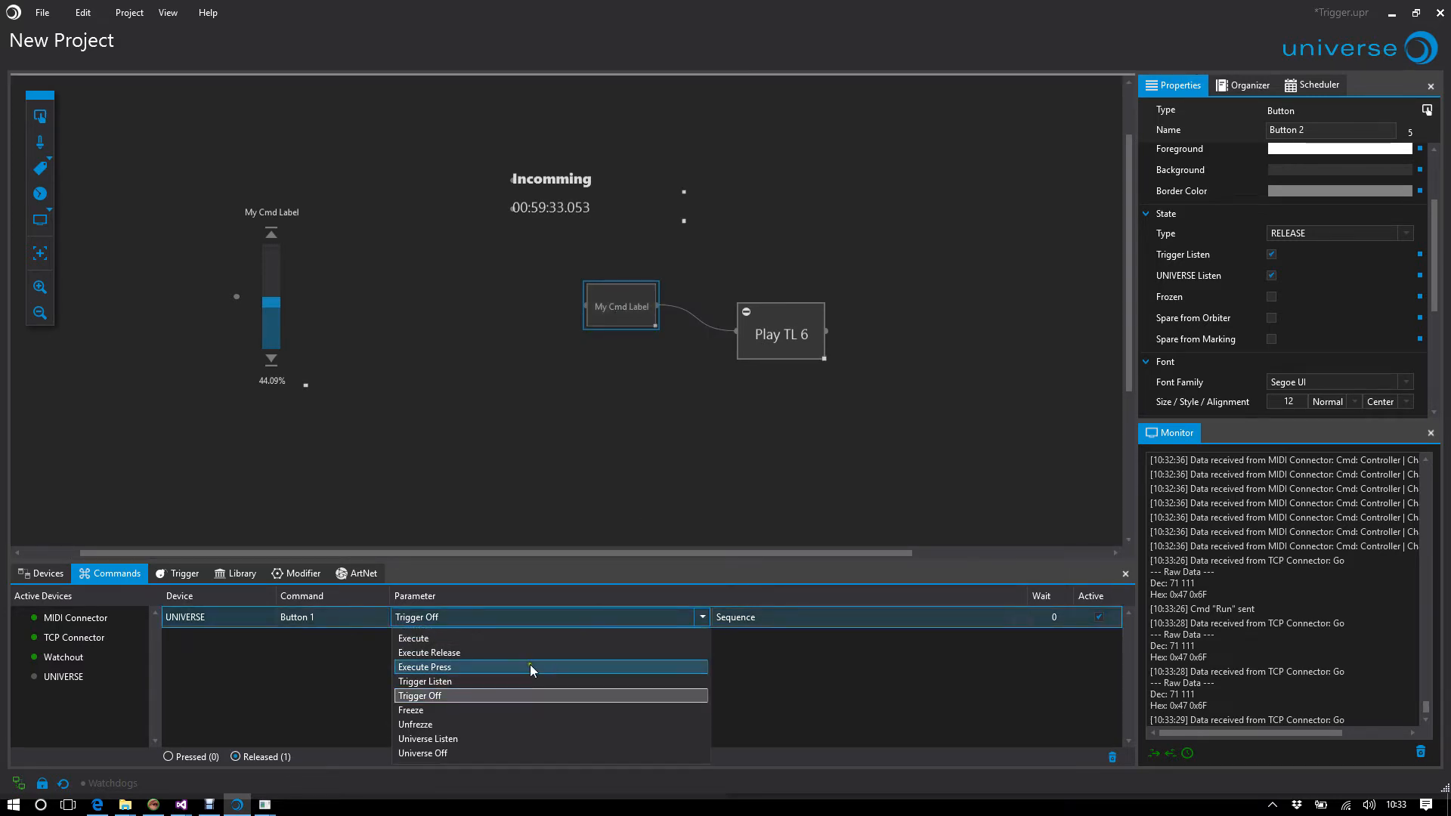
left_click(515, 681)
left_click(629, 307)
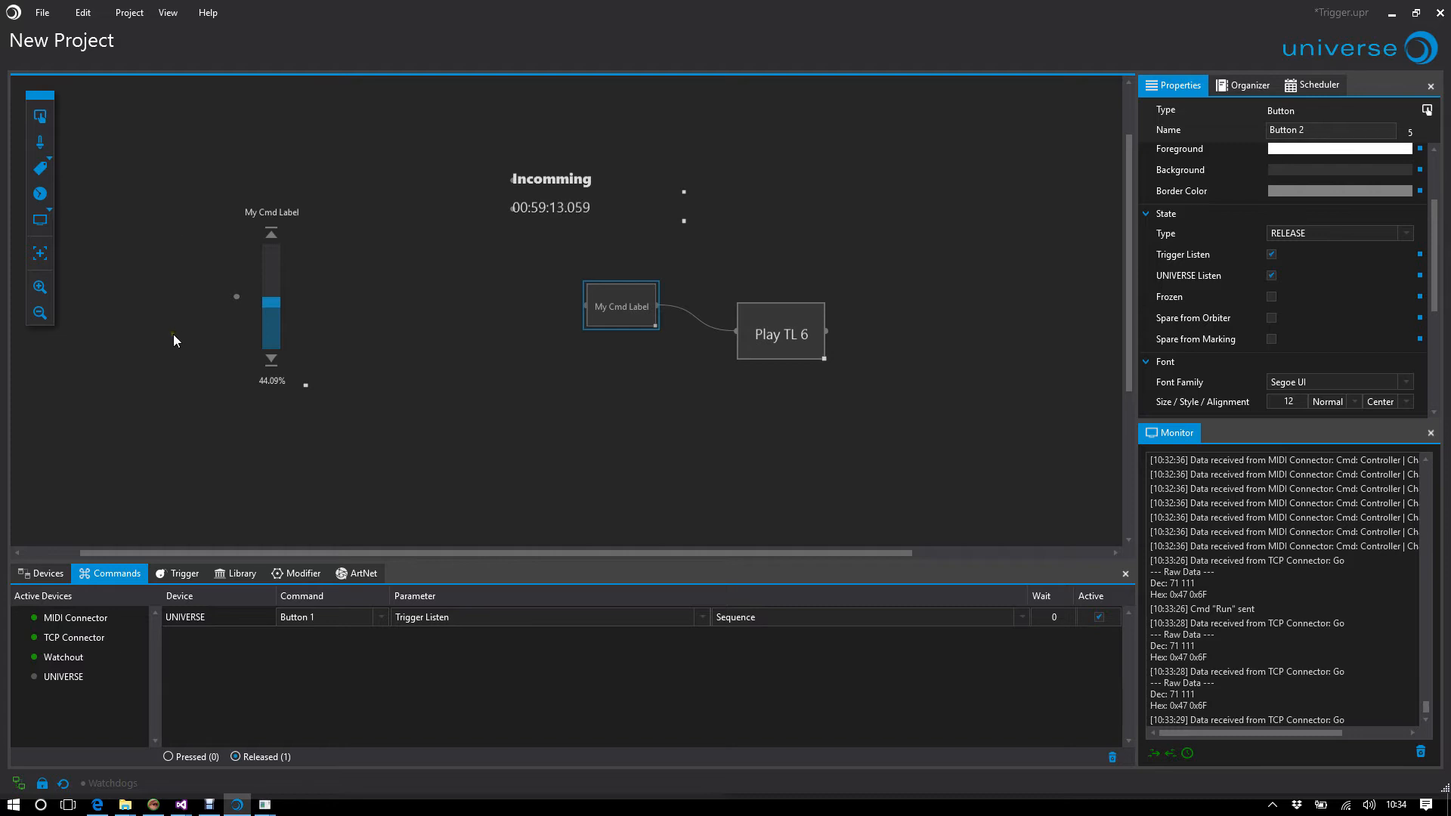
Step: Place a third button and give it a Watchout Run command
left_click(153, 805)
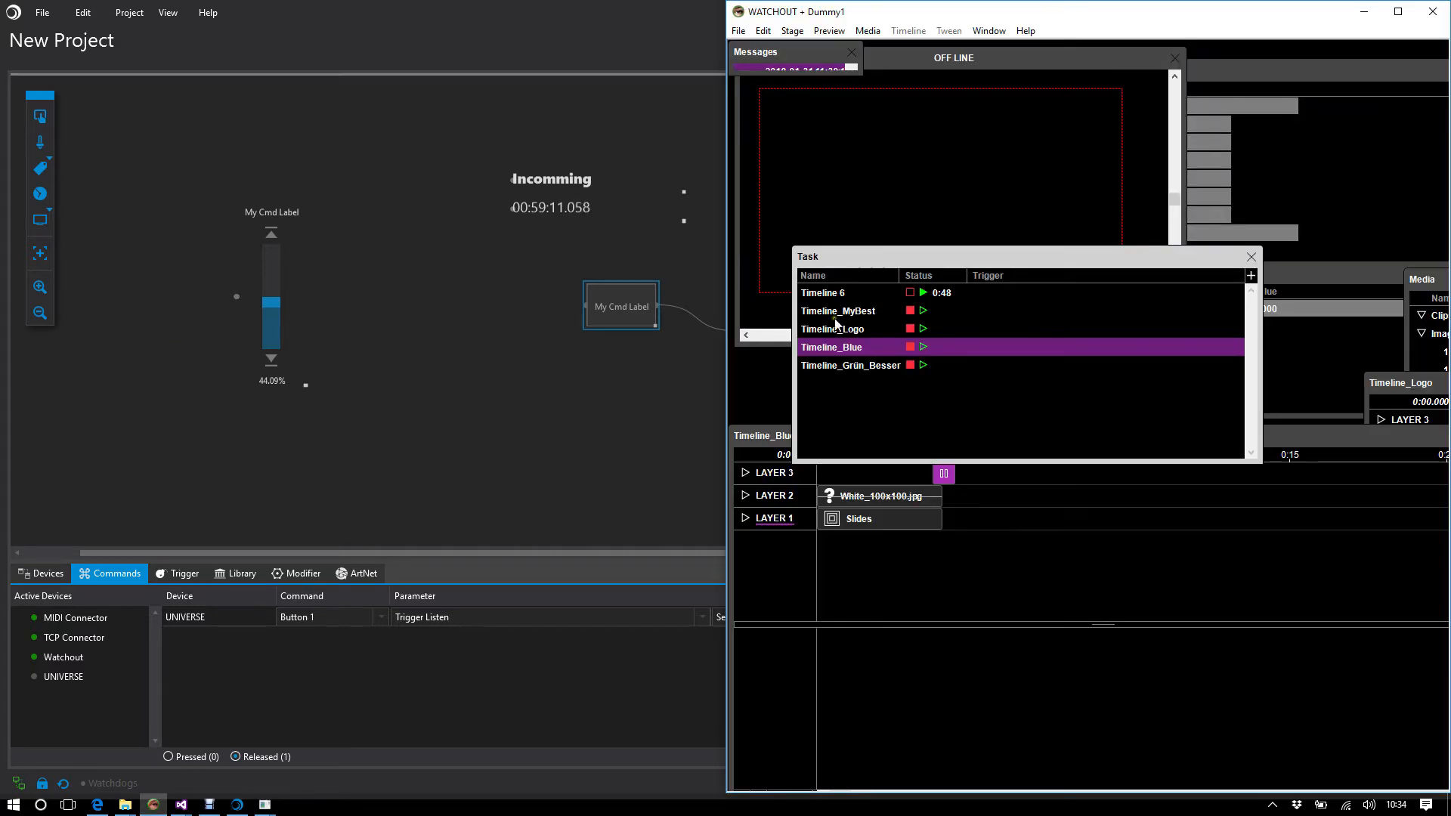
left_click(577, 425)
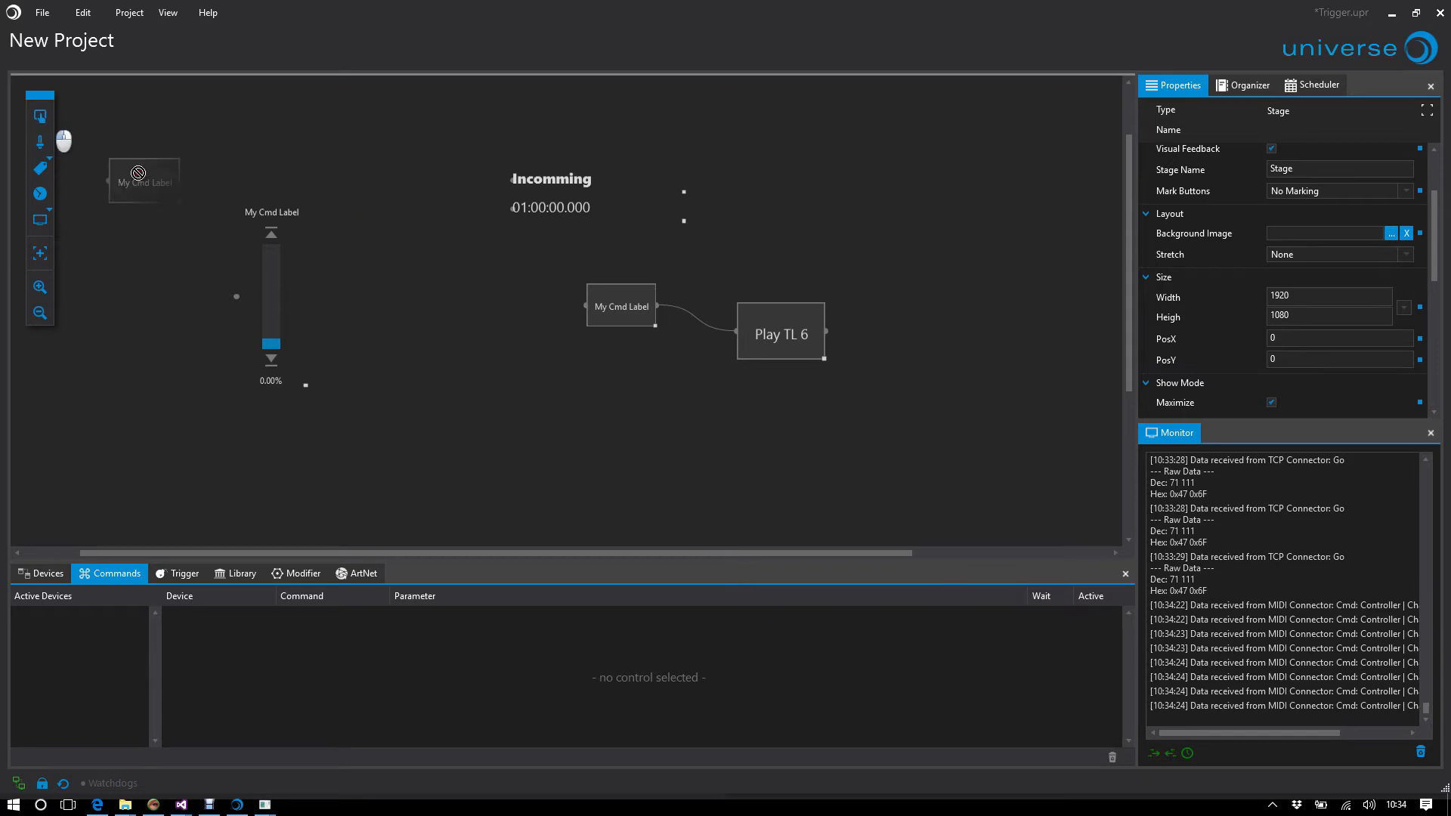
left_click_drag(56, 116, 491, 361)
left_click(507, 364)
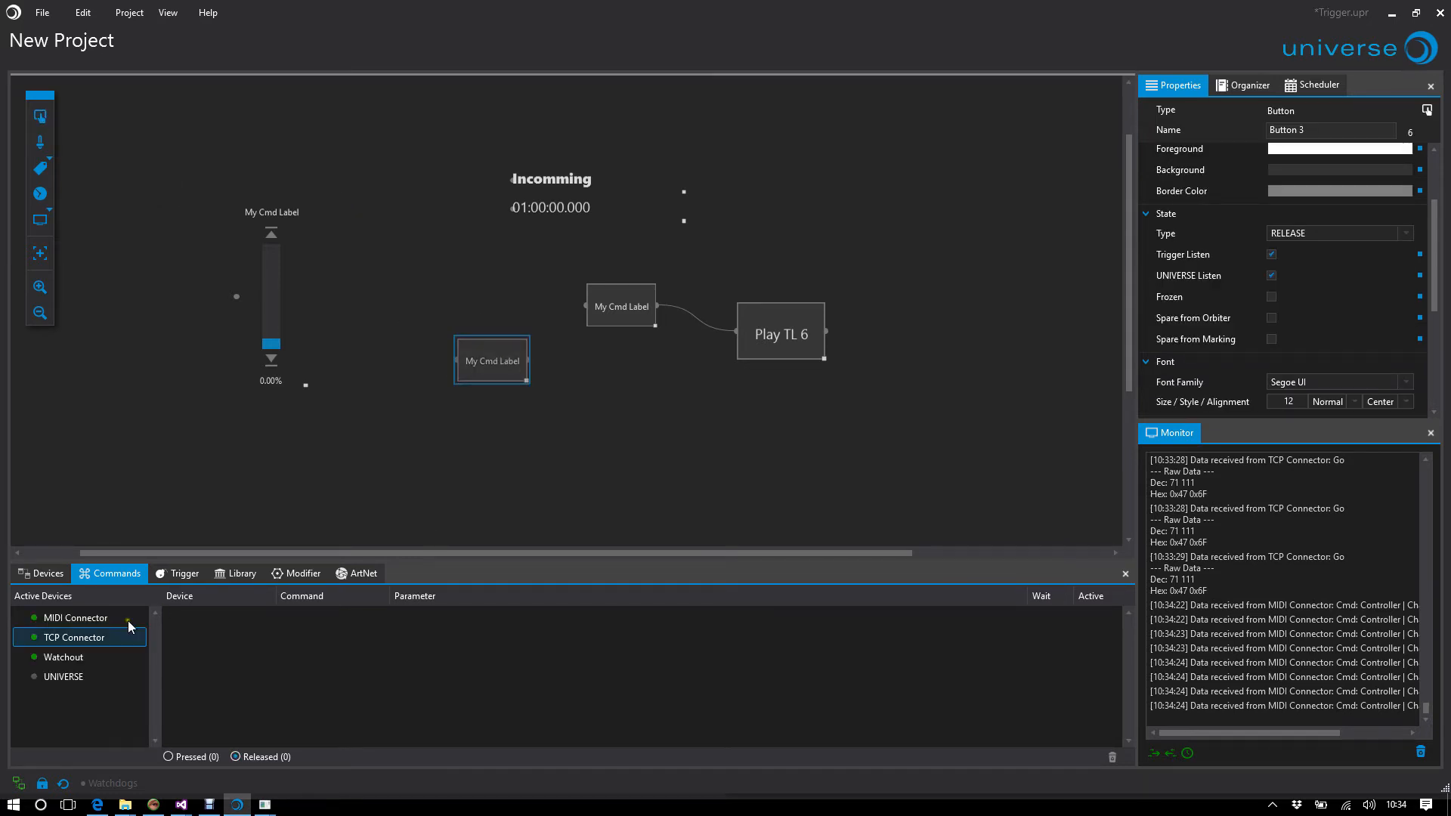
left_click_drag(64, 657, 216, 665)
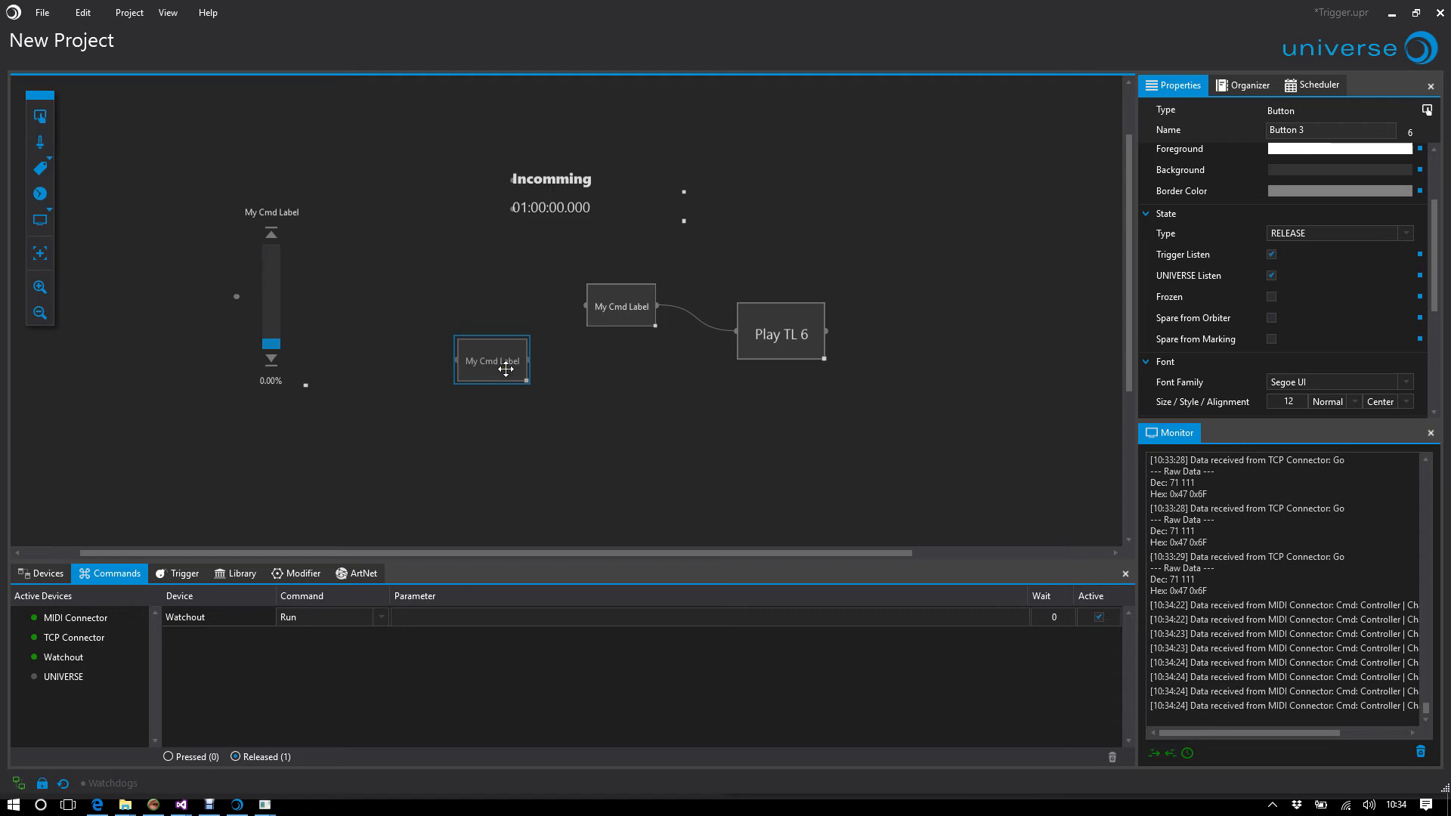
left_click(507, 364)
Step: Quit Watchout, saving the show changes
left_click(159, 806)
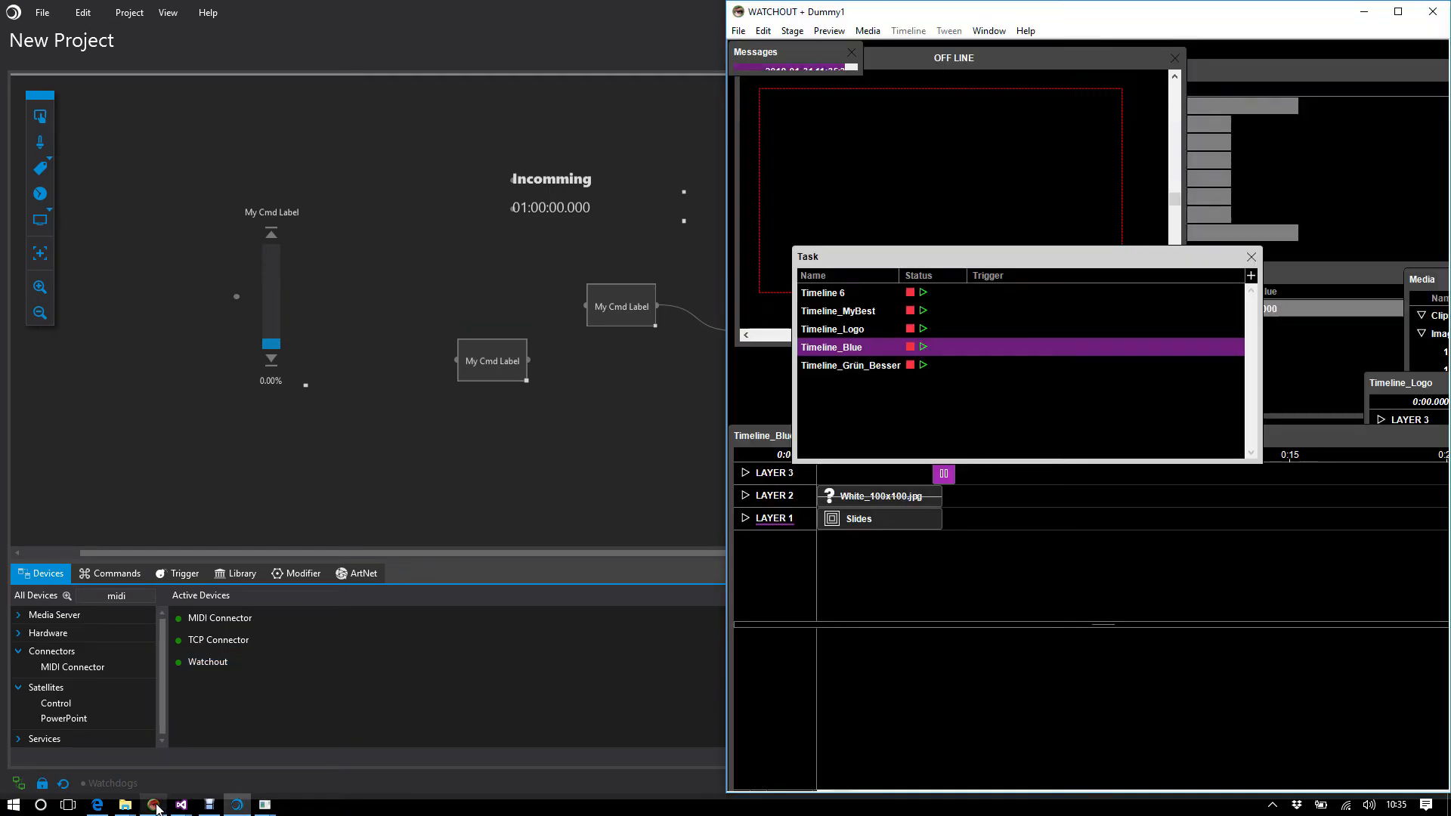
left_click(1432, 12)
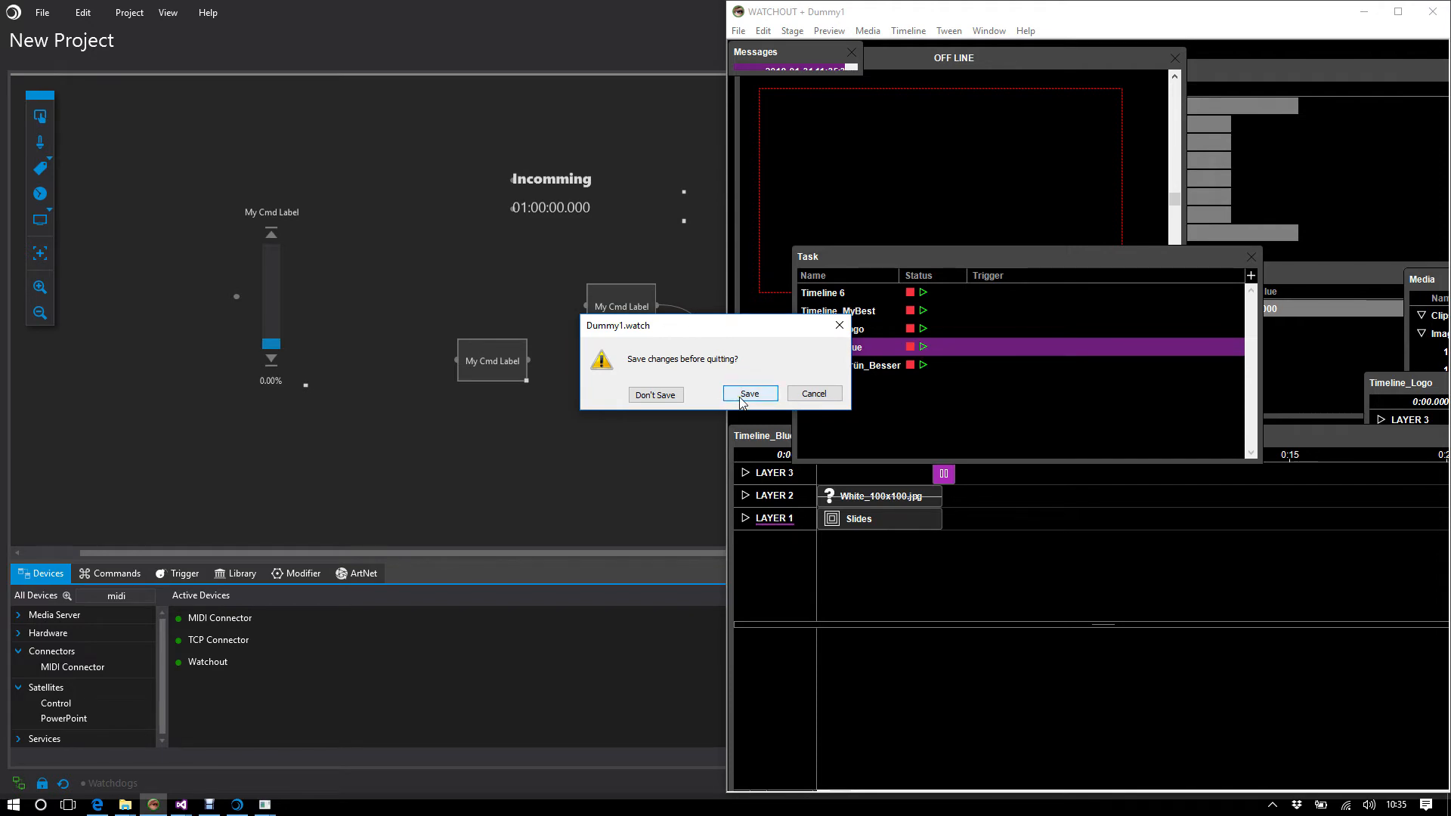
left_click(656, 395)
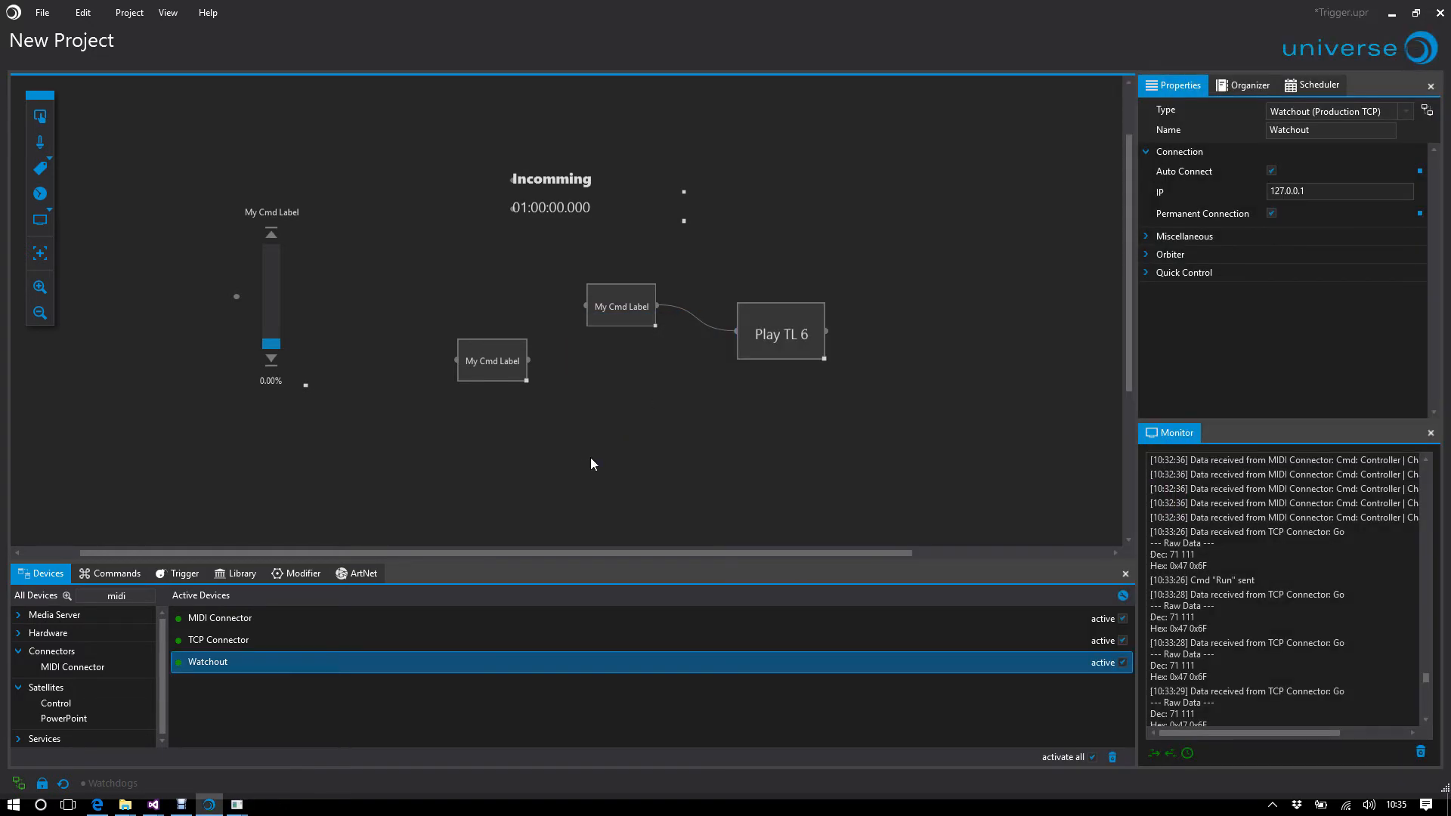
Step: Record a MIDI trigger from controller 23 for the Watchout Run button via Toggle Trigger Recording
left_click(500, 369)
left_click(183, 573)
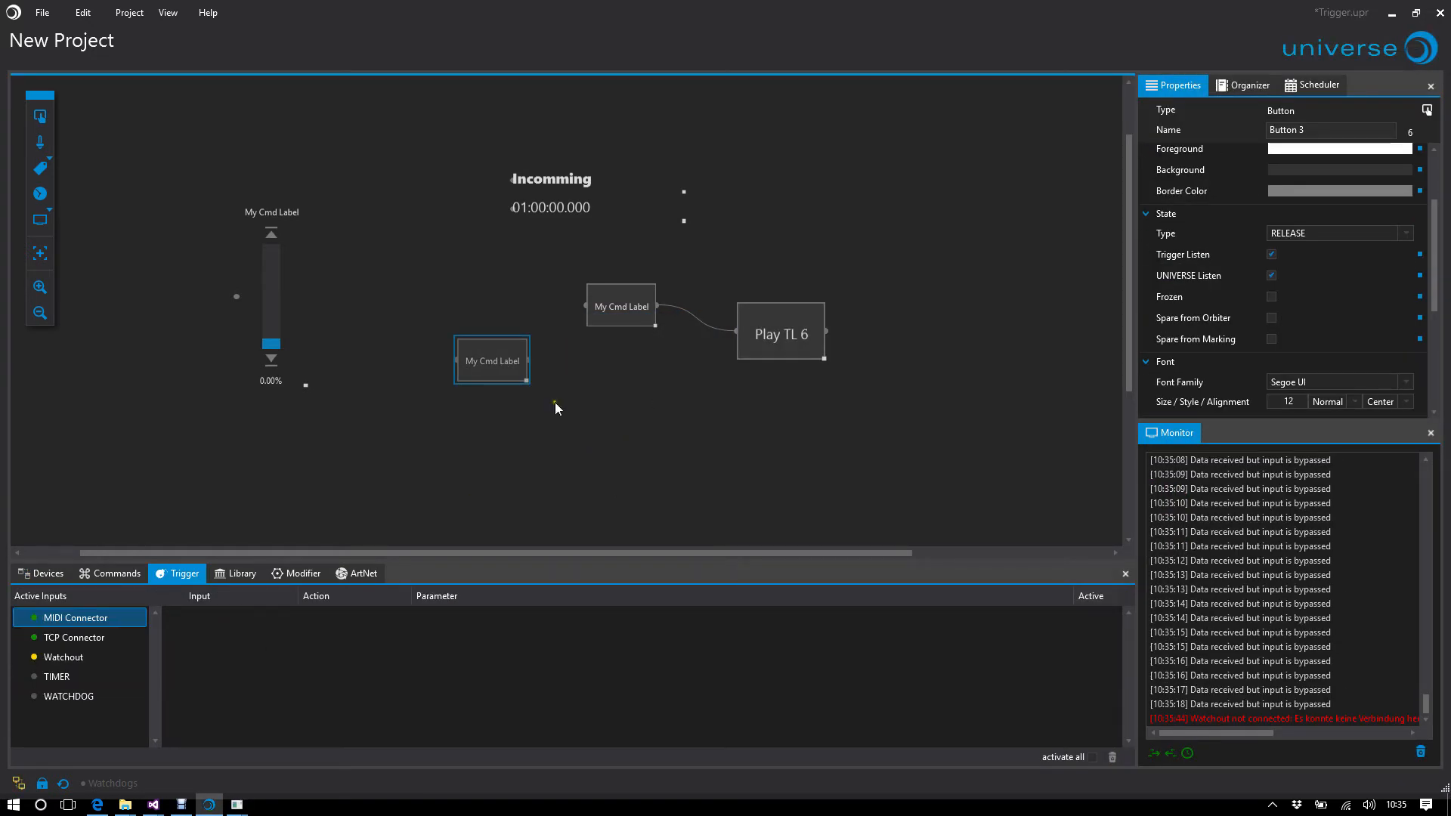
right_click(502, 362)
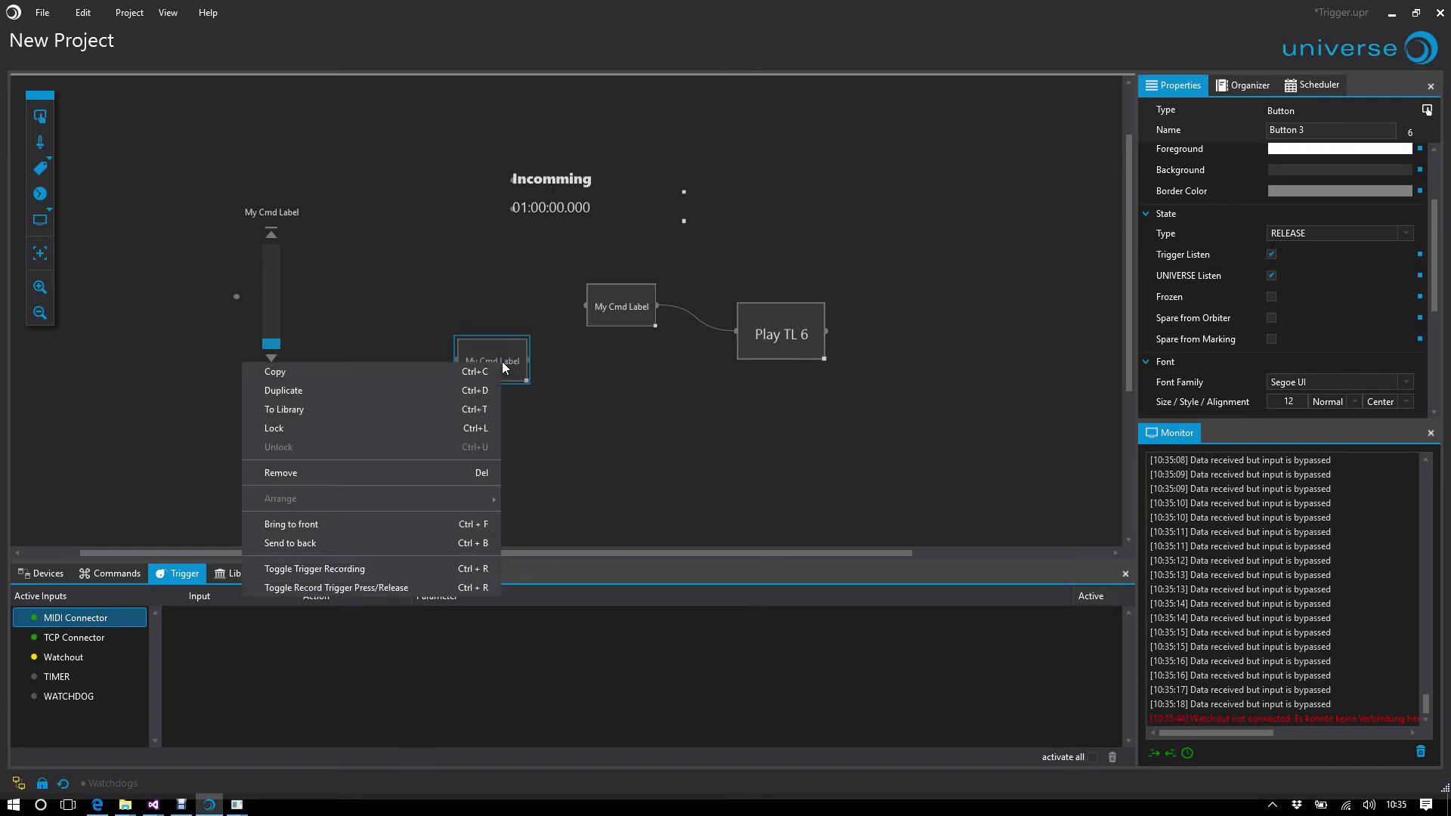
left_click(351, 571)
scroll(596, 395, "up", 1)
scroll(550, 357, "up", 1)
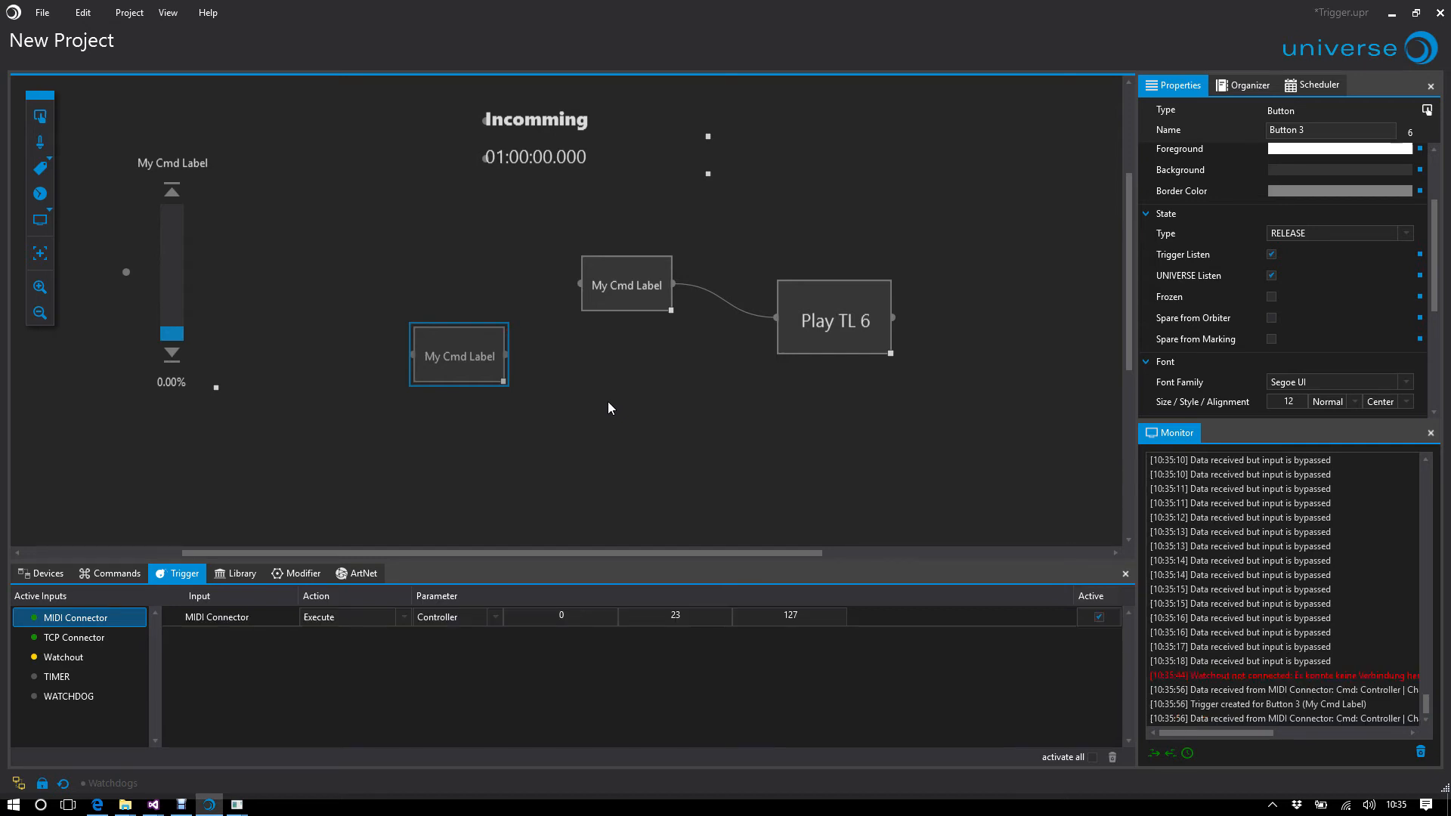
left_click(437, 616)
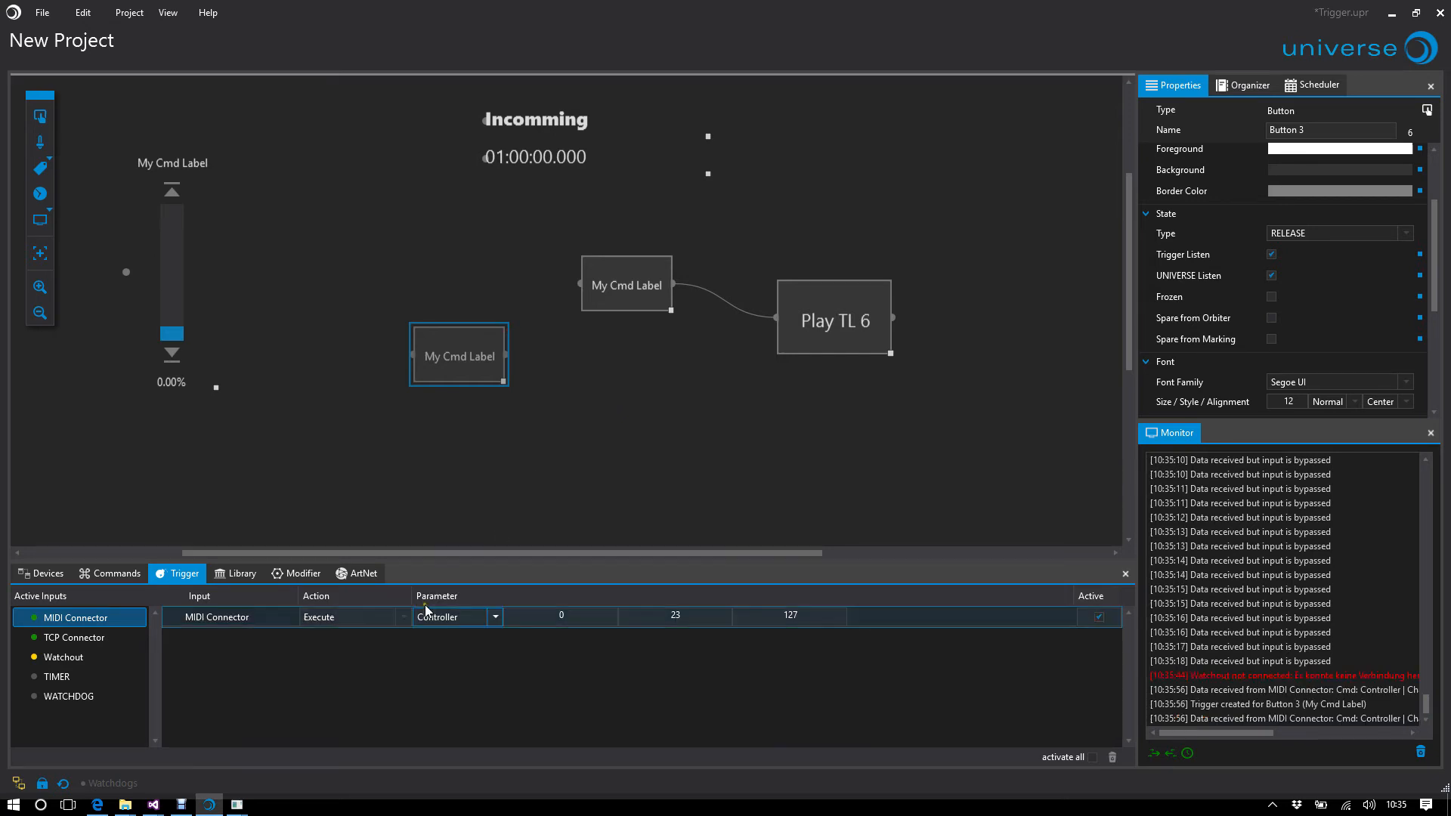
Step: Review the button's Watchout command and return to its trigger list
left_click(568, 684)
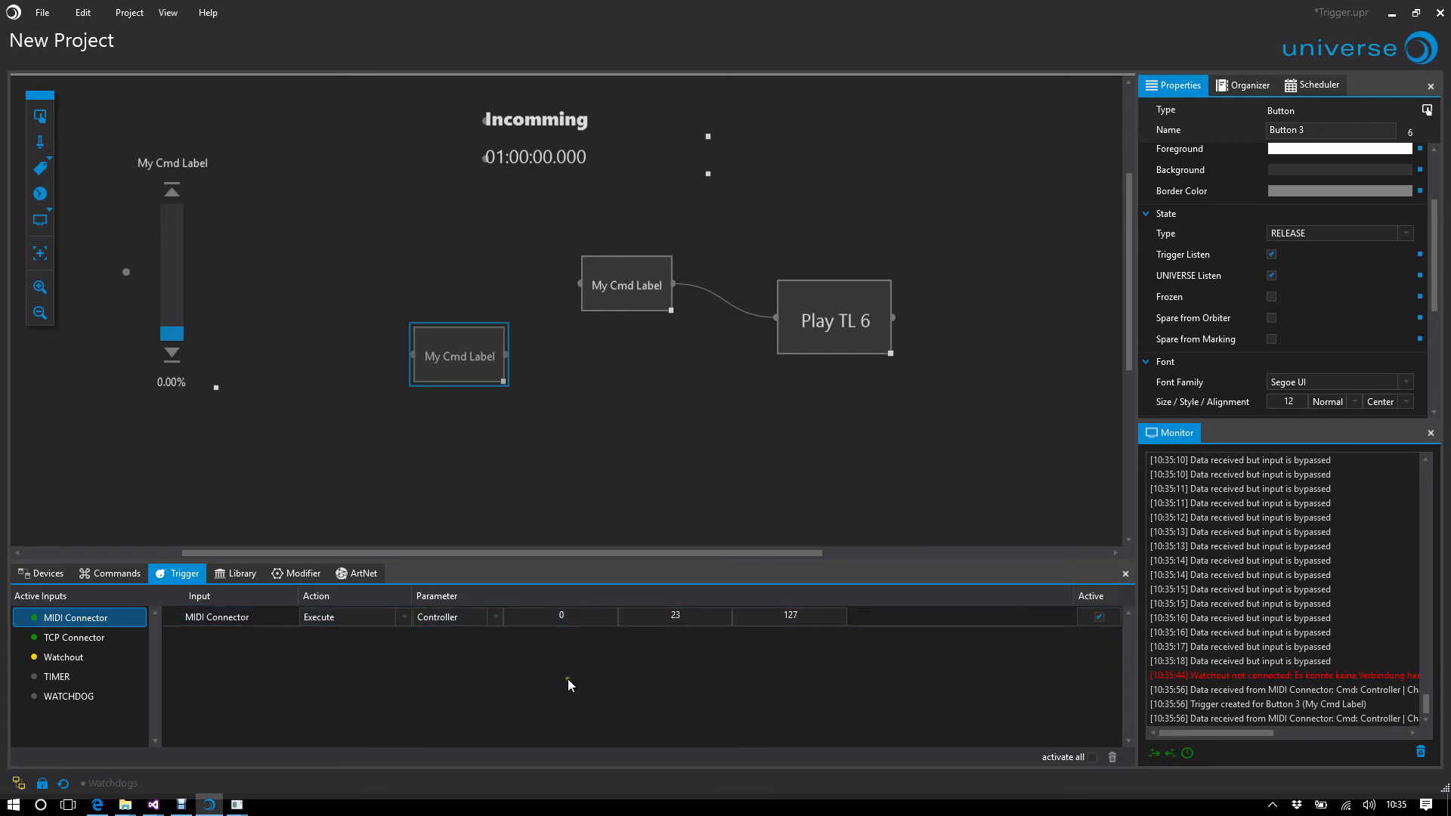
left_click(610, 444)
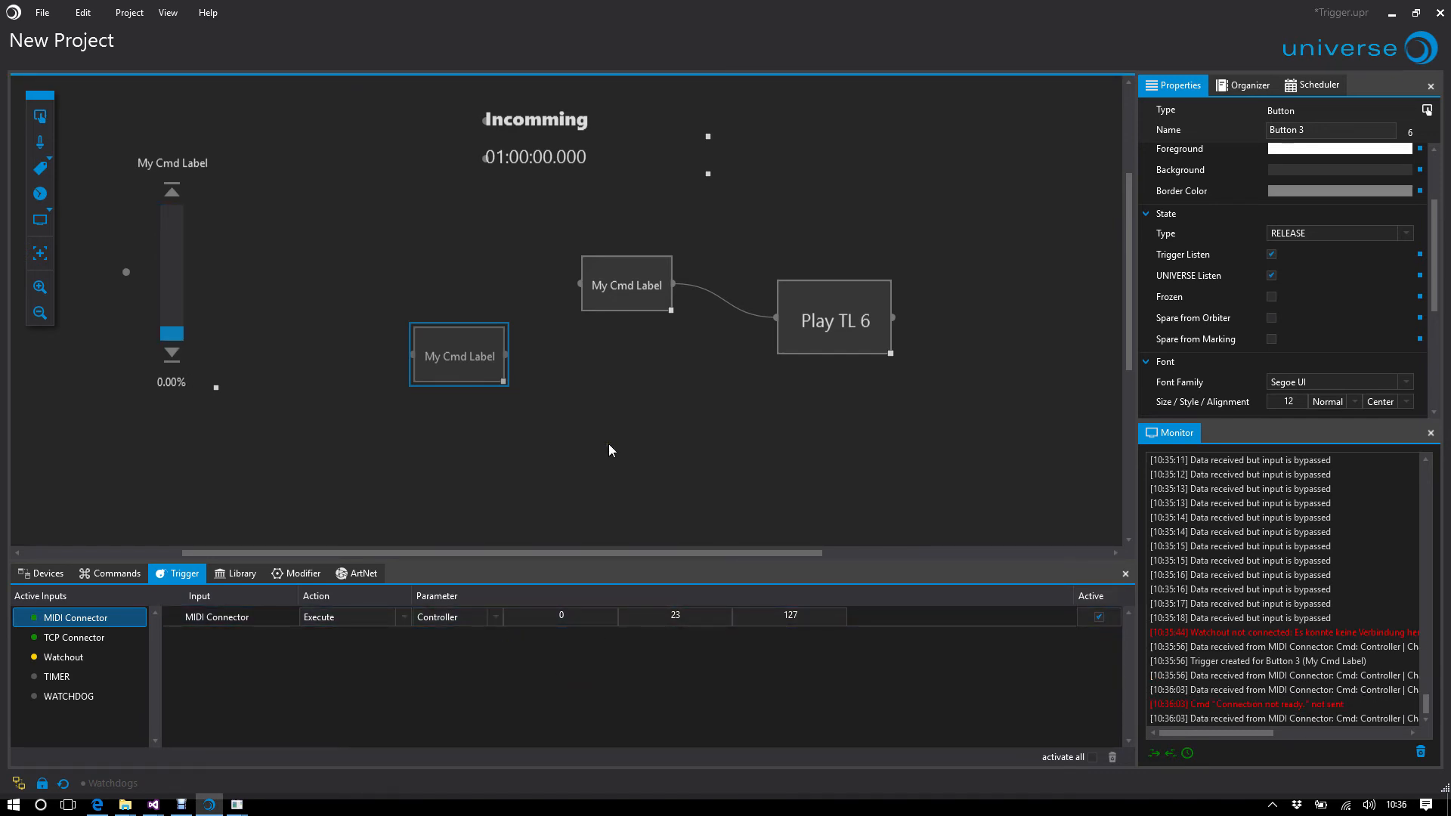
left_click(117, 573)
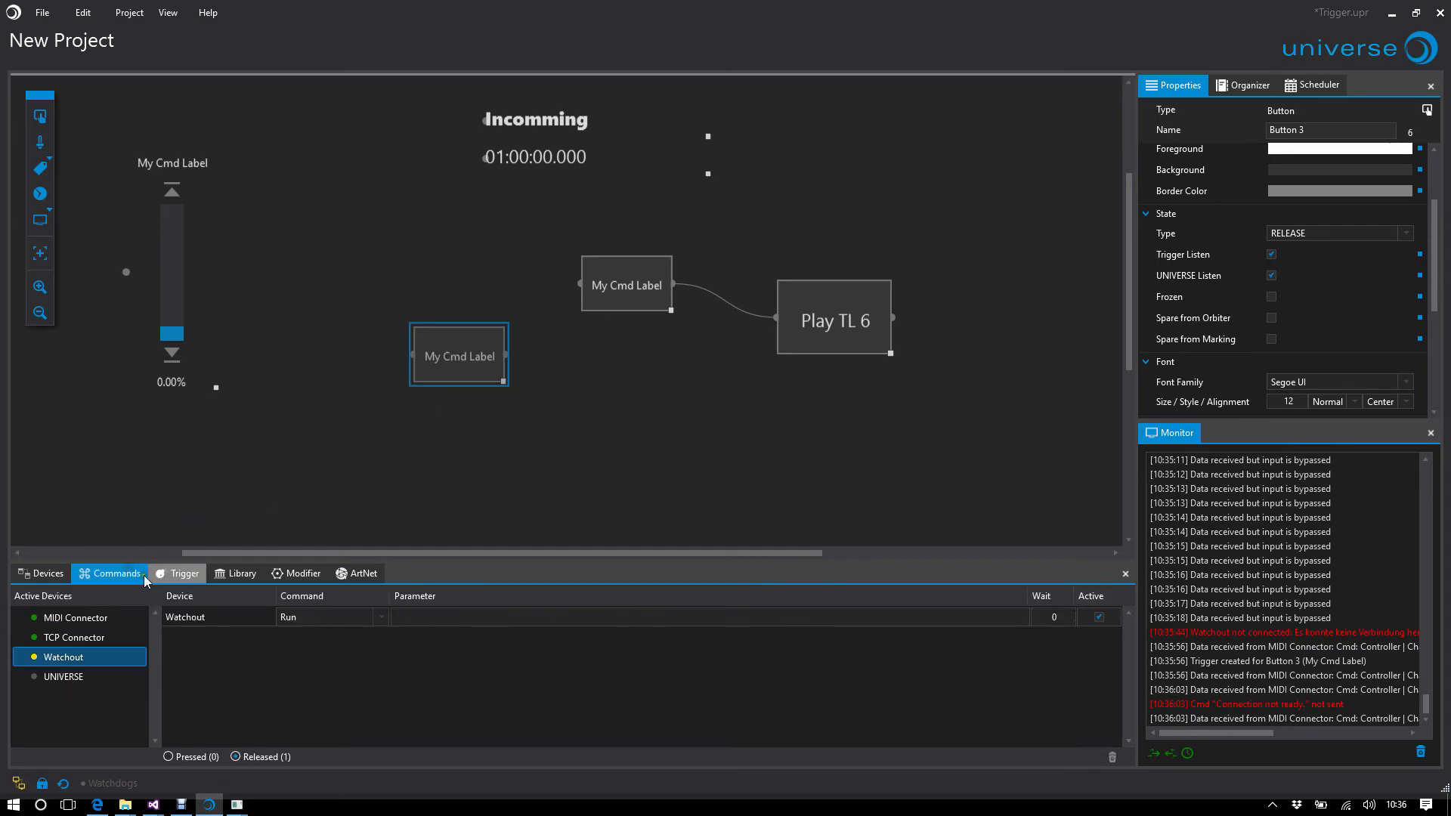
left_click(467, 356)
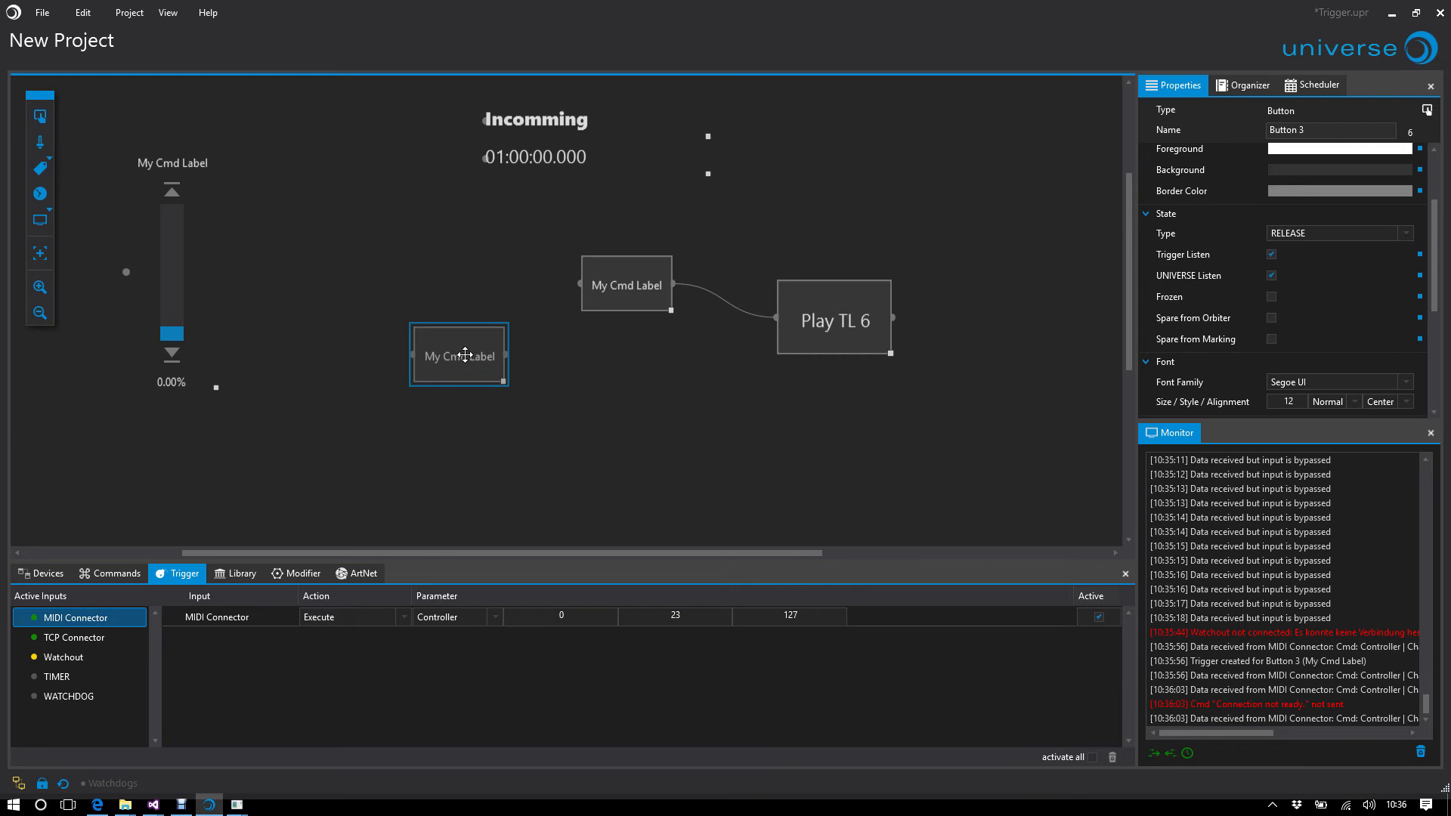
Step: Place a fourth button and record a MIDI Connector trigger from controller 33 for it
mouse_move(467, 356)
left_mouse_down()
mouse_move(41, 119)
mouse_move(616, 431)
left_mouse_up()
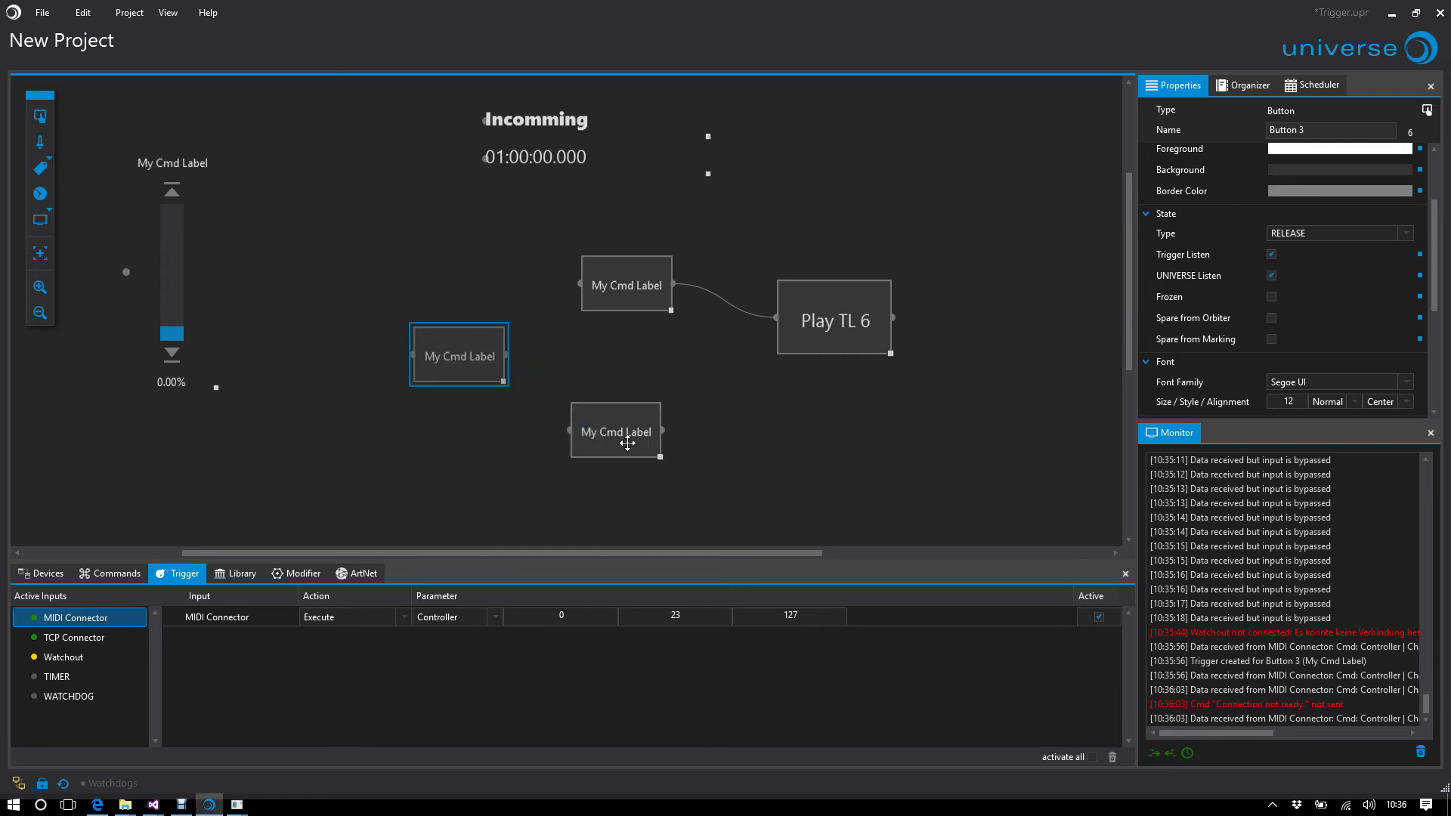
right_click(627, 432)
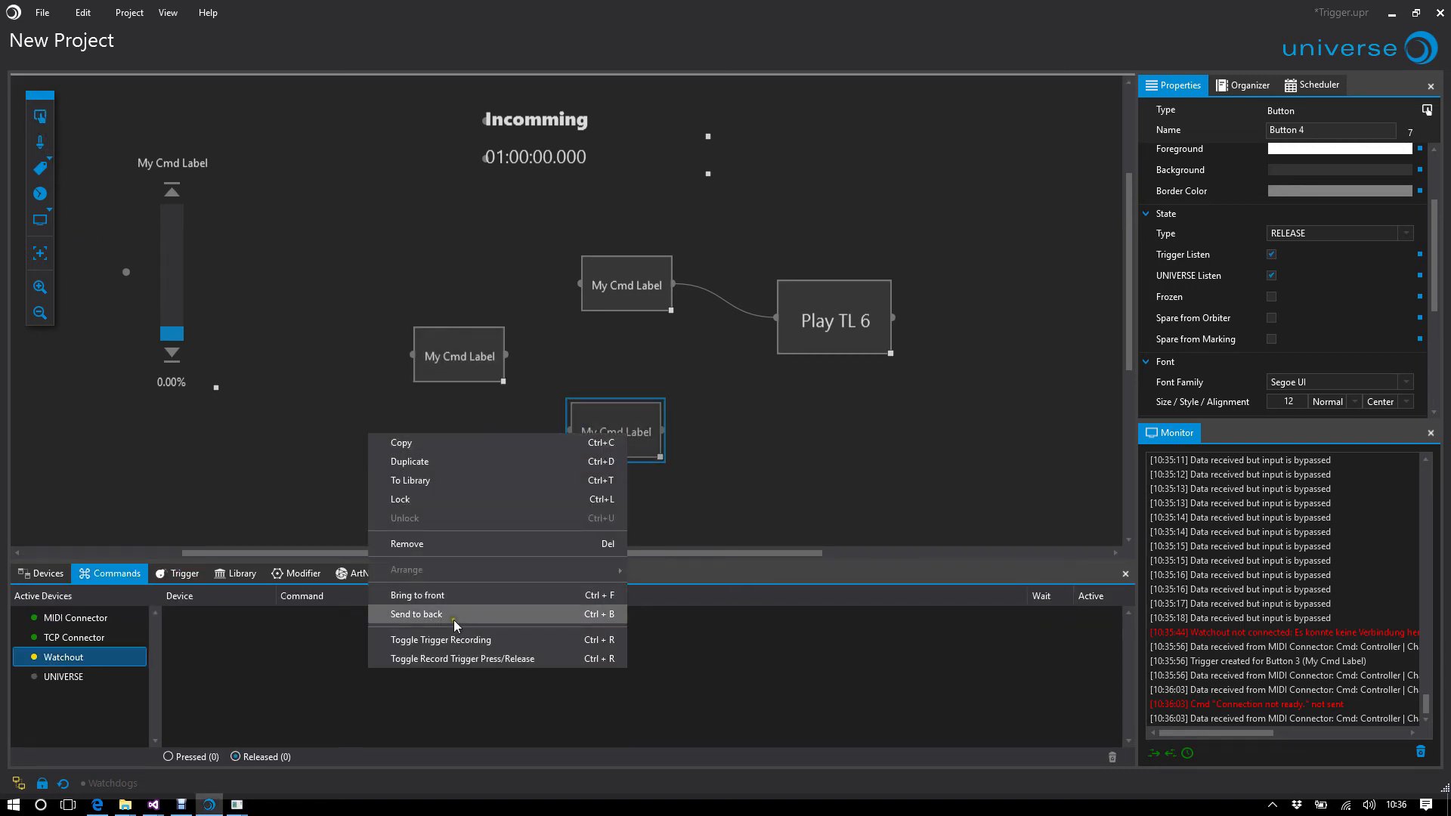
left_click(477, 640)
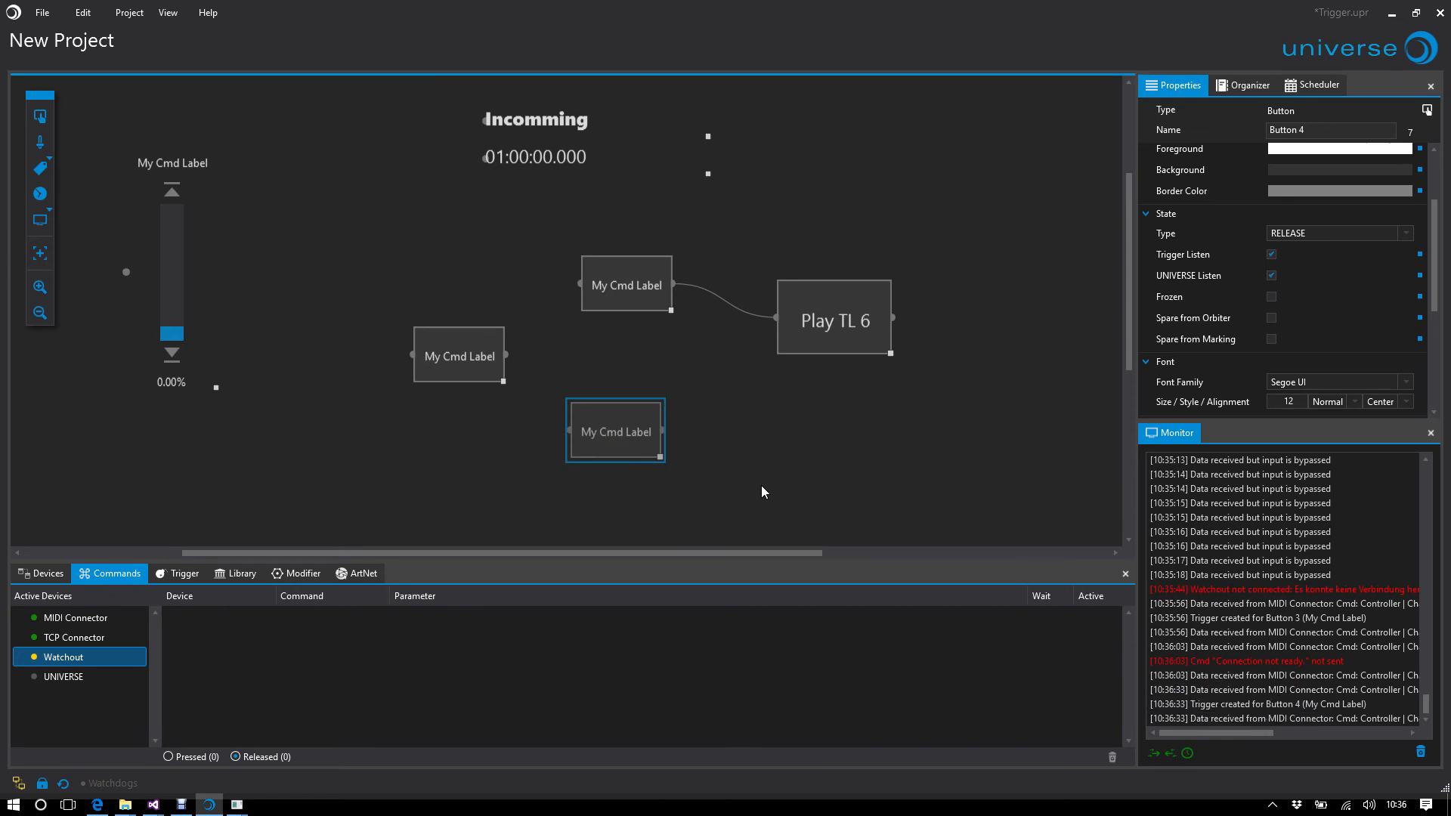
left_click(182, 573)
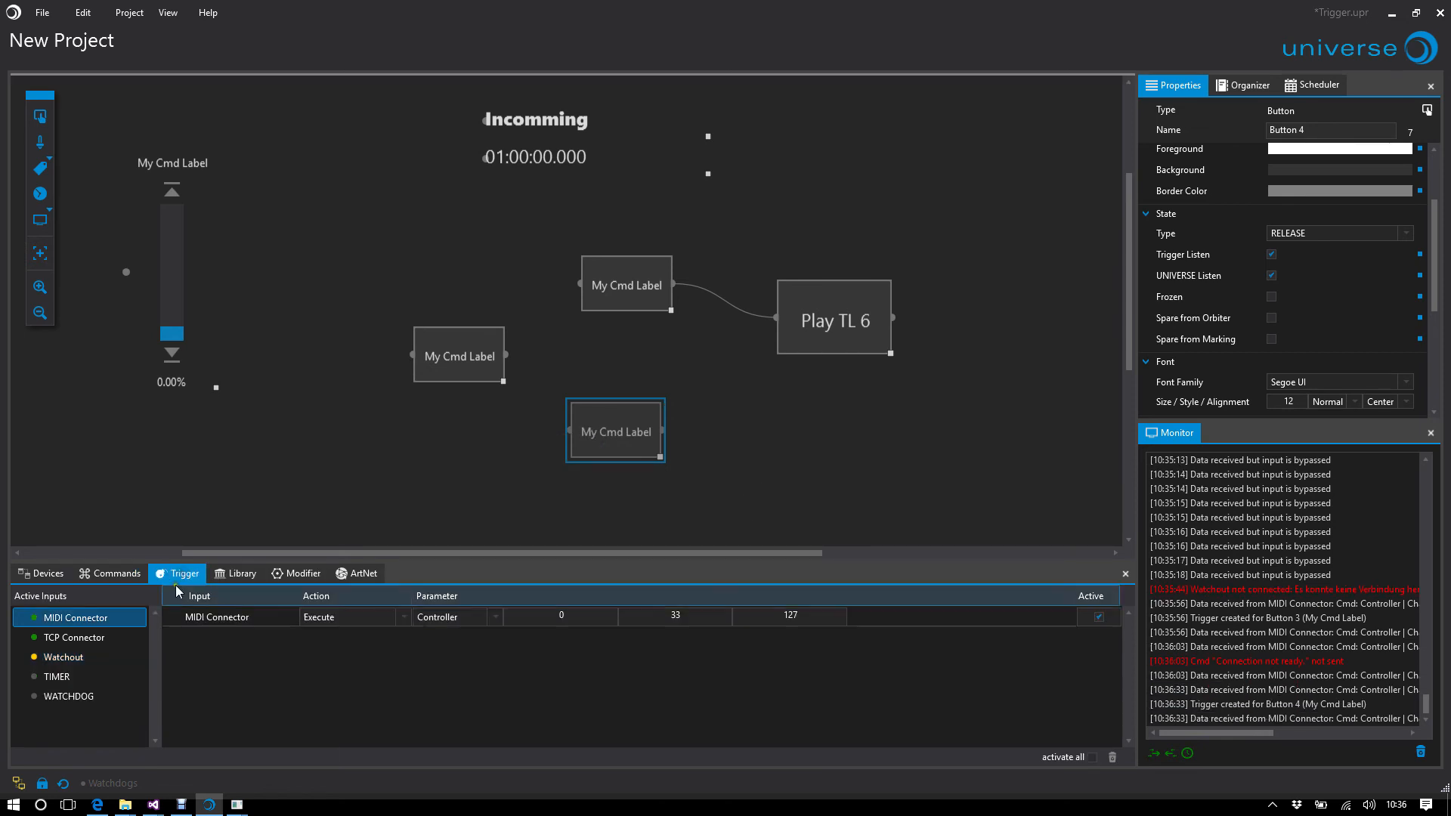